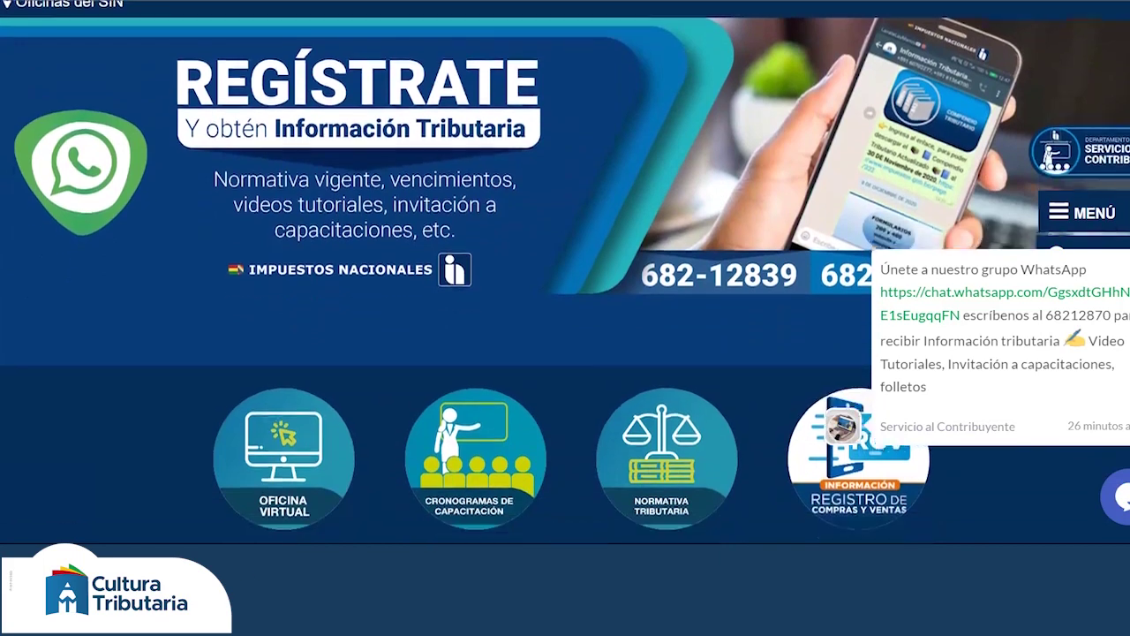
# - Scroll the home page to show the shortcuts, including Oficina Virtual and Verificación de Facturas
pyautogui.scroll(3, 565, 265)
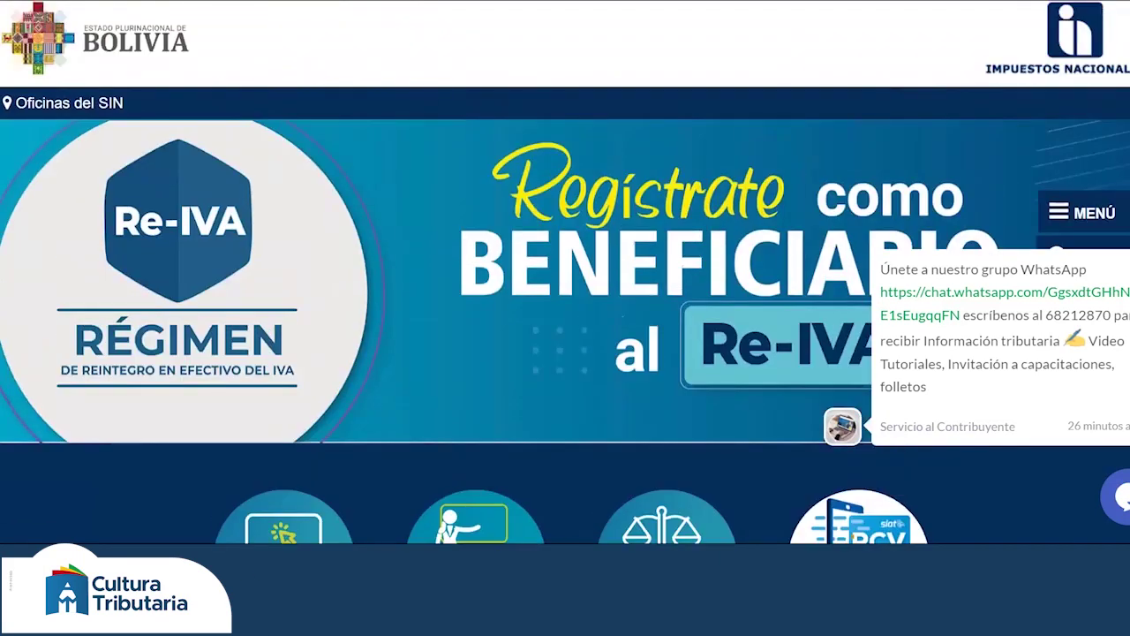
pyautogui.scroll(1, 565, 264)
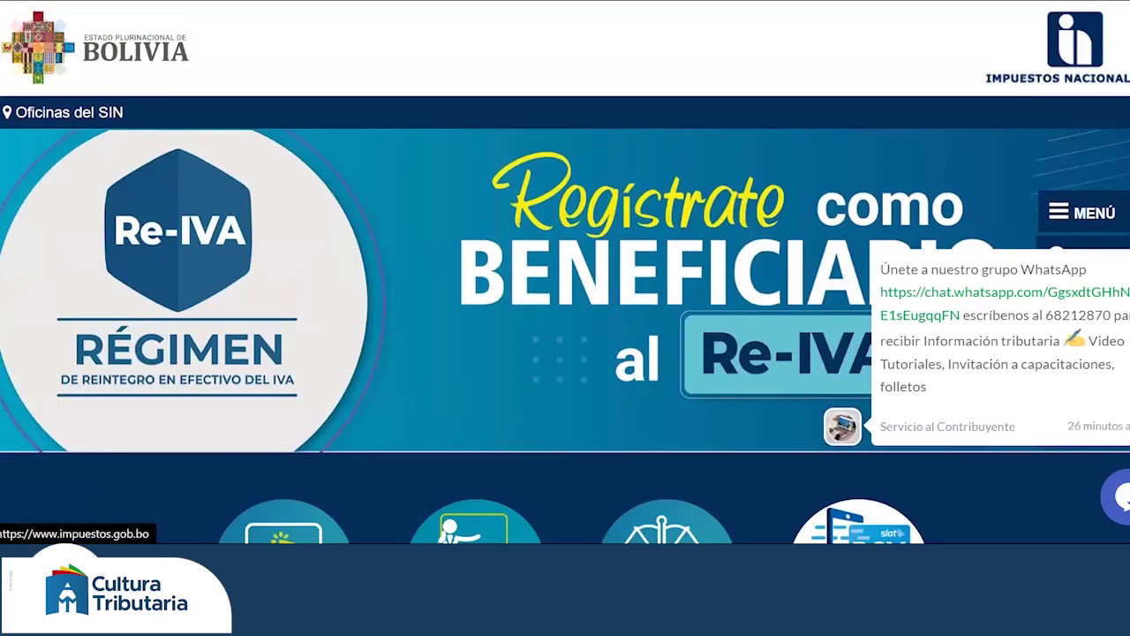
pyautogui.scroll(-3, 565, 265)
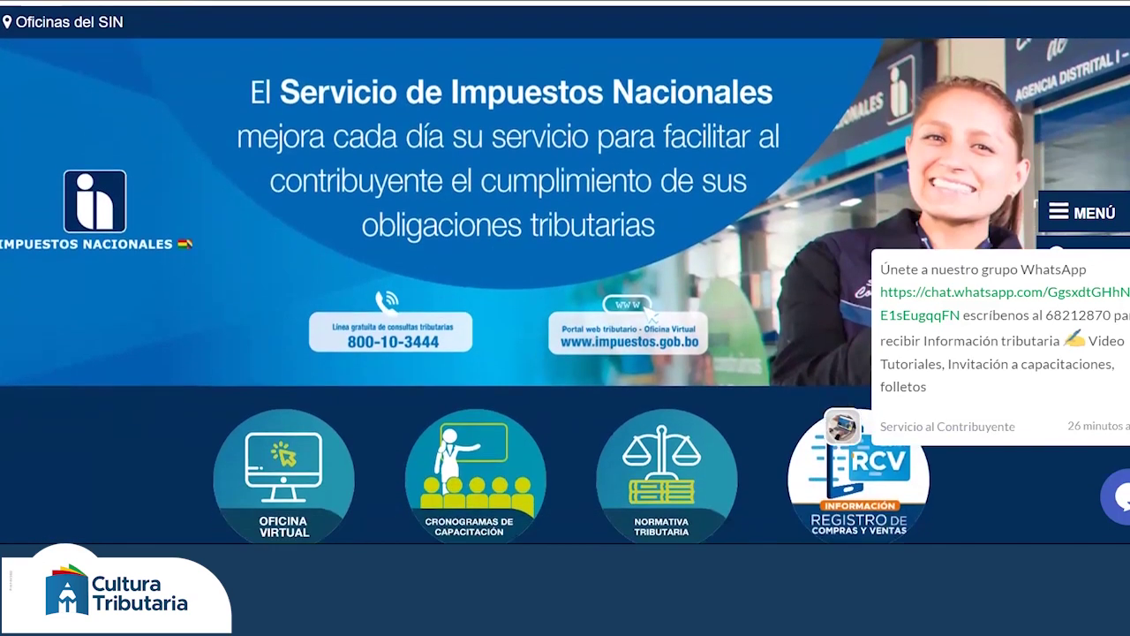
pyautogui.scroll(-2, 565, 265)
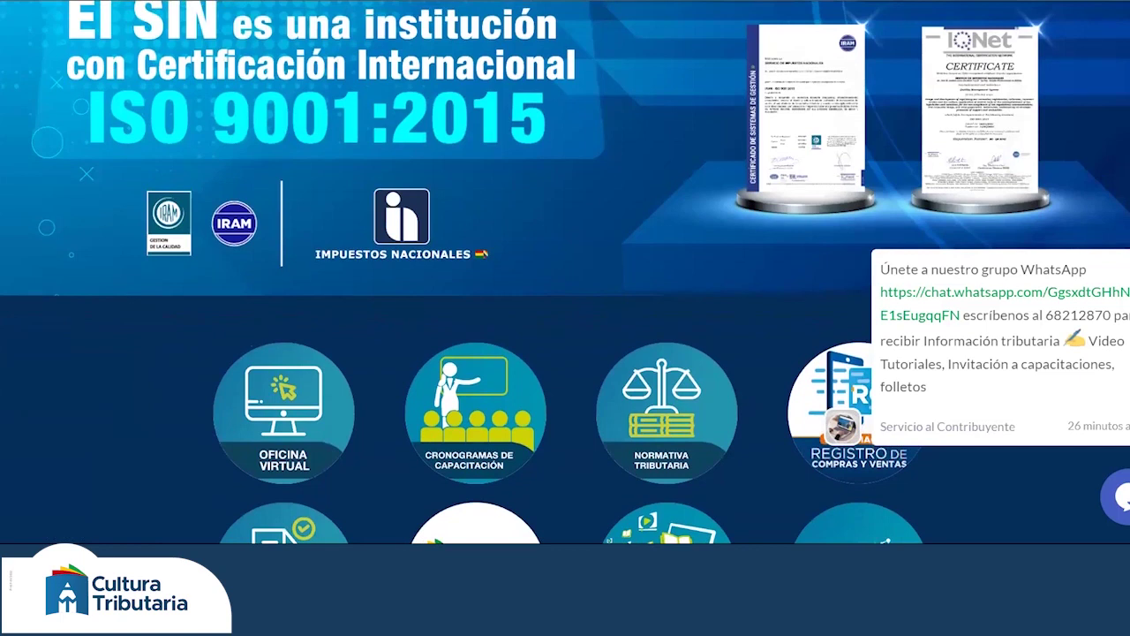
pyautogui.scroll(2, 565, 265)
pyautogui.scroll(-5, 566, 265)
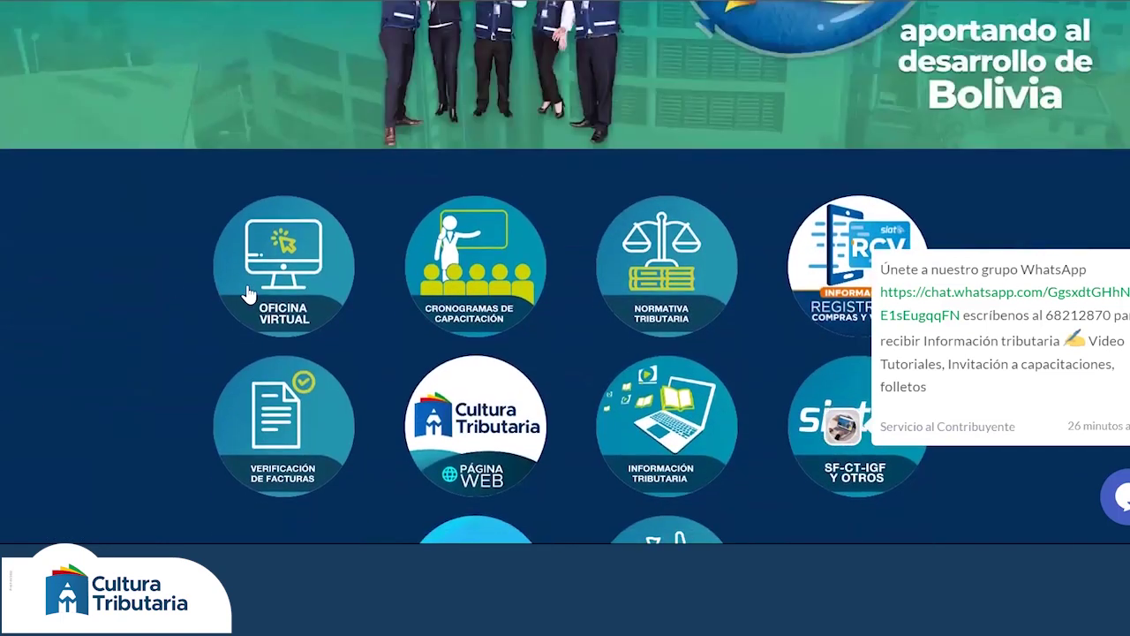
# - Open Oficina Virtual and scroll to the Sistema Integrado de la Administración Tributaria entry
pyautogui.click(295, 277)
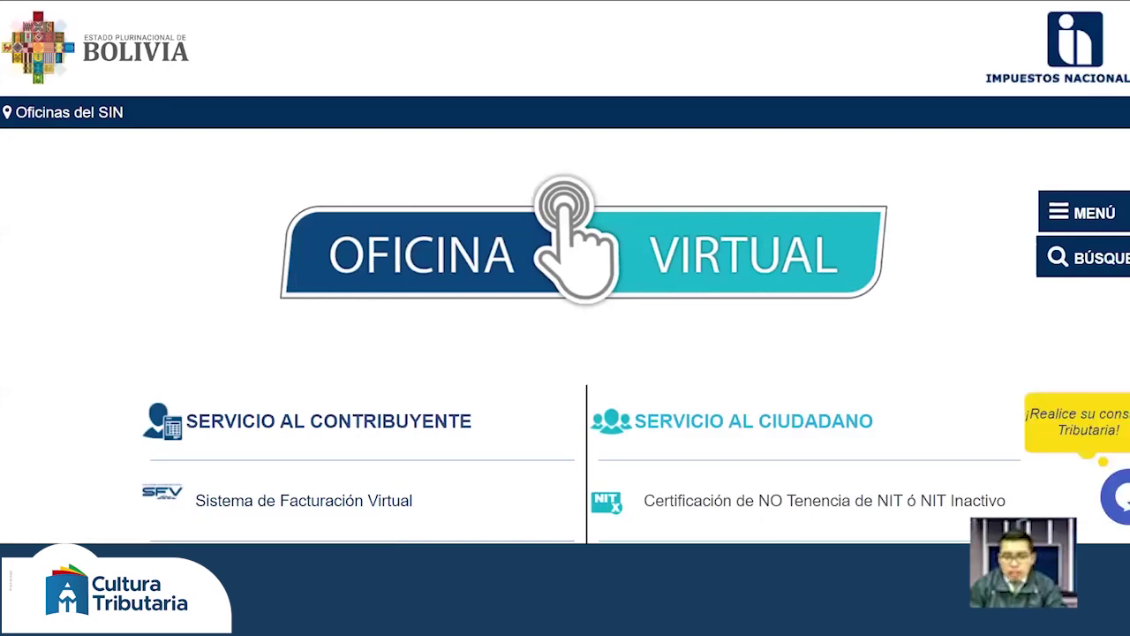
pyautogui.scroll(-2, 565, 354)
pyautogui.scroll(-2, 565, 353)
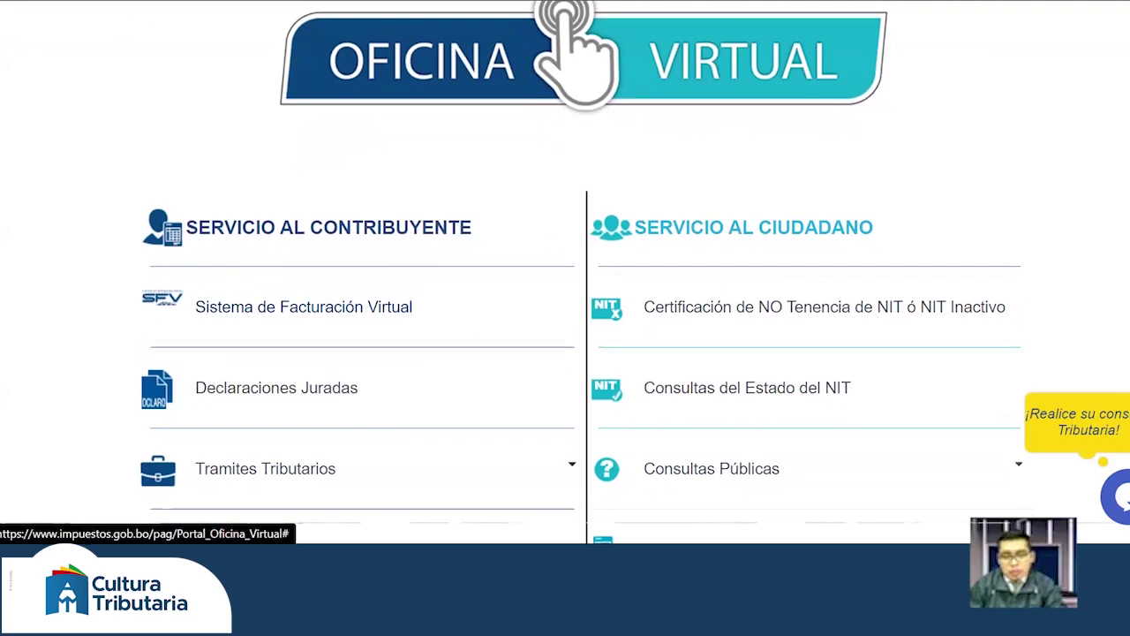
pyautogui.scroll(-3, 565, 354)
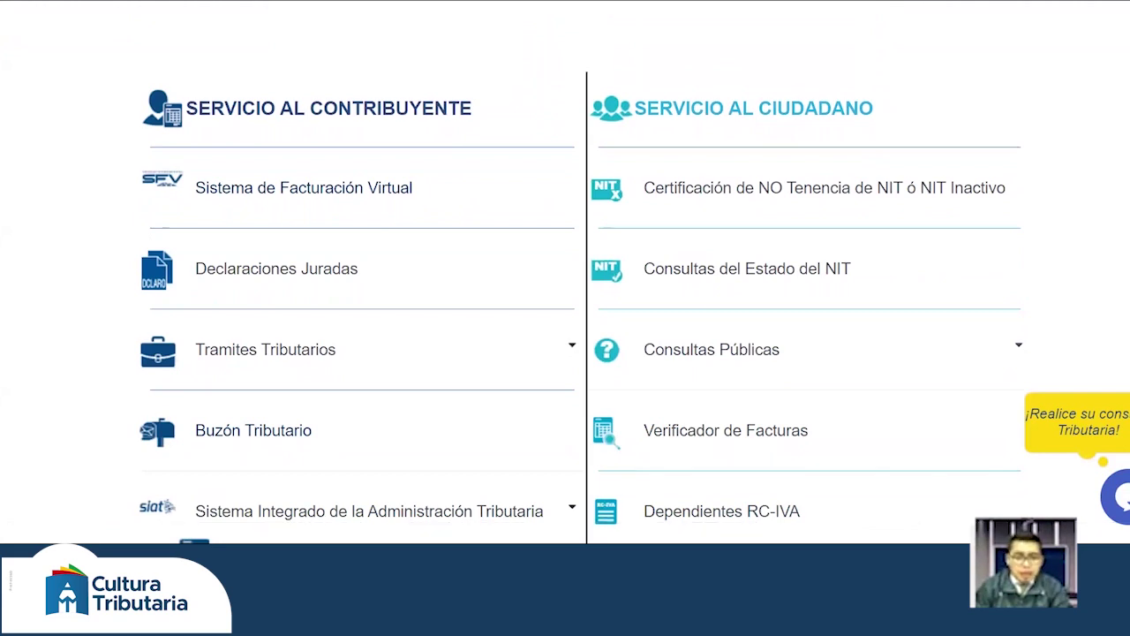
pyautogui.scroll(-1, 565, 353)
pyautogui.scroll(-2, 565, 353)
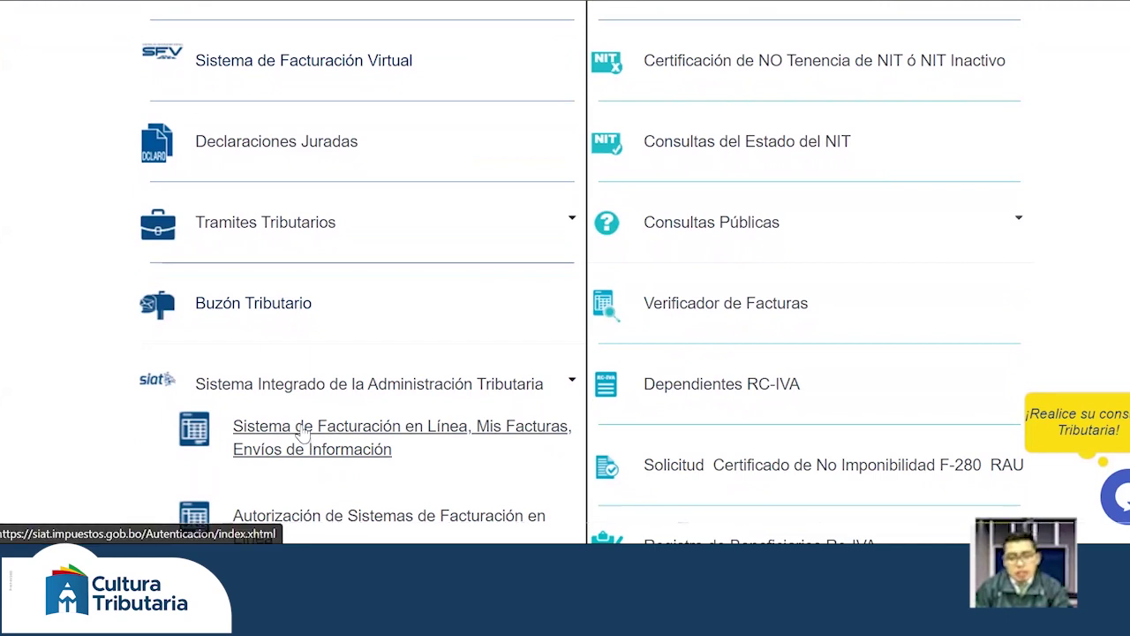
# - Go to the SIAT login for Sistema de Facturación en Línea, Mis Facturas
pyautogui.click(301, 431)
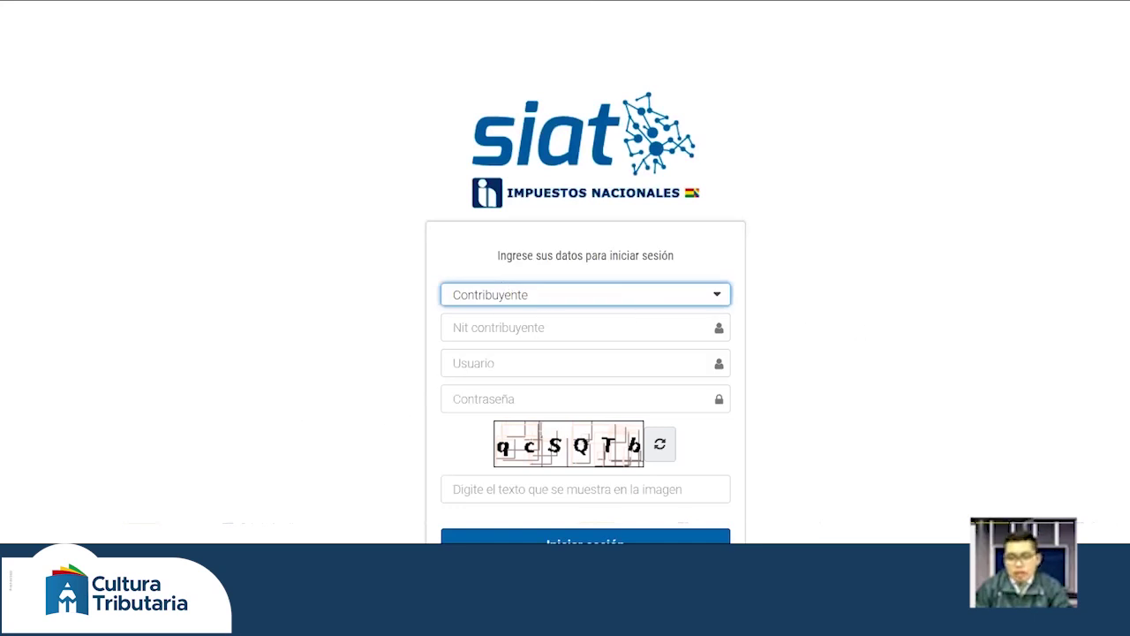
pyautogui.scroll(-1, 585, 353)
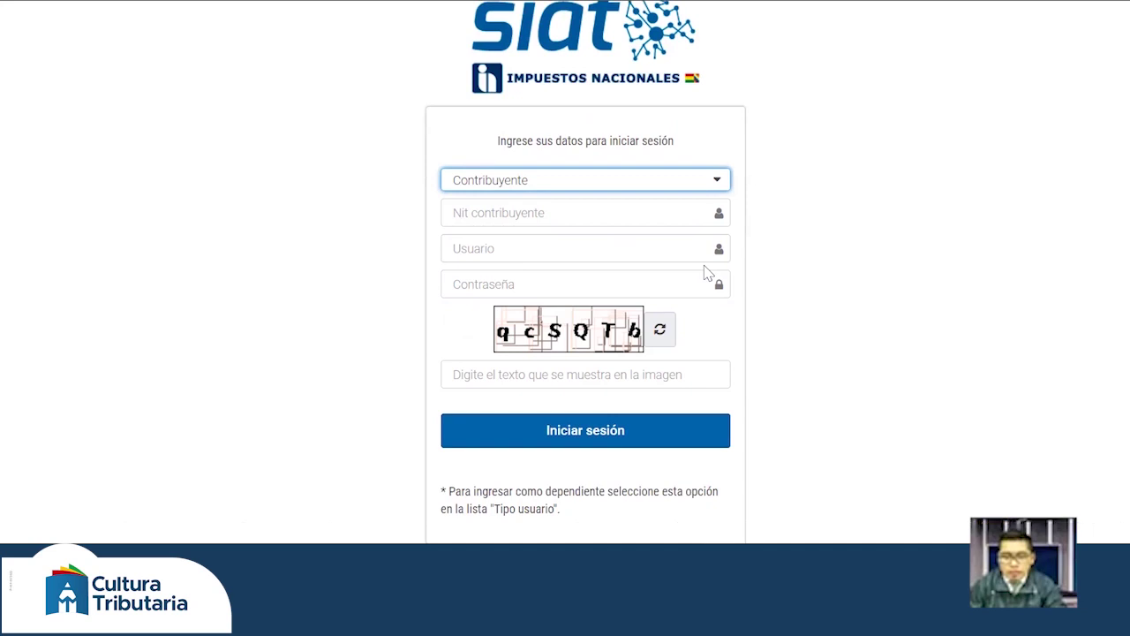
pyautogui.scroll(1, 612, 246)
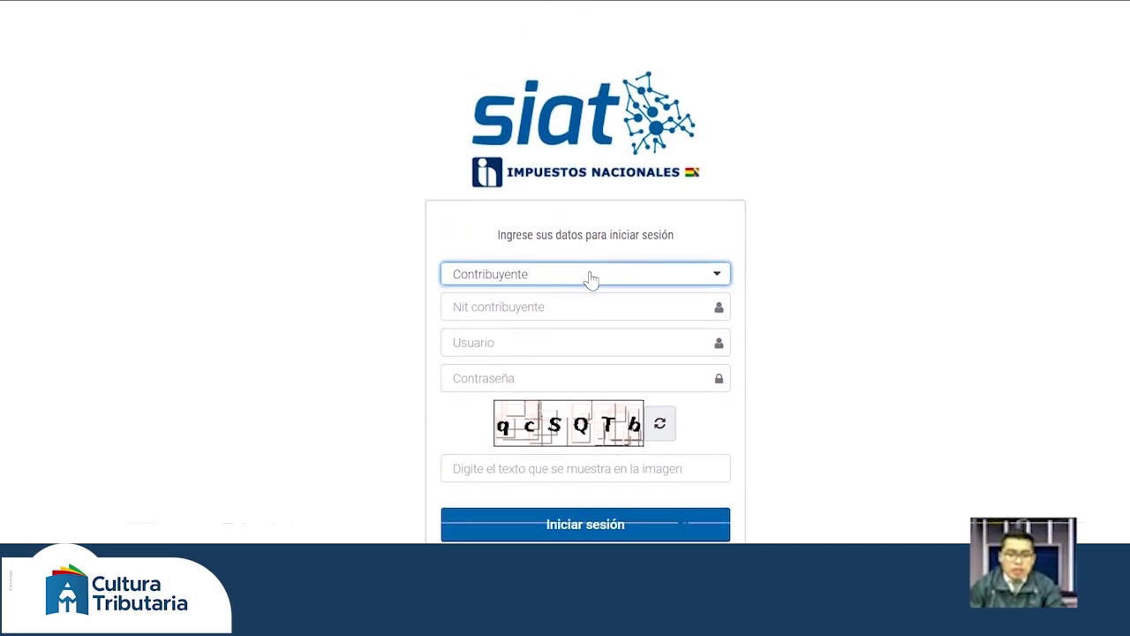
# - Choose Dependiente as the user type, returning to the start after the session expired
pyautogui.click(539, 281)
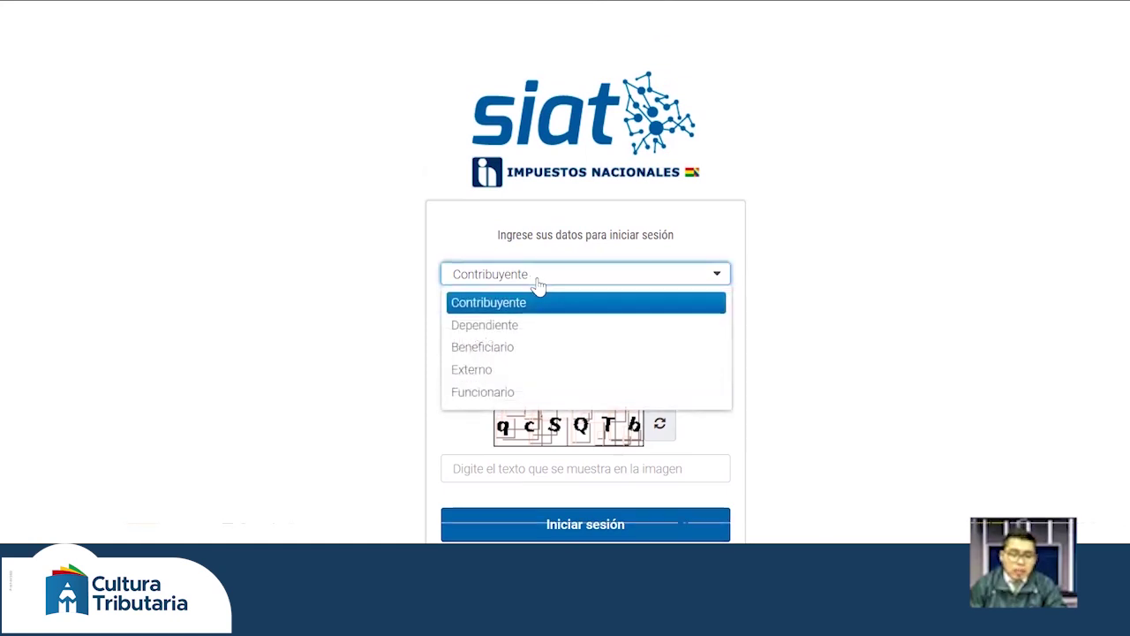
pyautogui.click(477, 327)
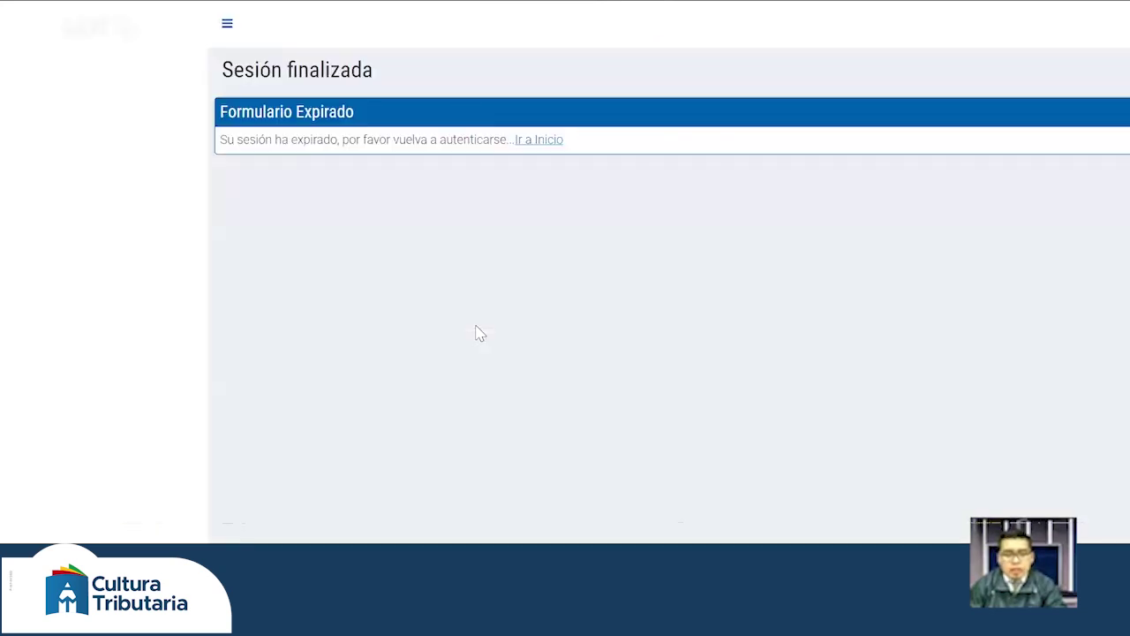
pyautogui.click(539, 139)
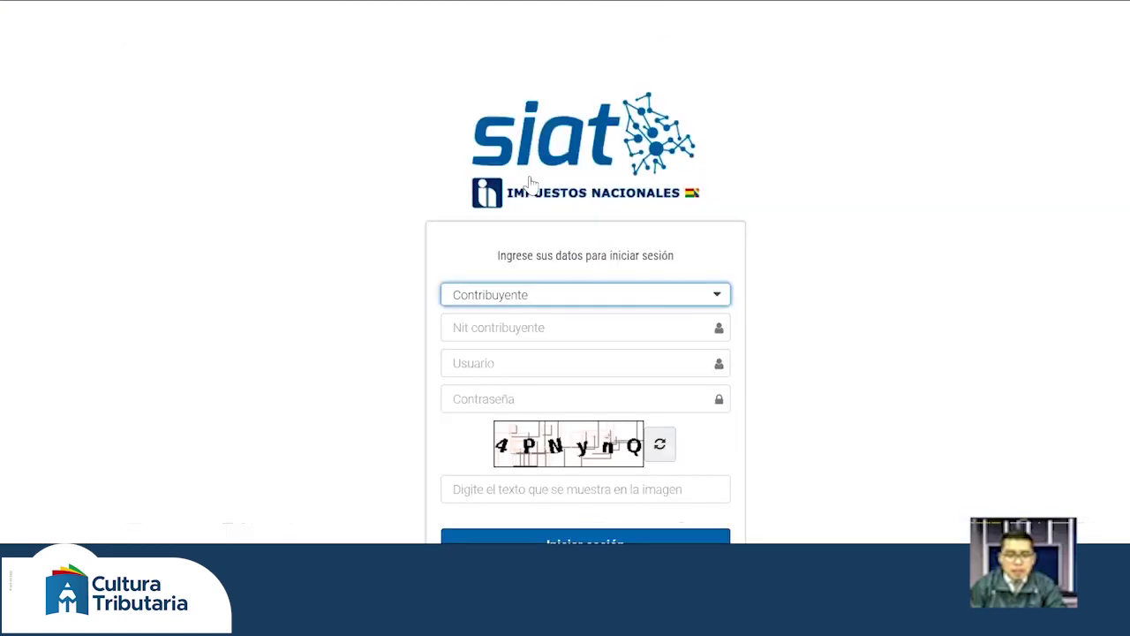
pyautogui.click(469, 298)
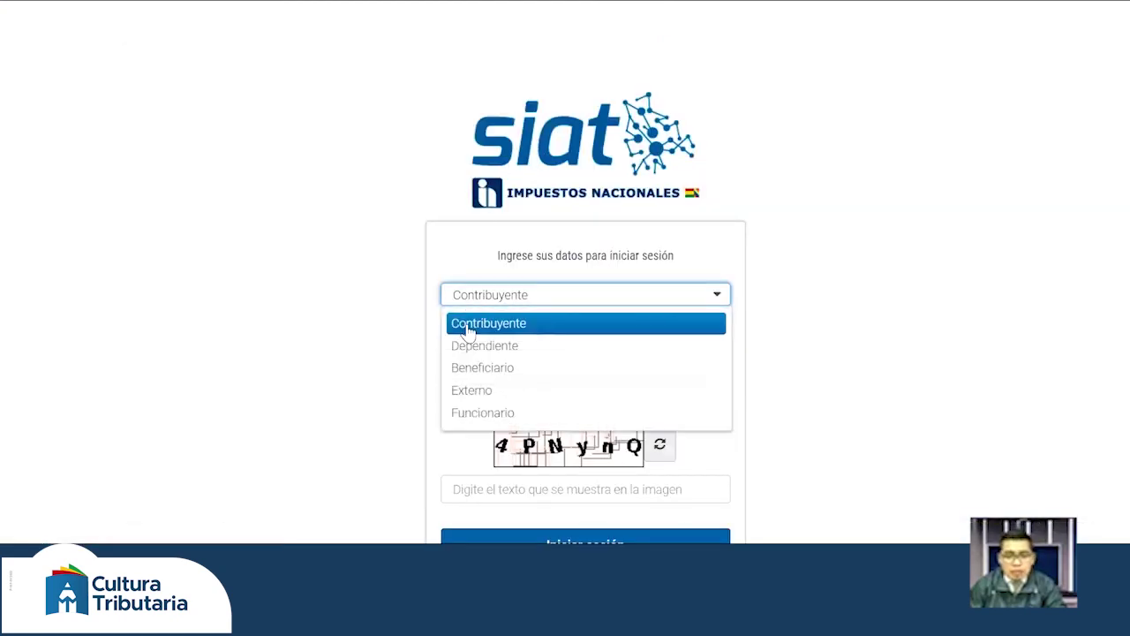
pyautogui.click(477, 347)
# - Confirm Dependiente, then enter the dependent code and the username
pyautogui.click(480, 329)
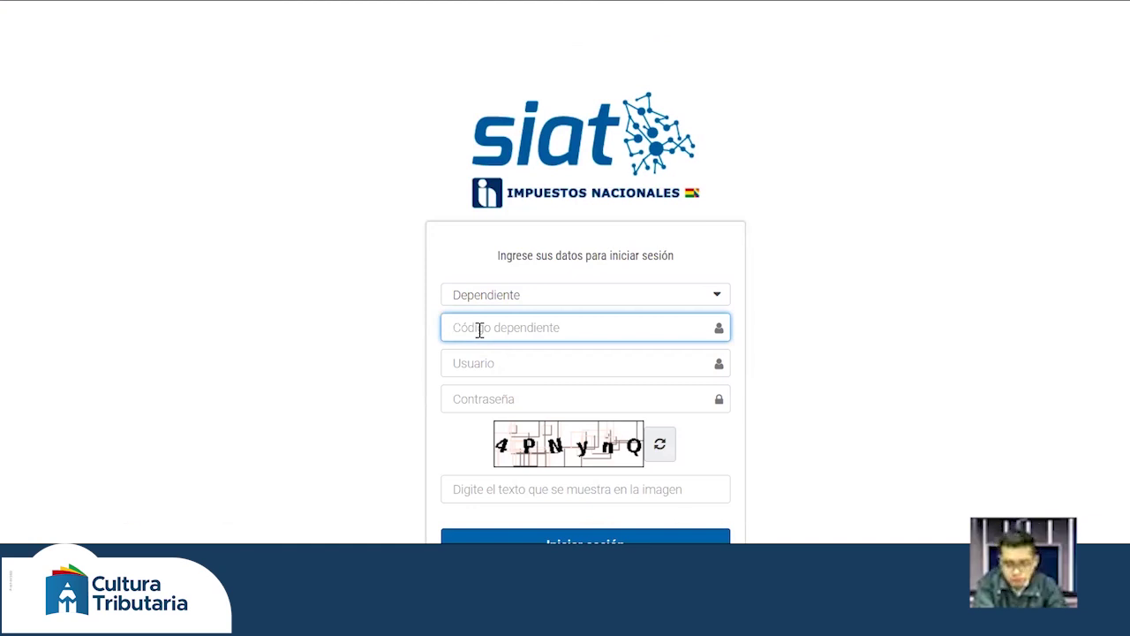
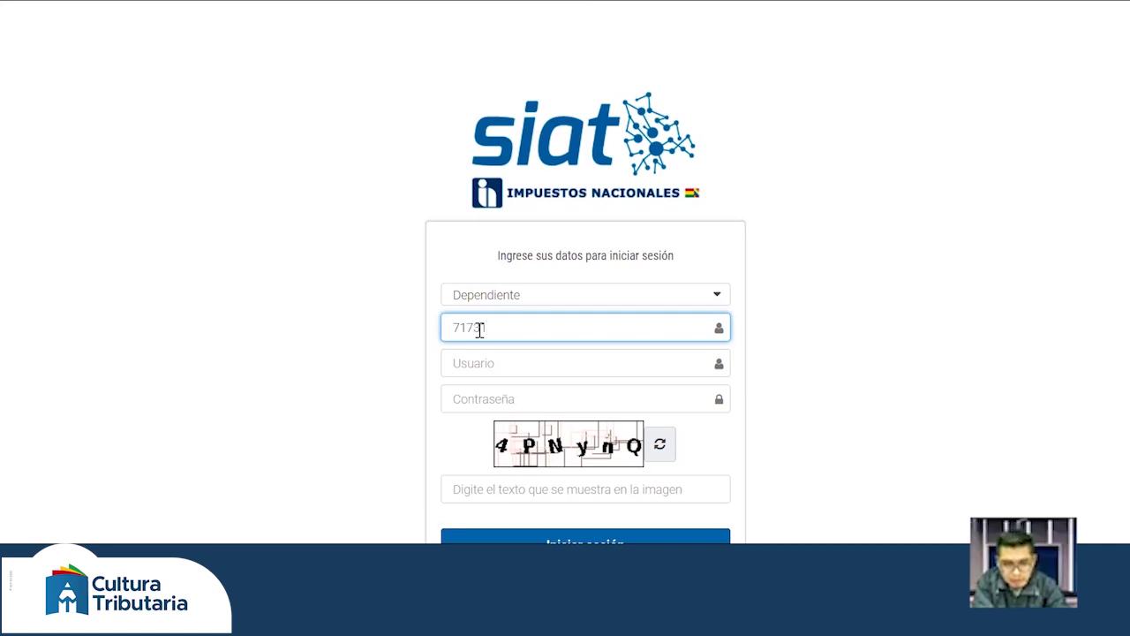
pyautogui.press('Tab')
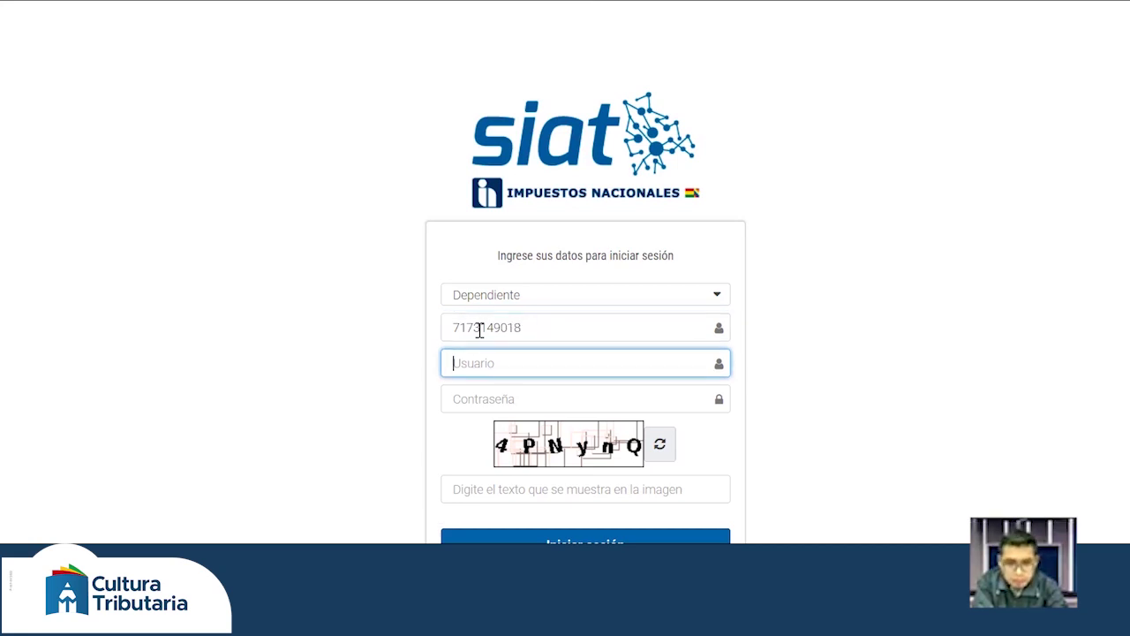
pyautogui.write('Ronald')
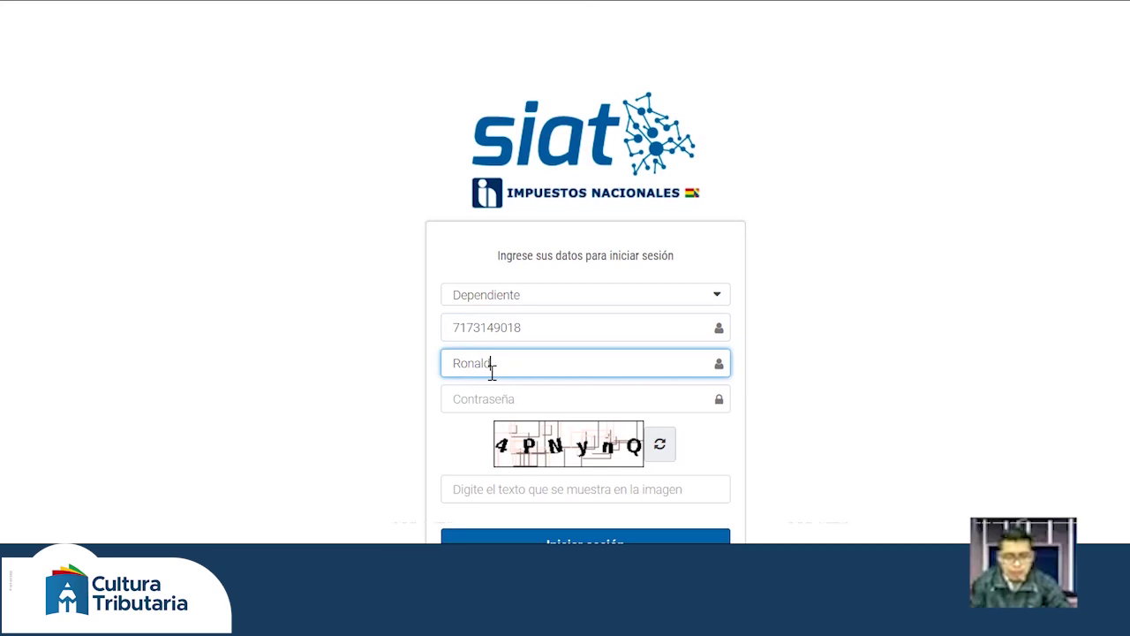
# - Enter the account password and the captcha code shown in the image
pyautogui.doubleClick(492, 367)
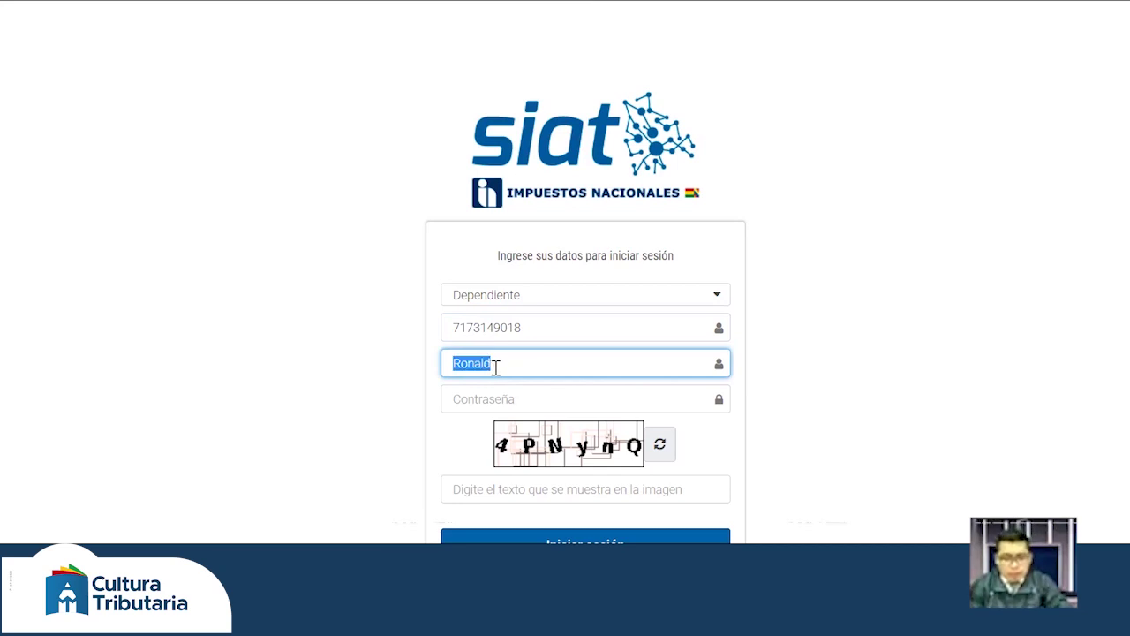
pyautogui.press('Tab')
pyautogui.write('••••••')
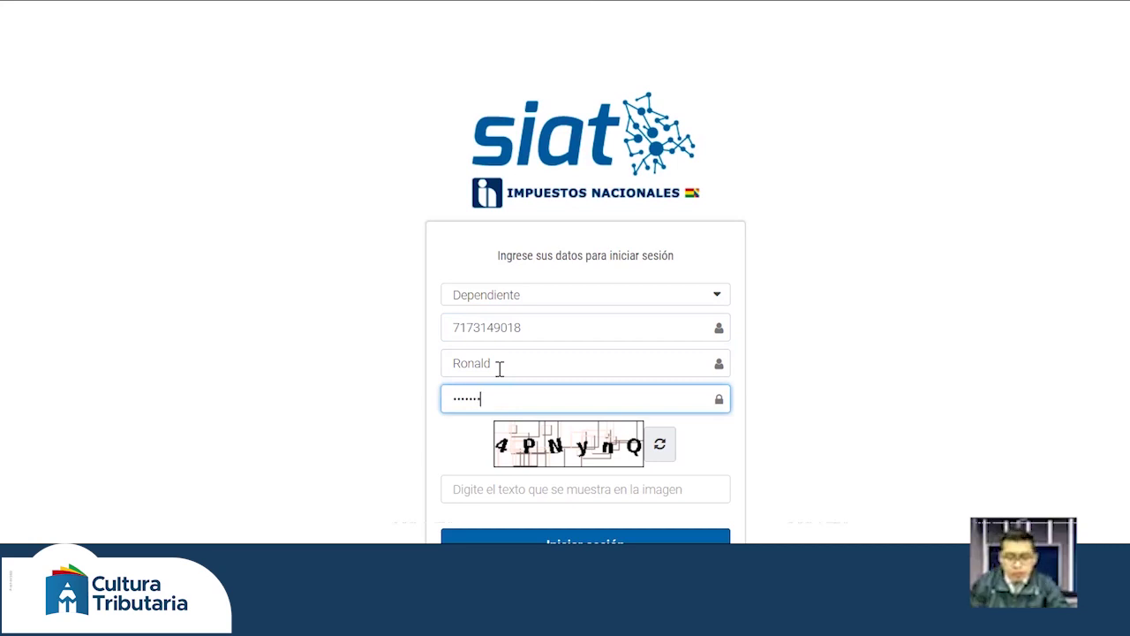
pyautogui.write('••')
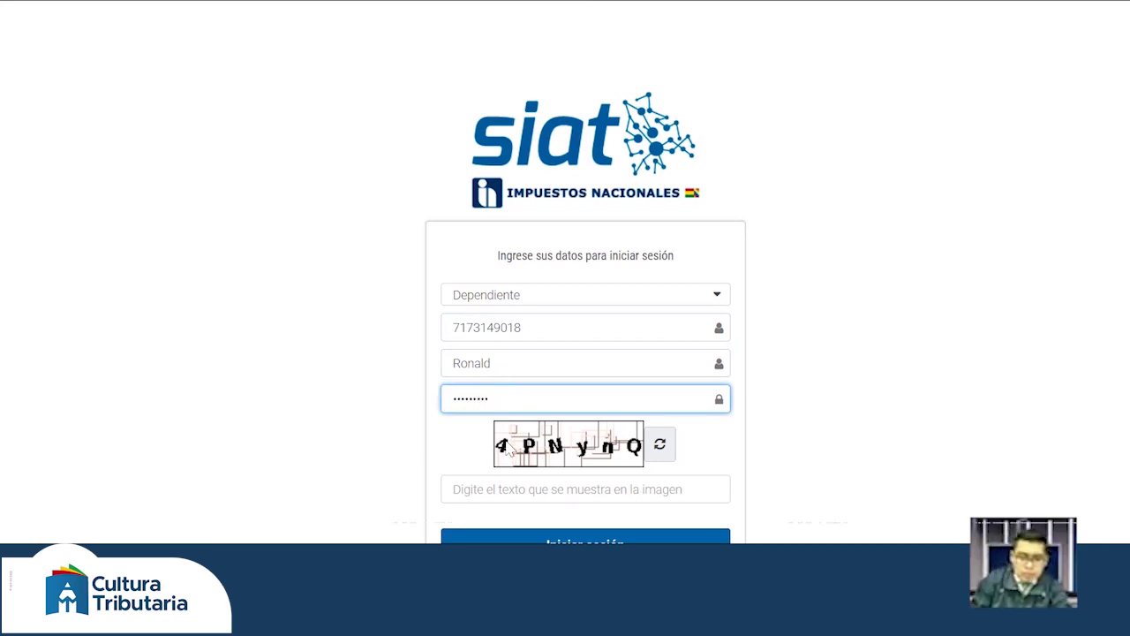
pyautogui.press('Tab')
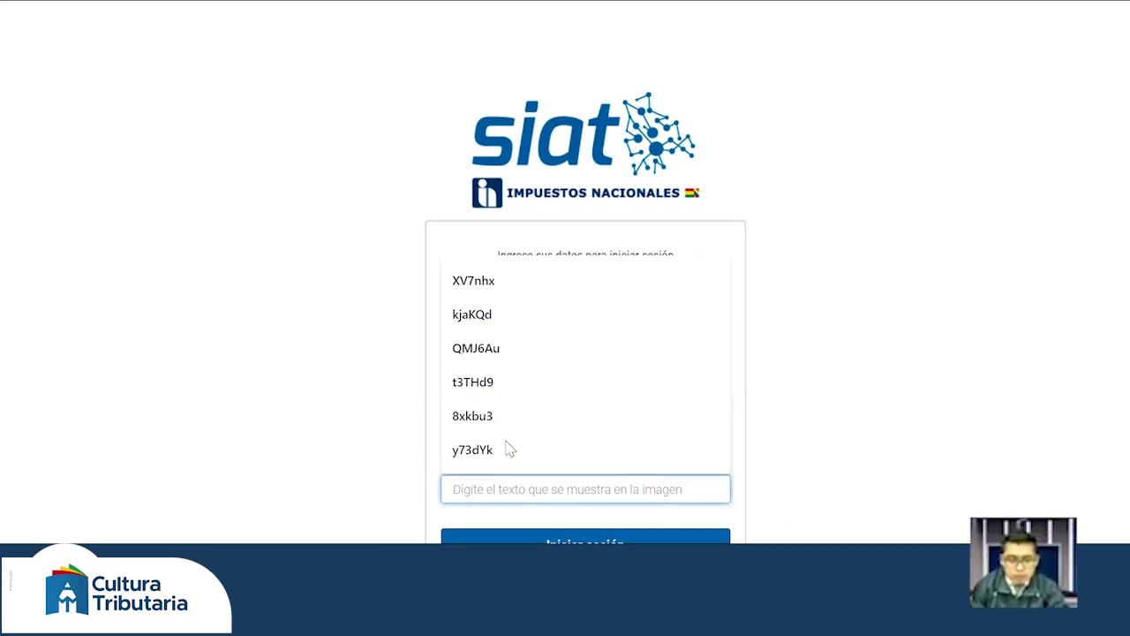
pyautogui.write('4o')
pyautogui.press('BackSpace')
pyautogui.write('pn')
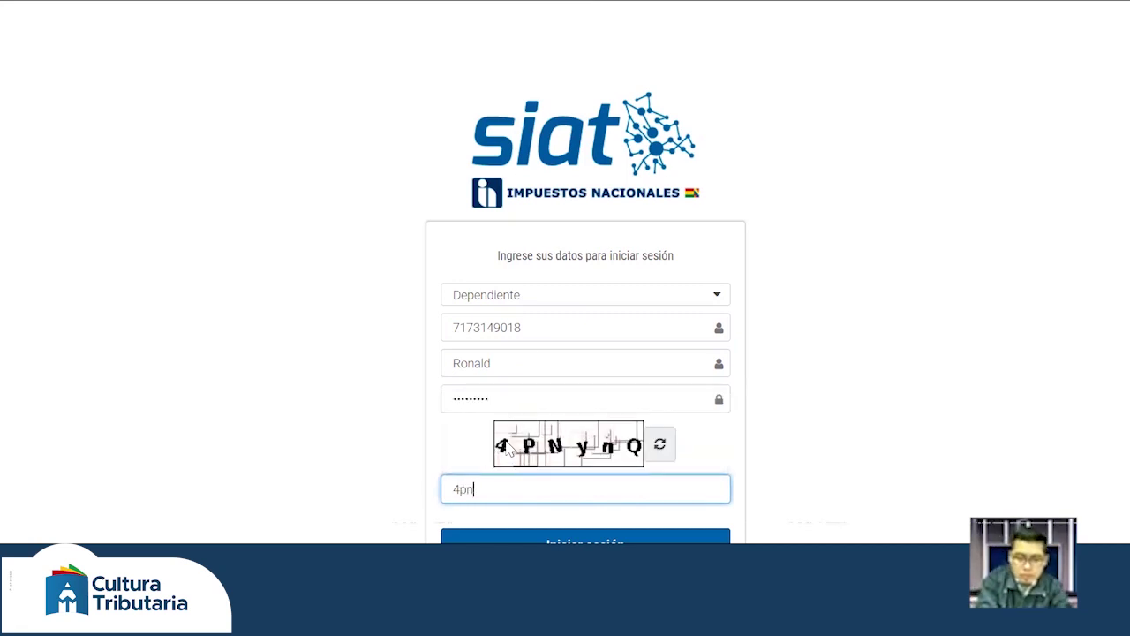
pyautogui.write('ynq')
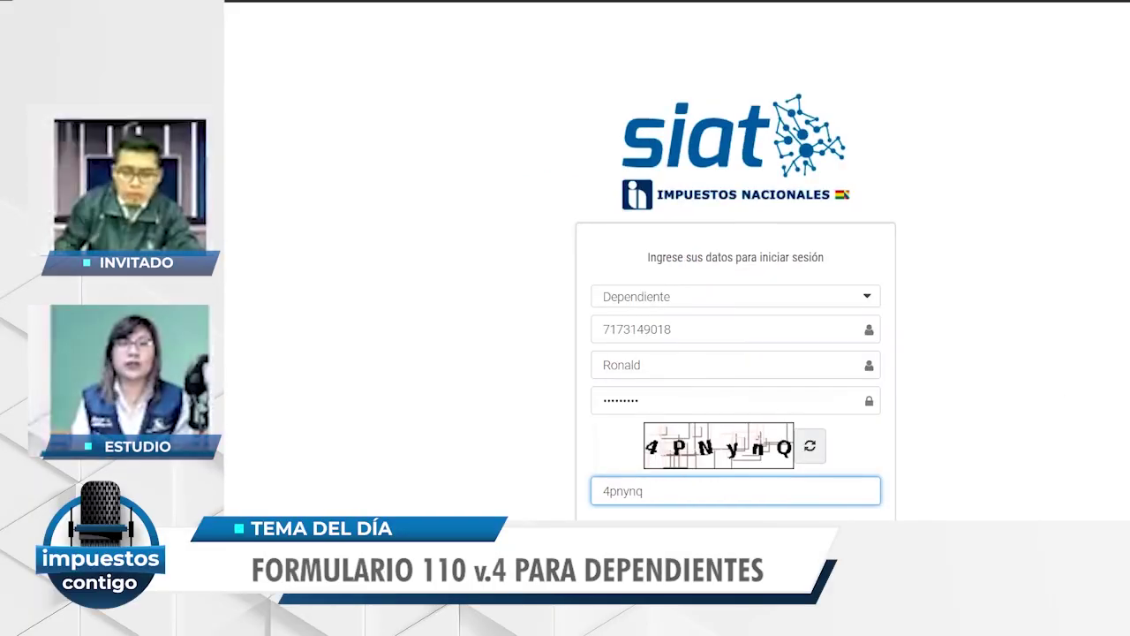
pyautogui.scroll(-2, 736, 353)
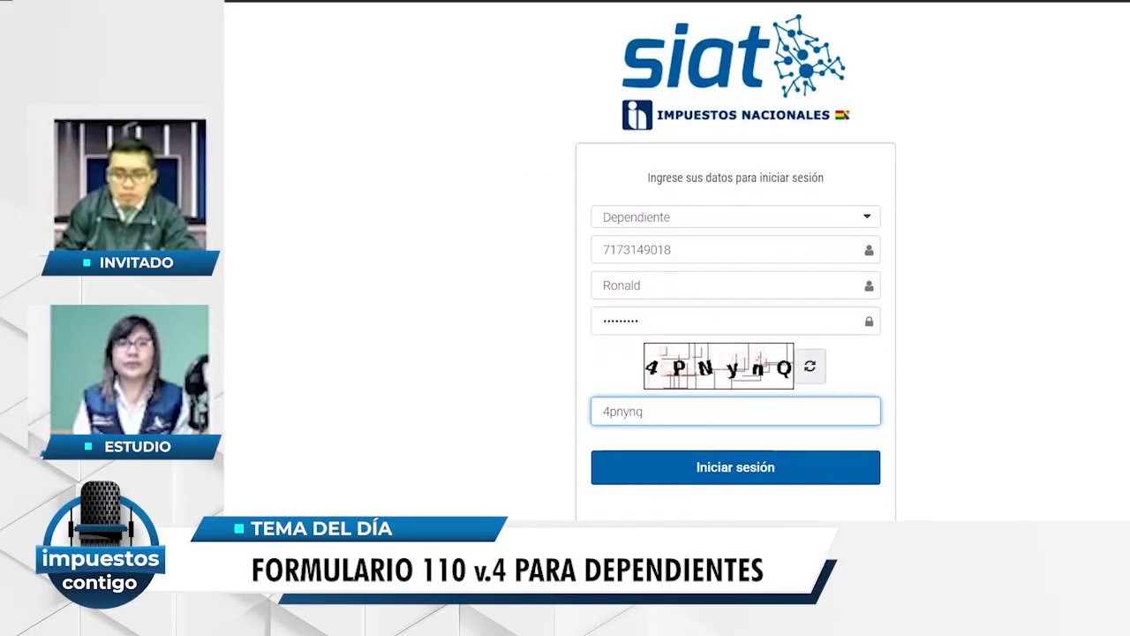
# - Submit the login and dismiss Chrome's save-password offer
pyautogui.press('Tab')
pyautogui.press('Return')
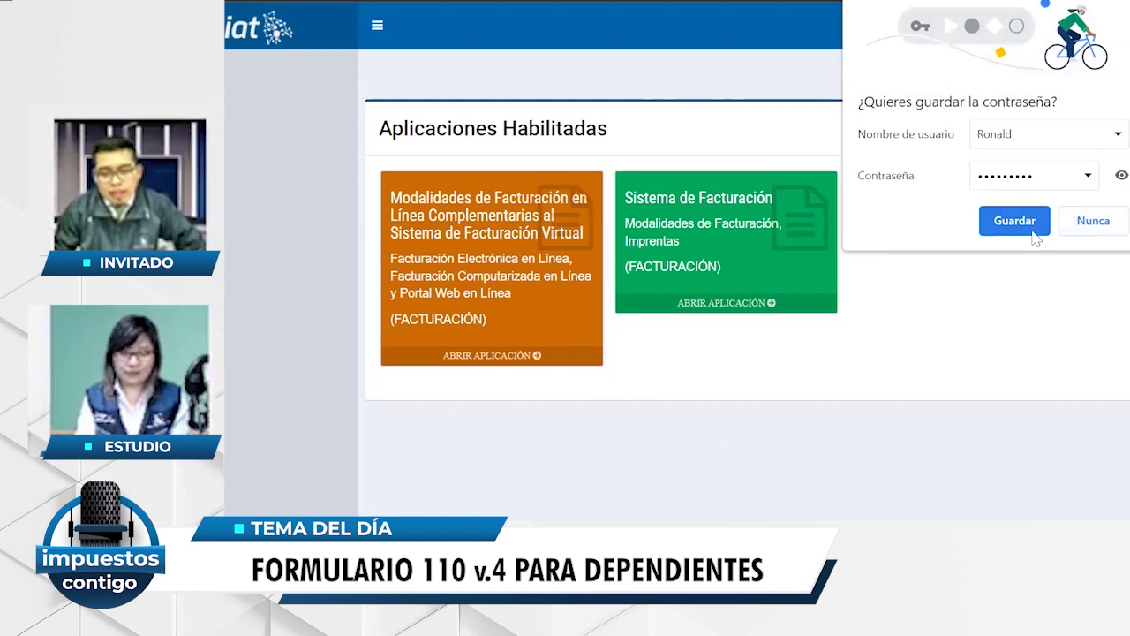
pyautogui.click(628, 347)
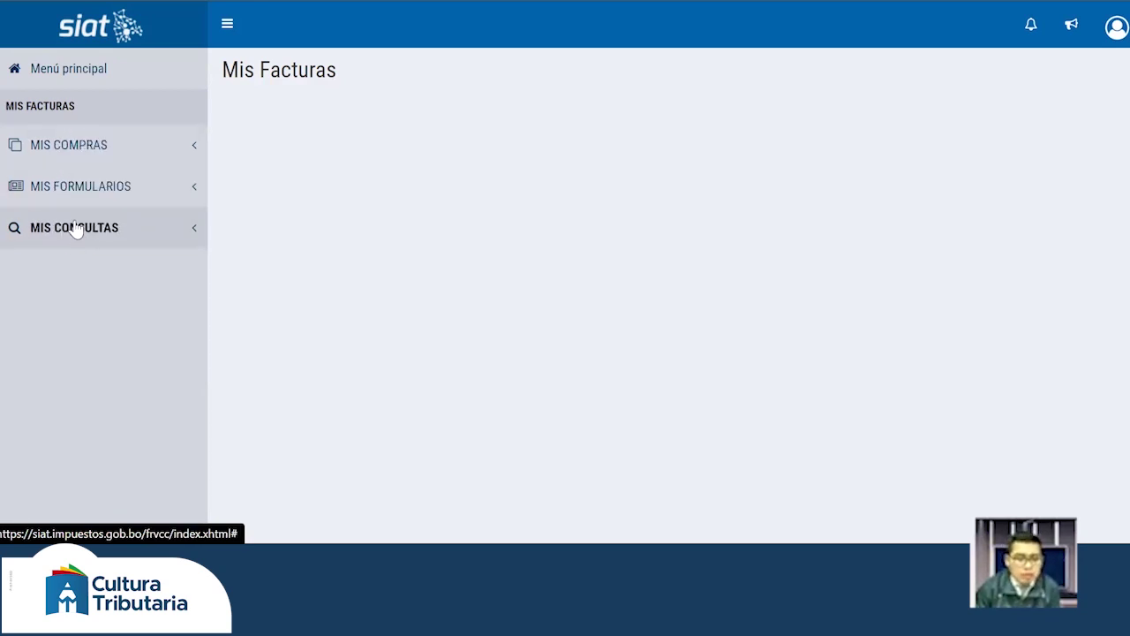
# - Expand MIS COMPRAS and choose Registro Mis Compras
pyautogui.click(97, 160)
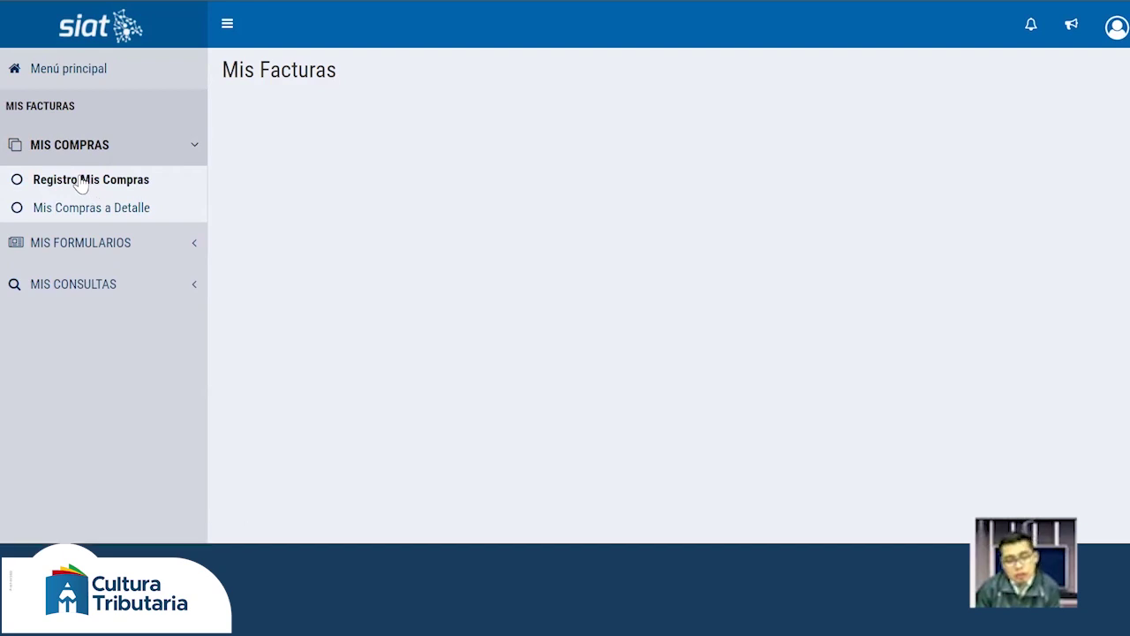
pyautogui.click(81, 181)
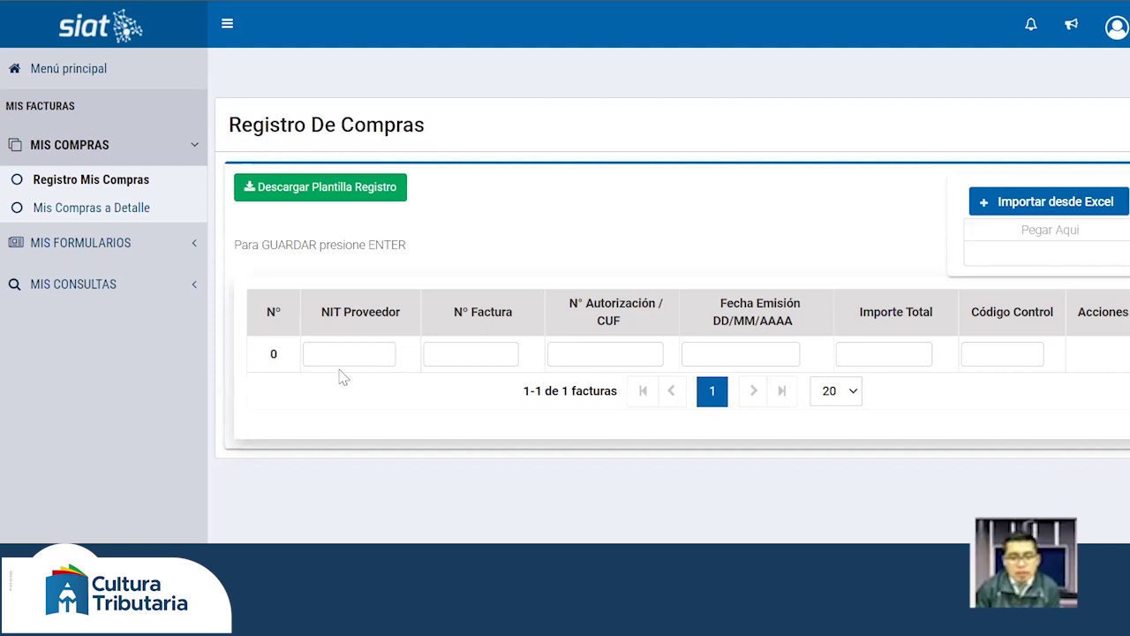
# - Enter the supplier's NIT and invoice number 402726 in the first purchase row
pyautogui.click(350, 353)
pyautogui.click(349, 404)
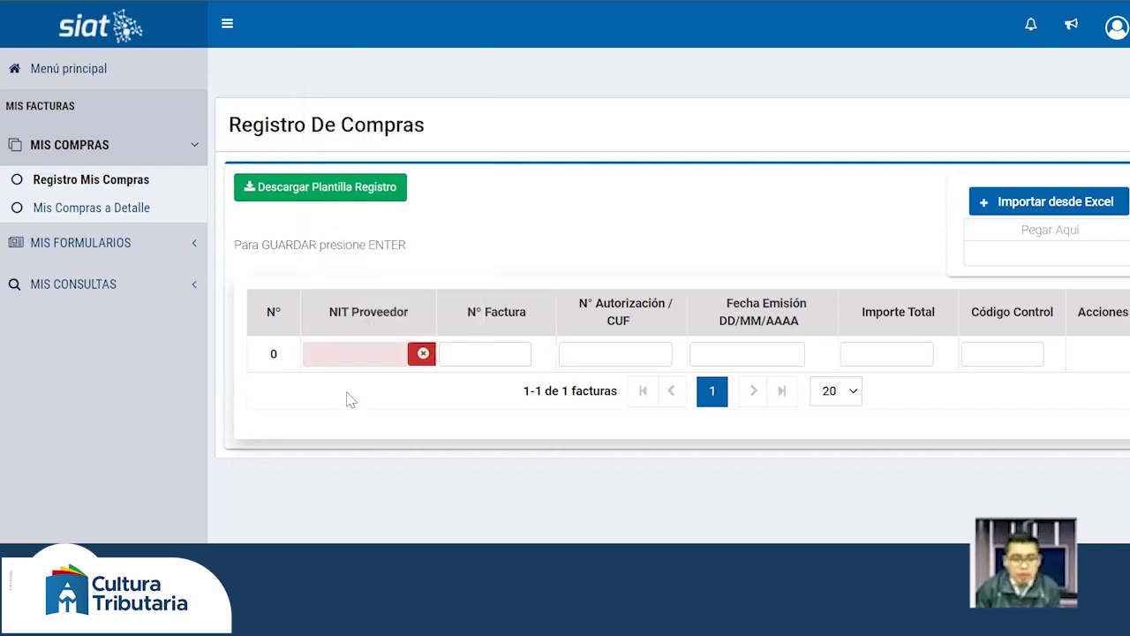
pyautogui.click(348, 355)
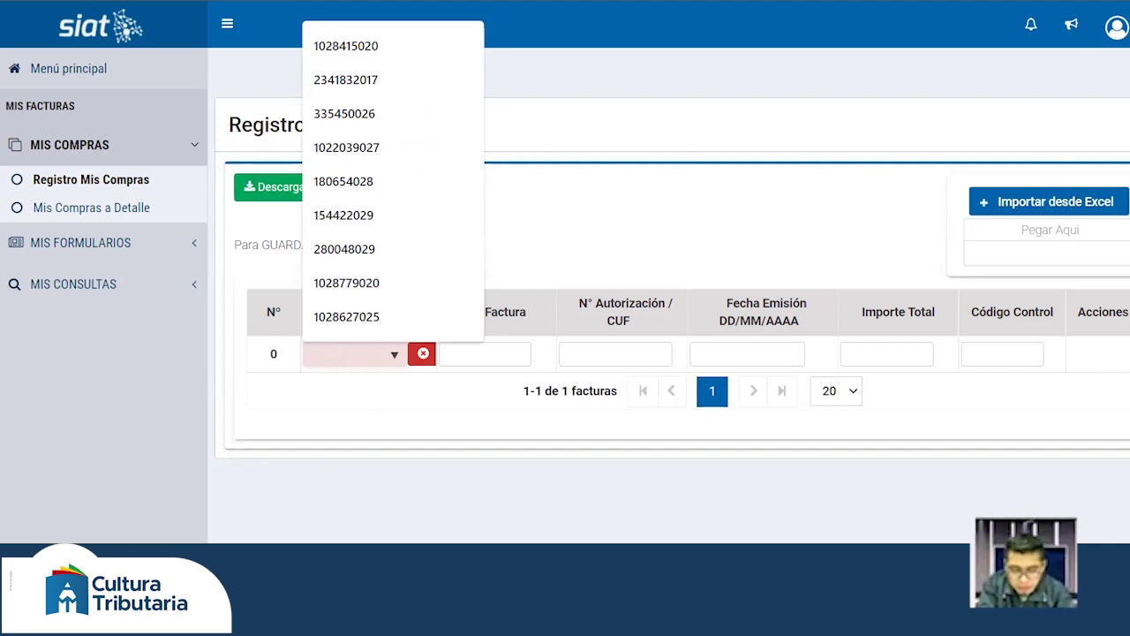
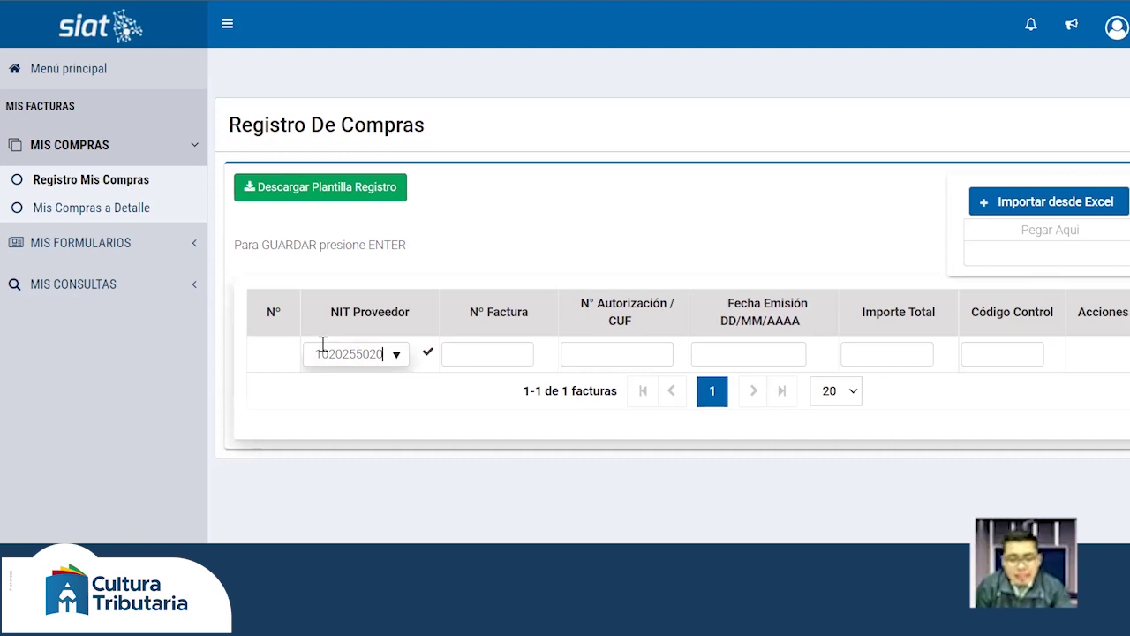
pyautogui.press('Tab')
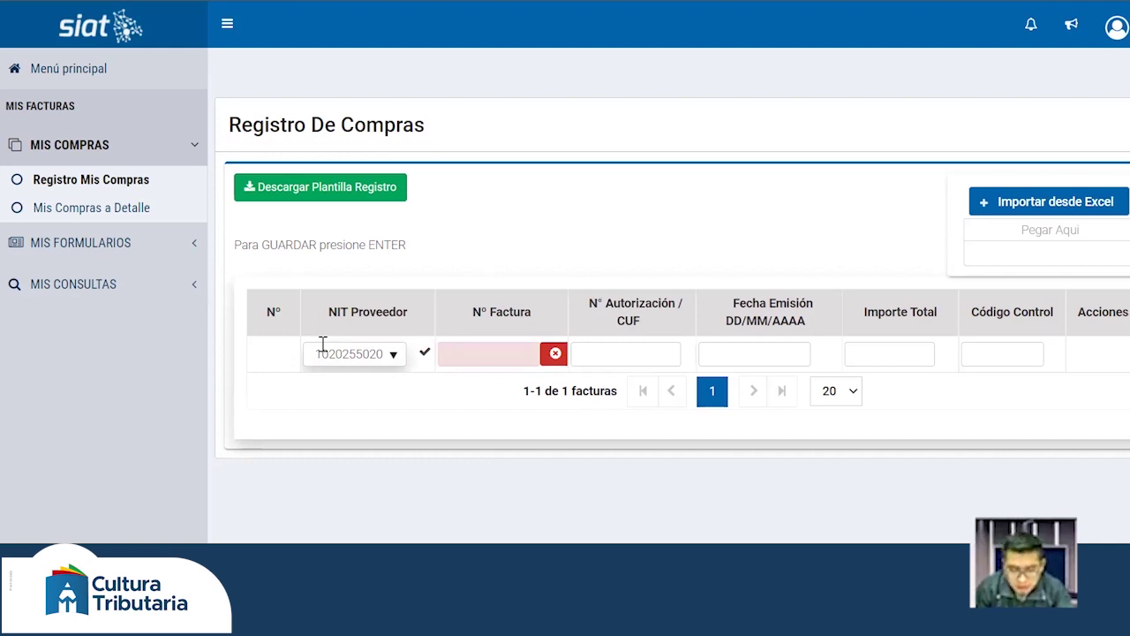
pyautogui.write('402')
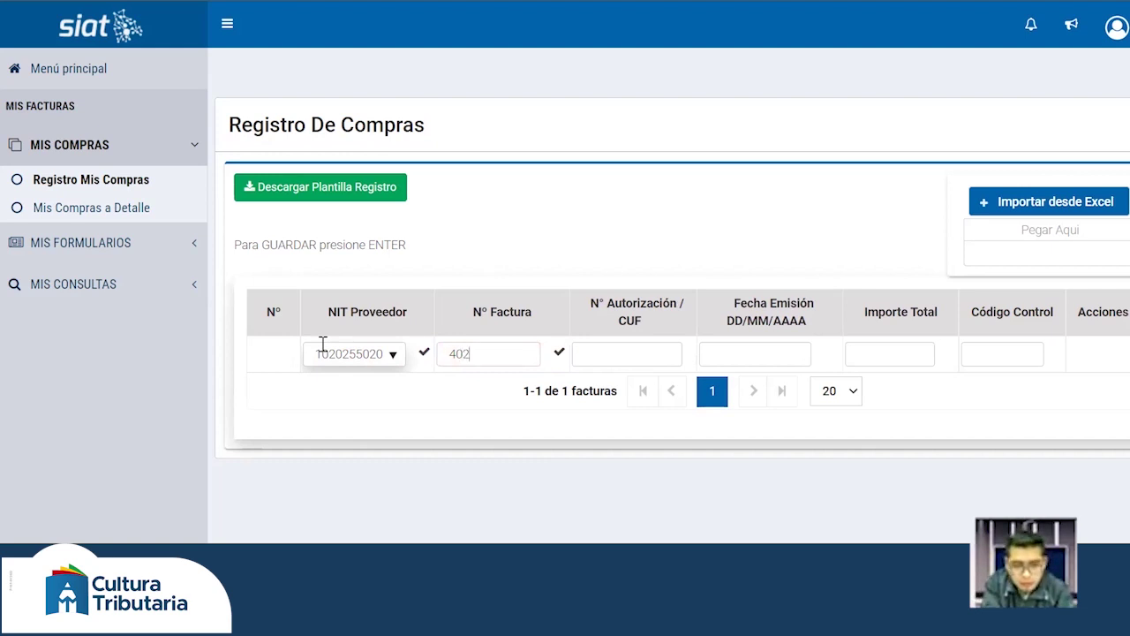
pyautogui.write('726')
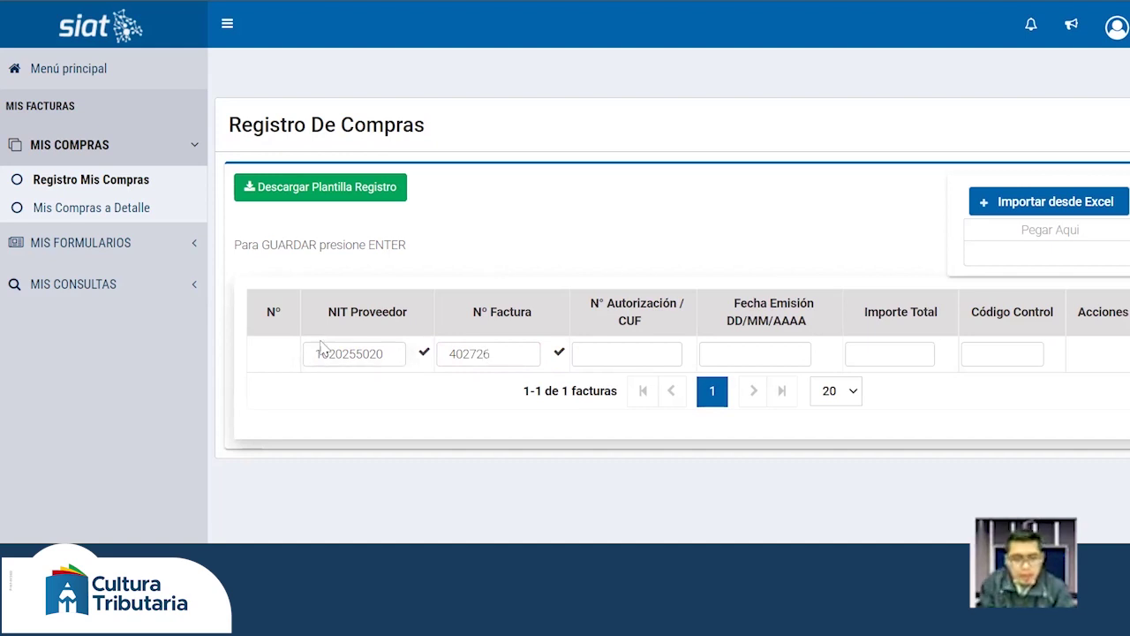
# - Fill the N° Autorización / CUF field with the invoice's authorization code
pyautogui.press('Tab')
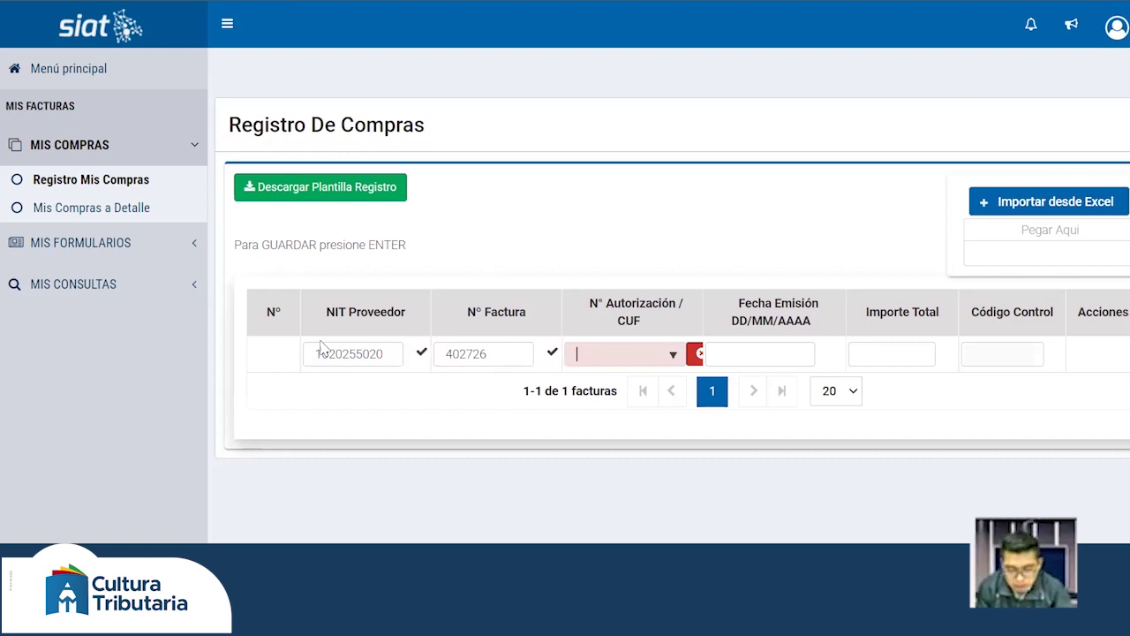
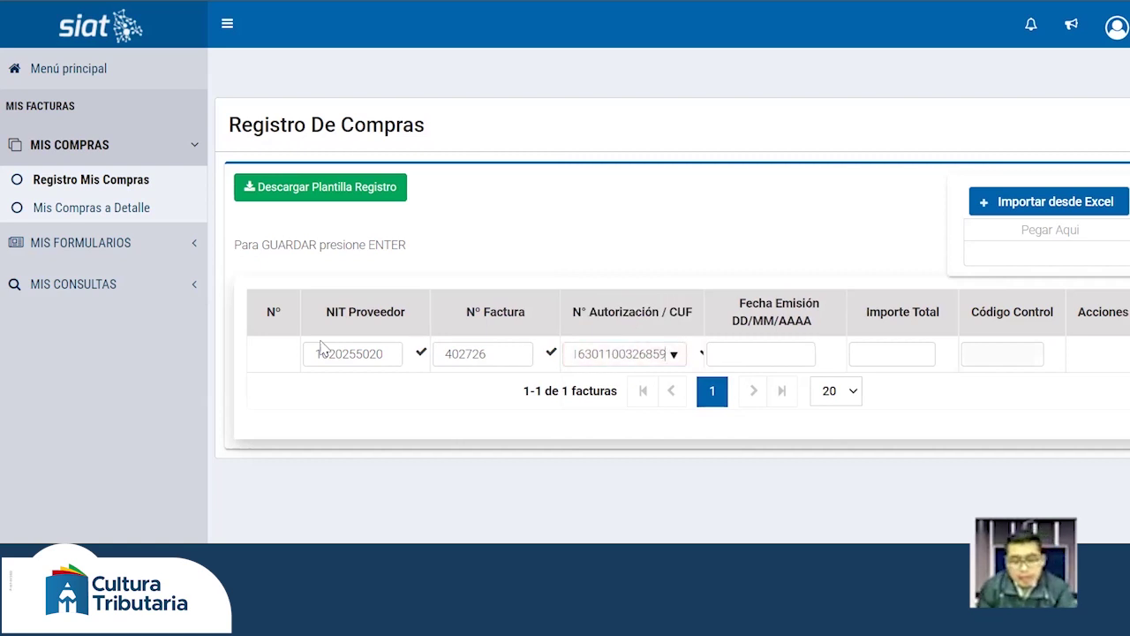
pyautogui.press('Tab')
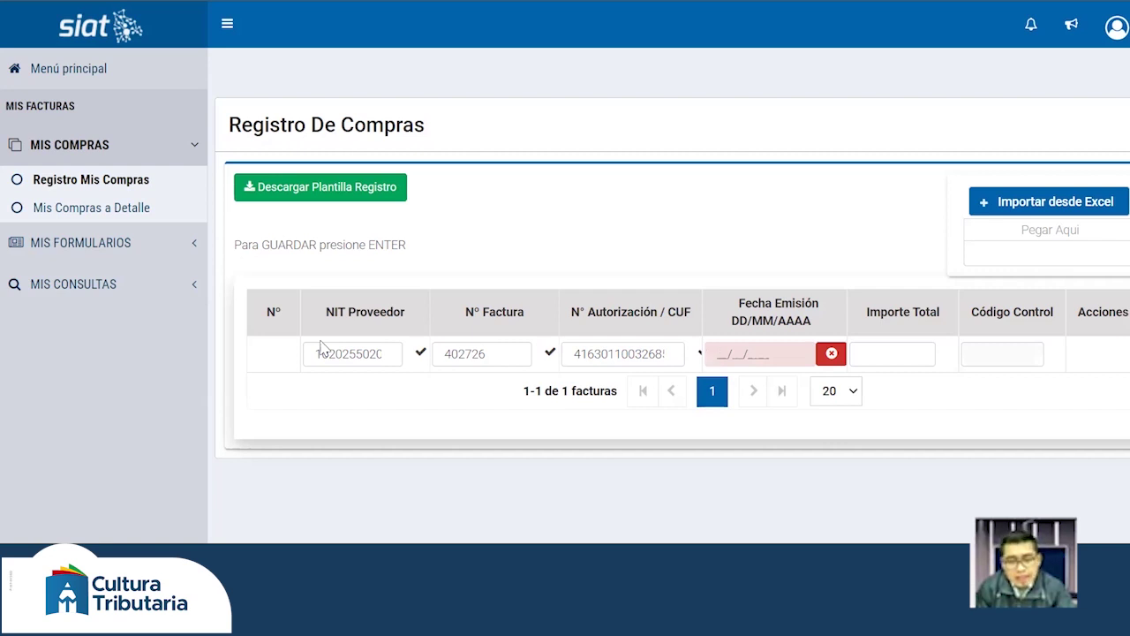
# - Enter Fecha Emisión 12/04/2022 and Importe Total 50 in the purchase row
pyautogui.write('1')
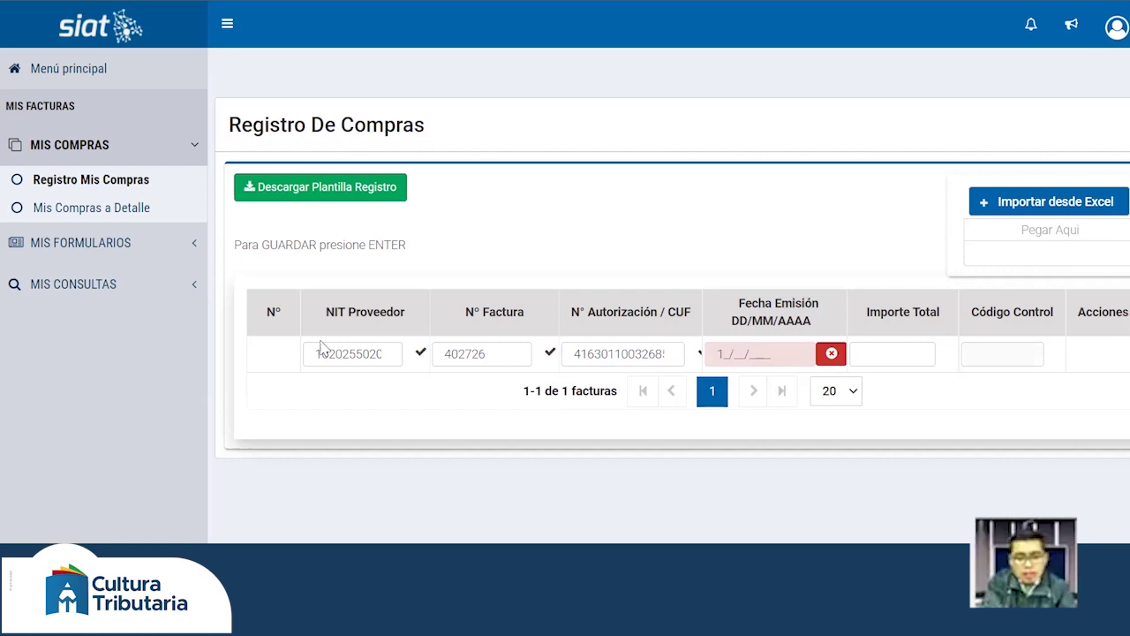
pyautogui.write('2/')
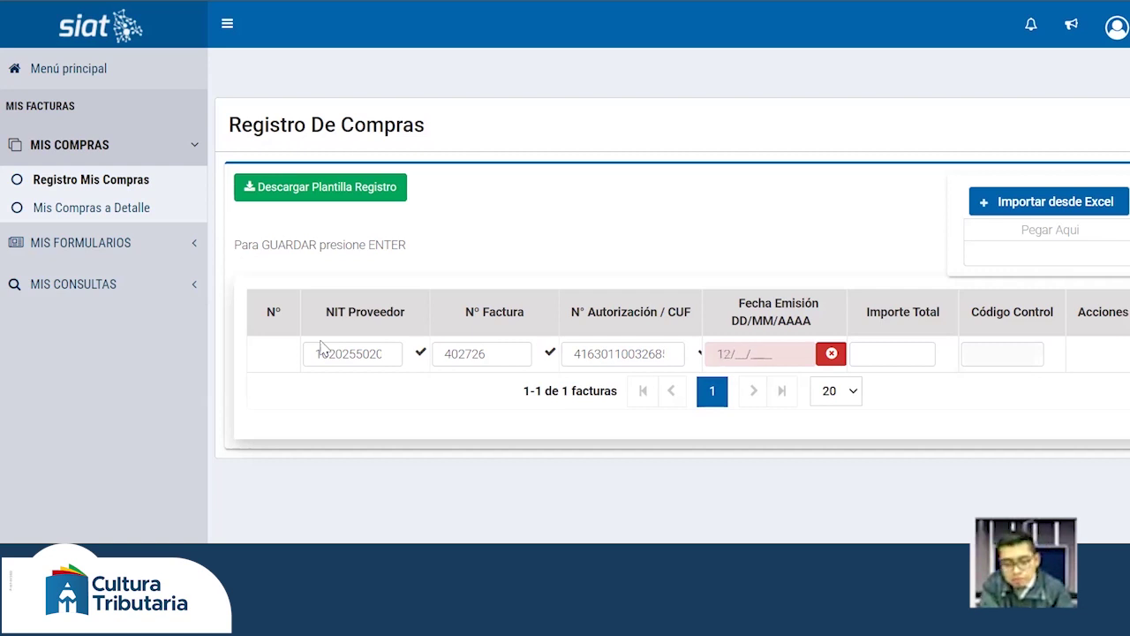
pyautogui.write('04/2')
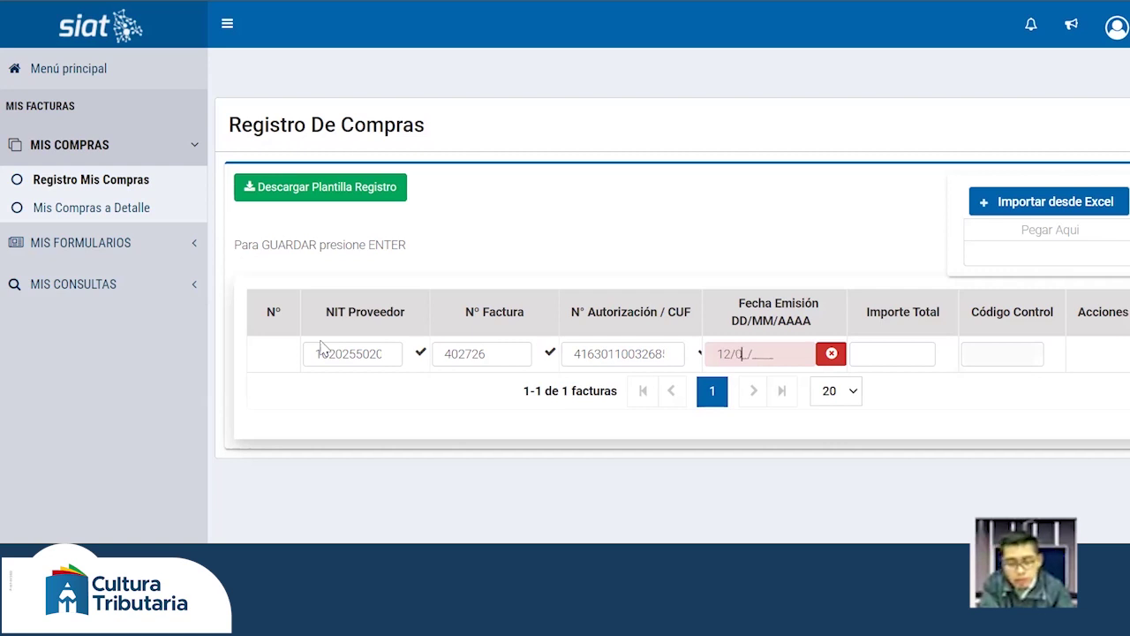
pyautogui.write('022')
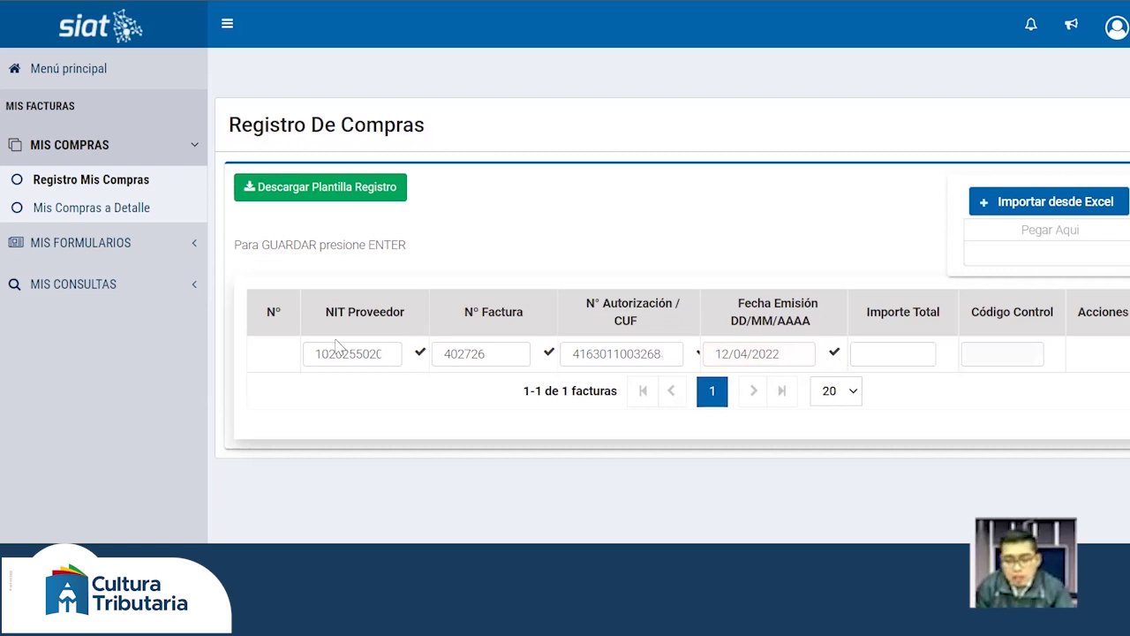
pyautogui.press('Tab')
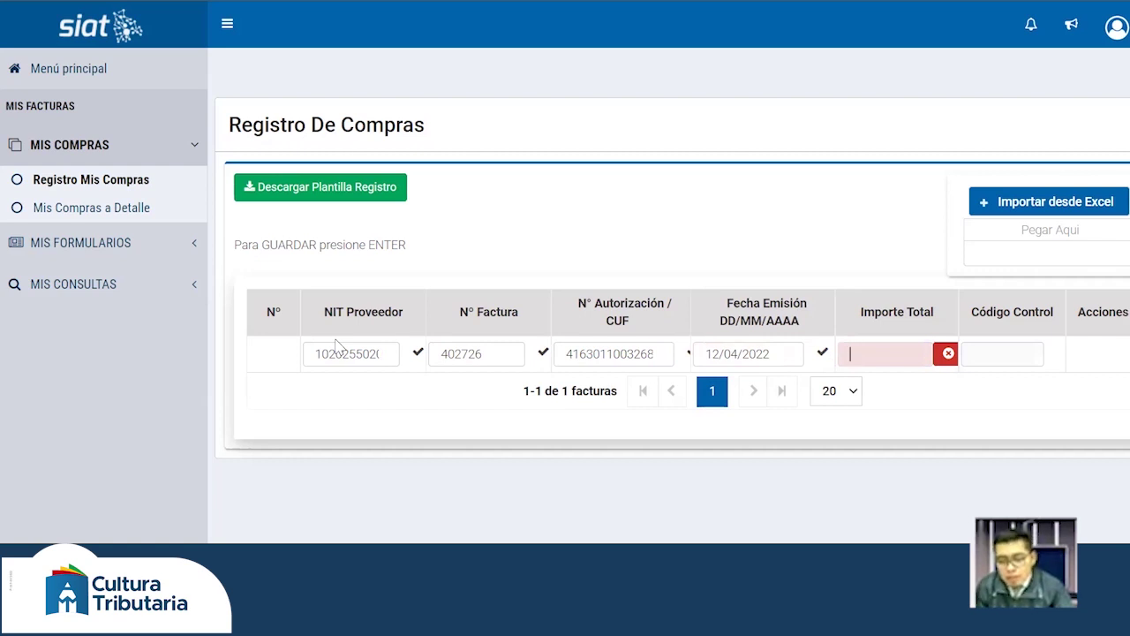
pyautogui.write('50')
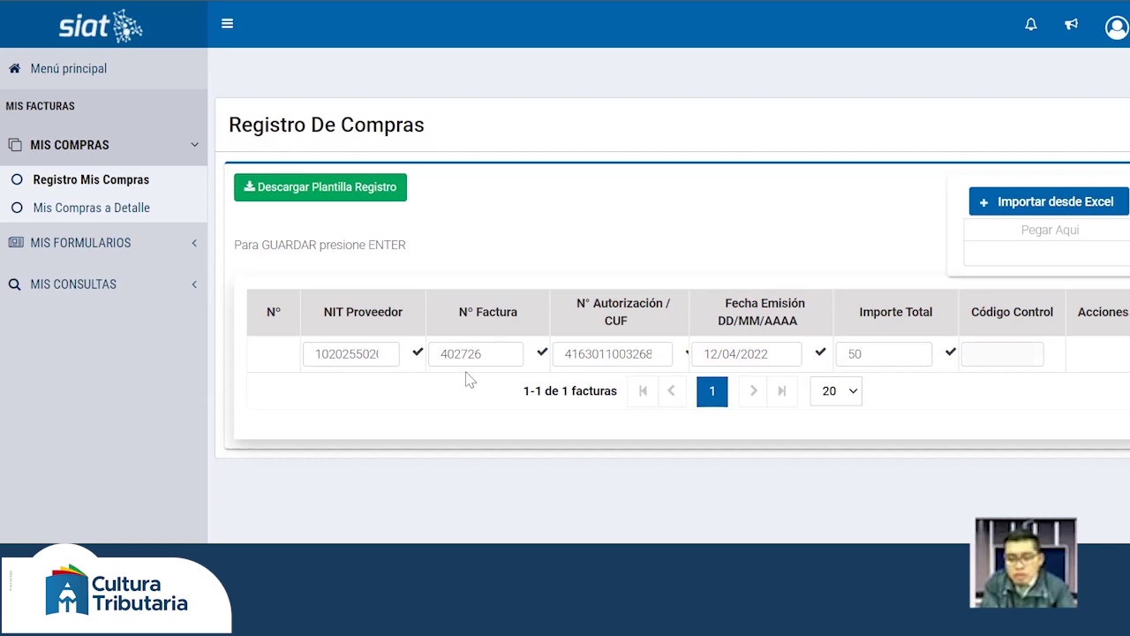
# - Save the completed purchase invoice row
pyautogui.press('Return')
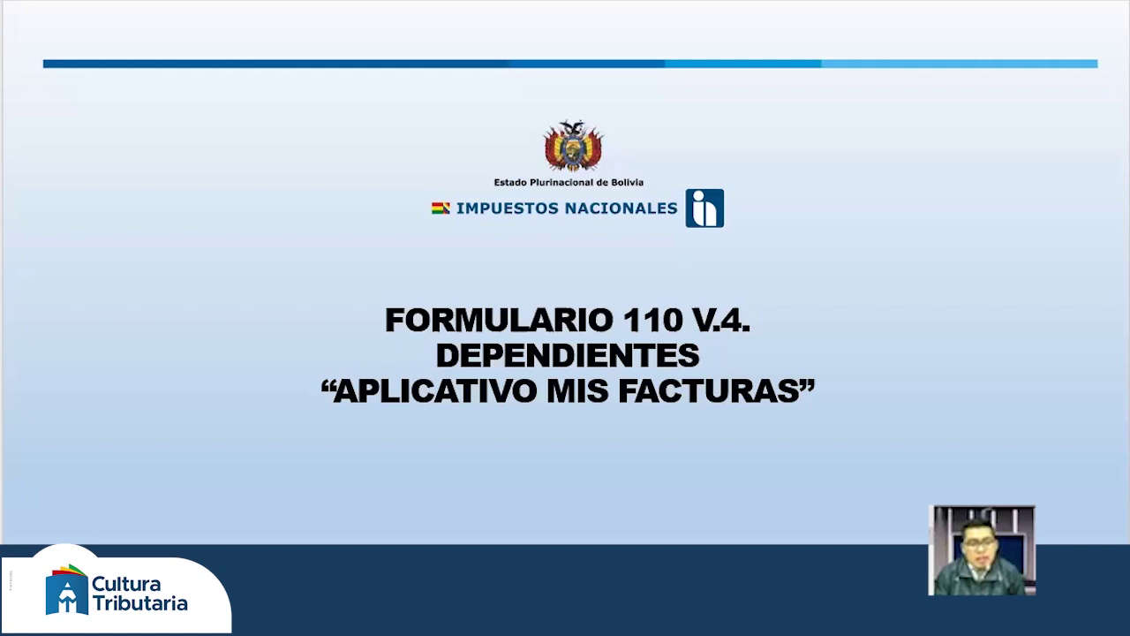
# - Advance the slideshow to the 'Uso del aplicativo Mis Facturas' slide
pyautogui.press('Right')
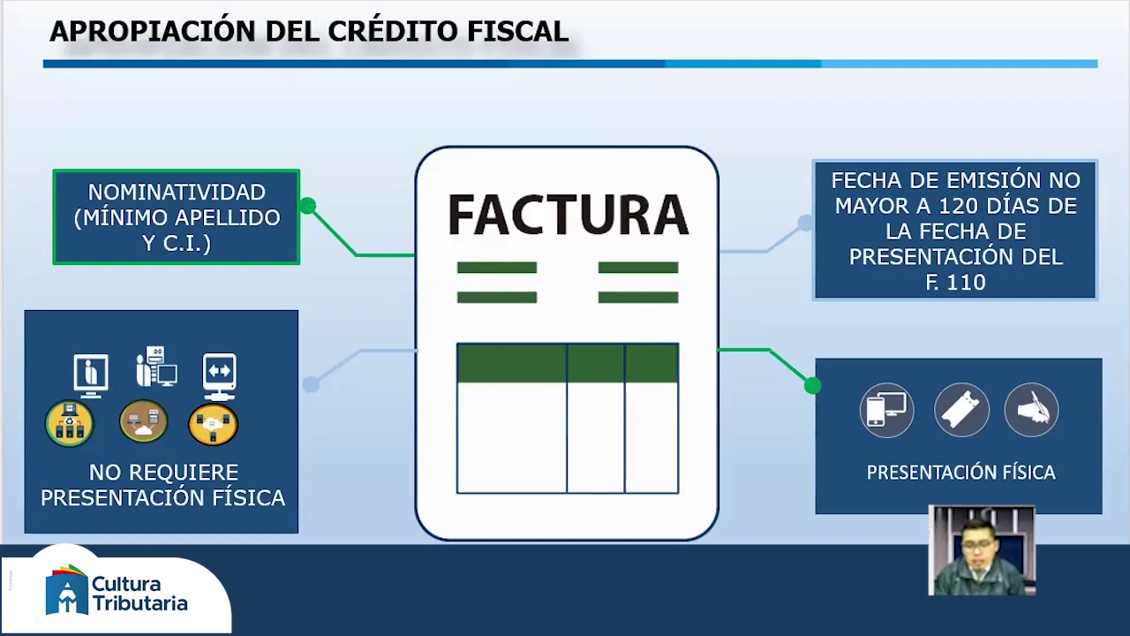
pyautogui.click(894, 491)
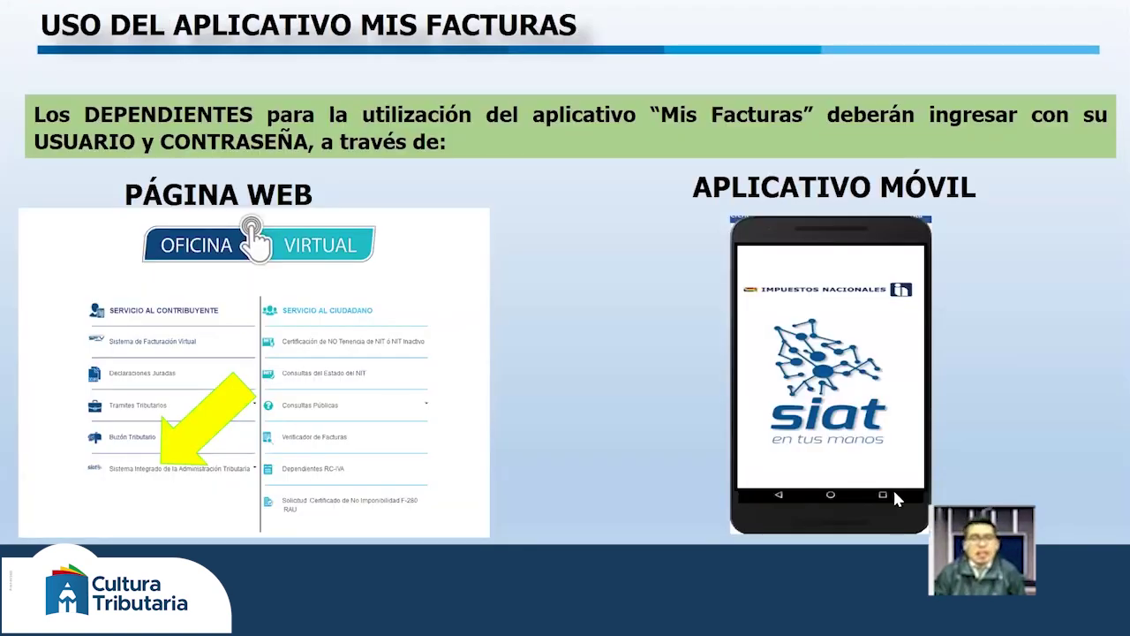
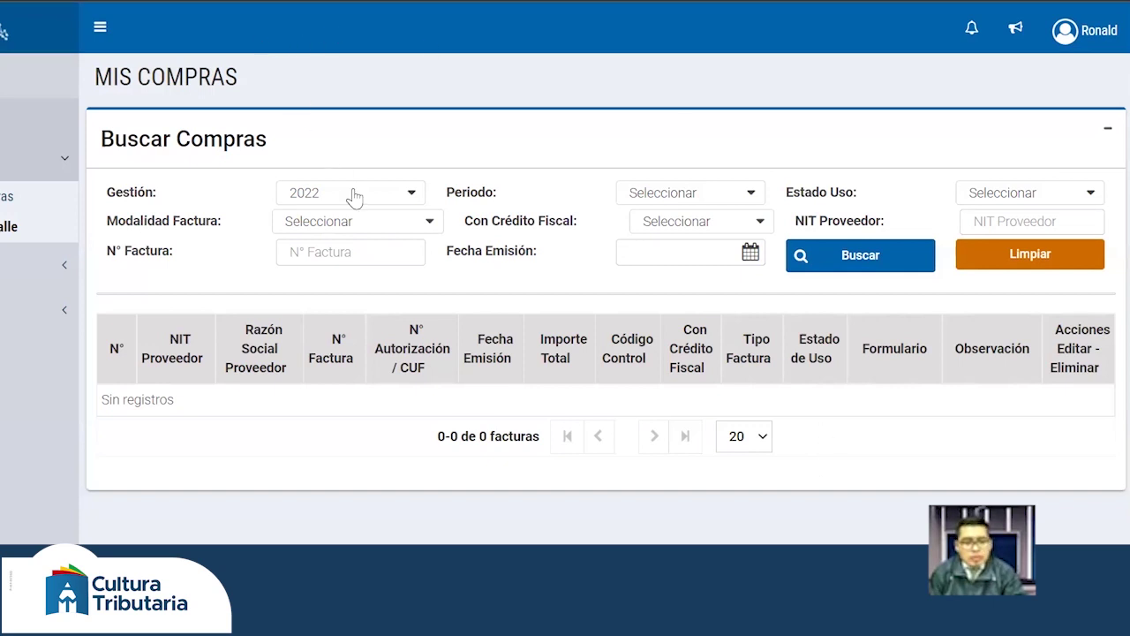
# - Search purchases for FEBRERO 2022, listing invoices such as 66.00 and 500.00, all REGISTRADO
pyautogui.click(722, 196)
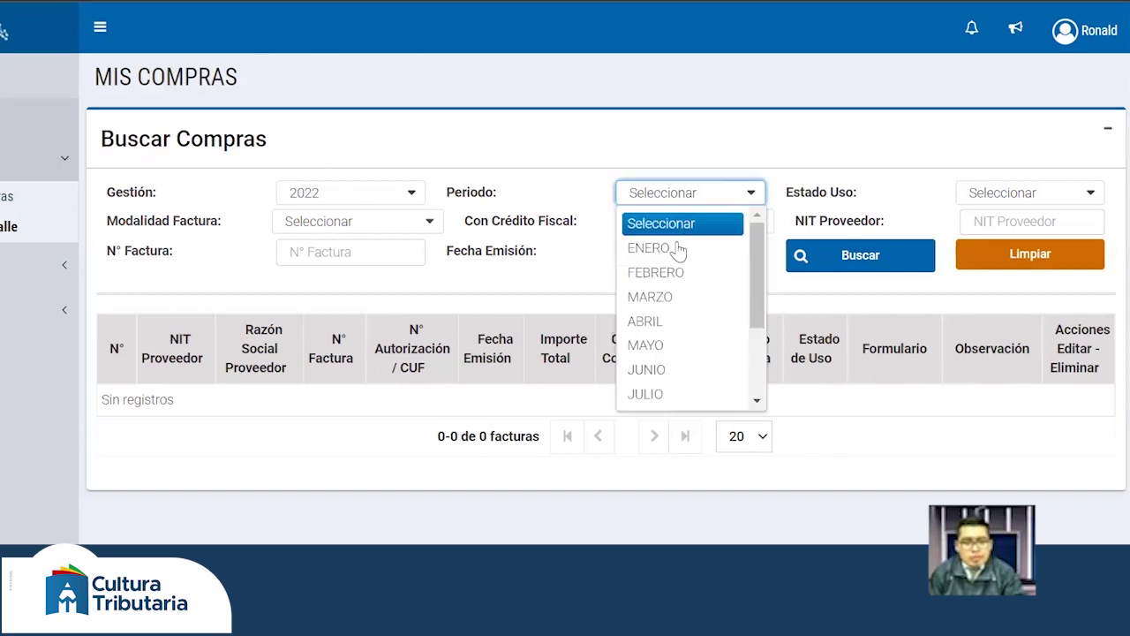
pyautogui.click(676, 274)
pyautogui.click(833, 258)
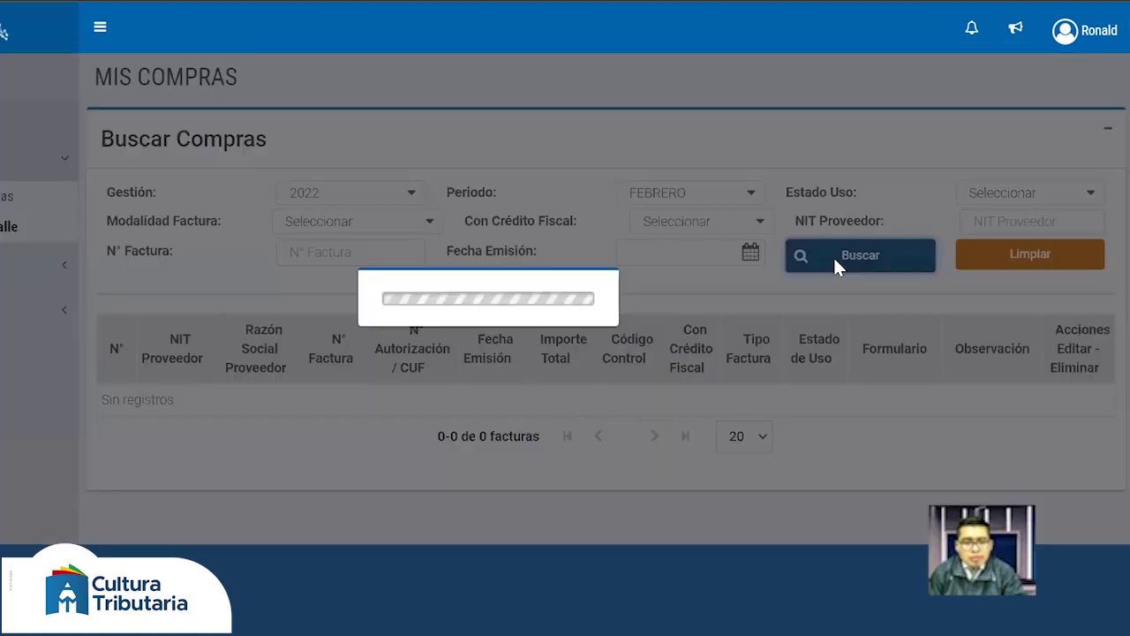
pyautogui.scroll(-1, 836, 265)
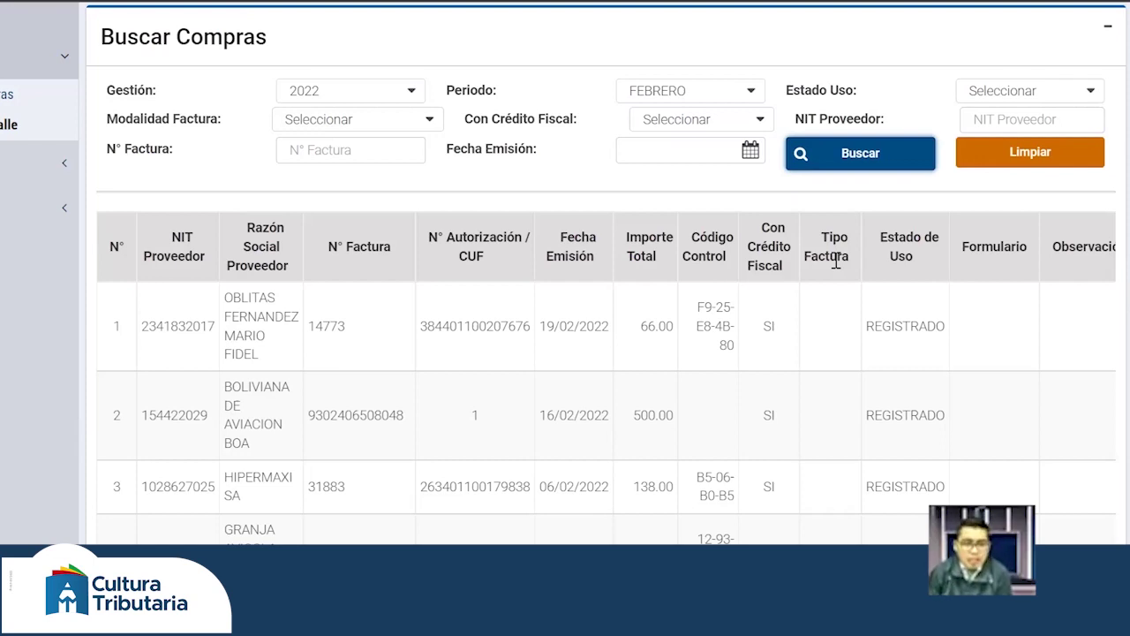
pyautogui.scroll(1, 687, 392)
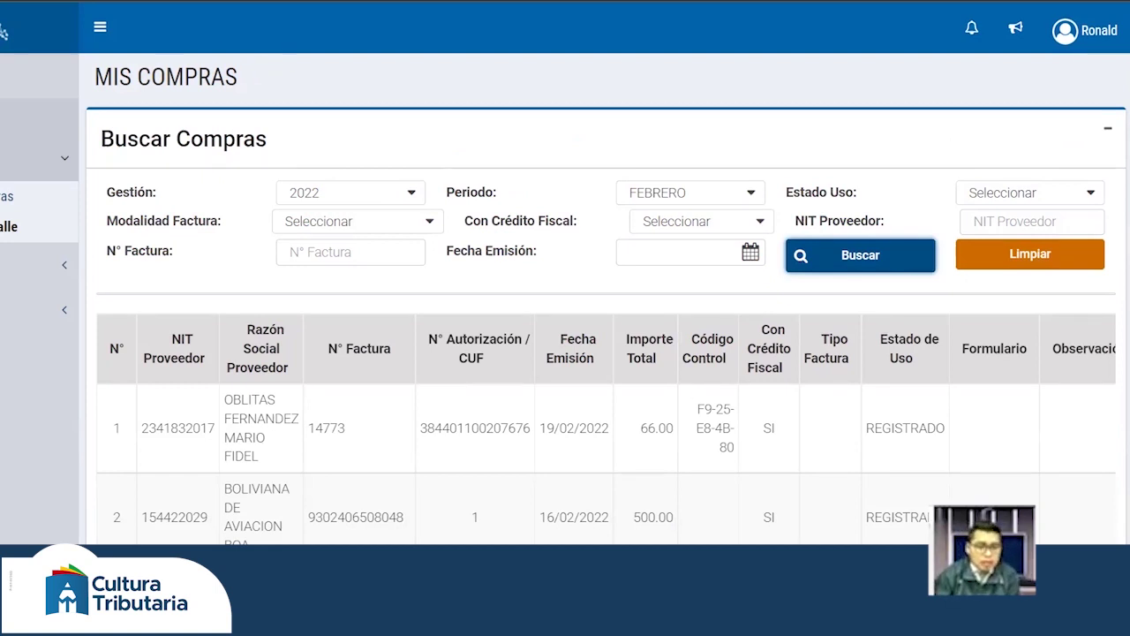
pyautogui.click(5, 196)
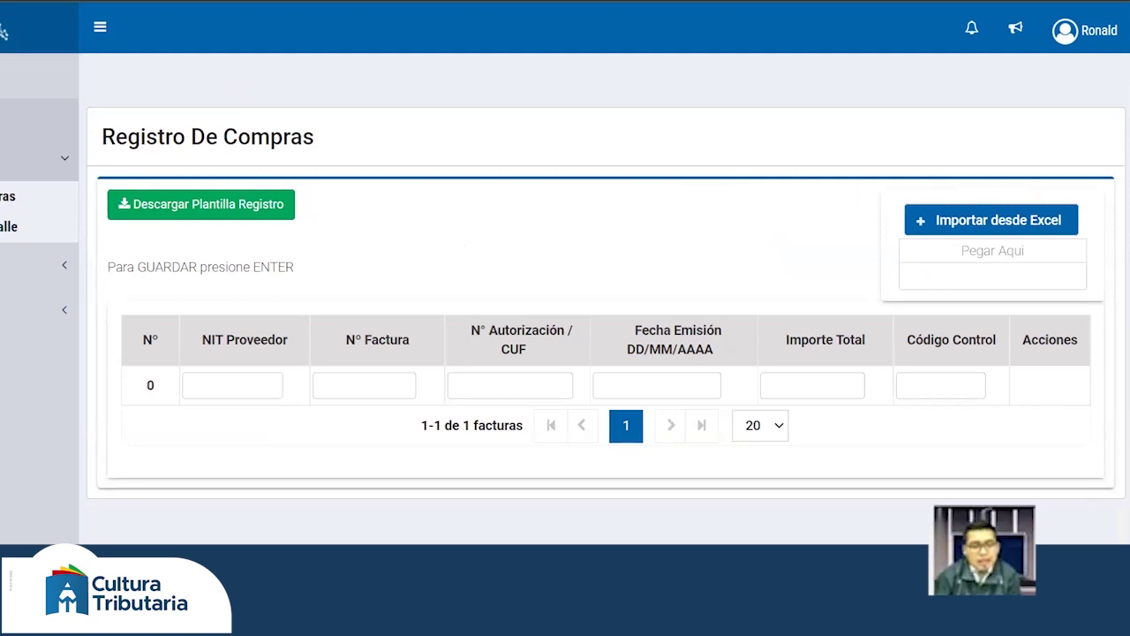
pyautogui.click(7, 226)
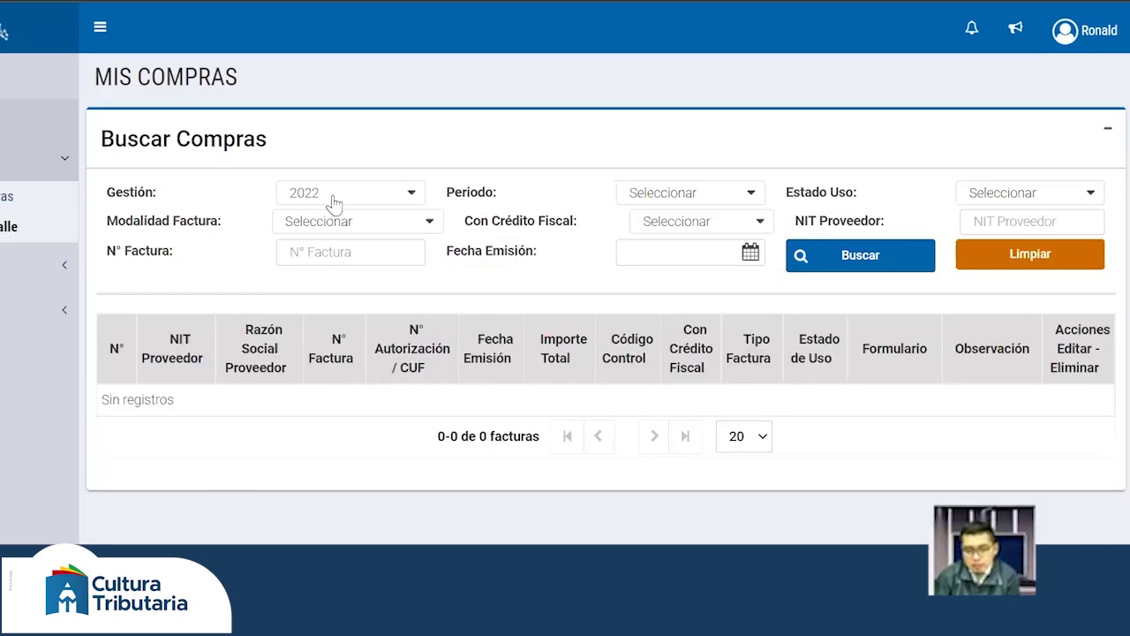
pyautogui.click(683, 198)
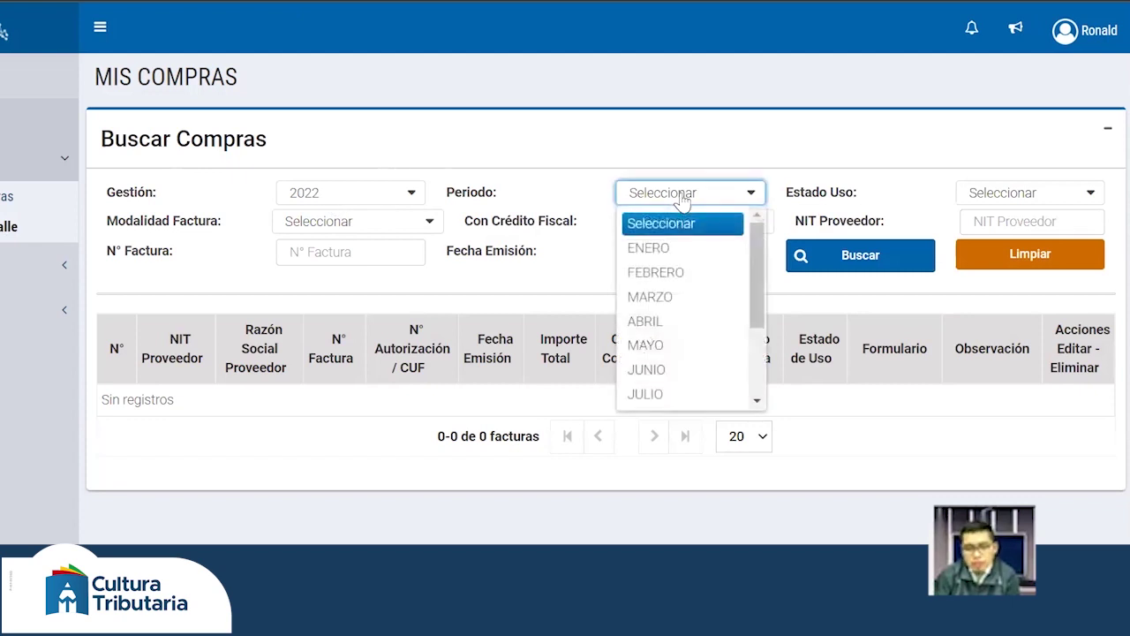
pyautogui.click(652, 274)
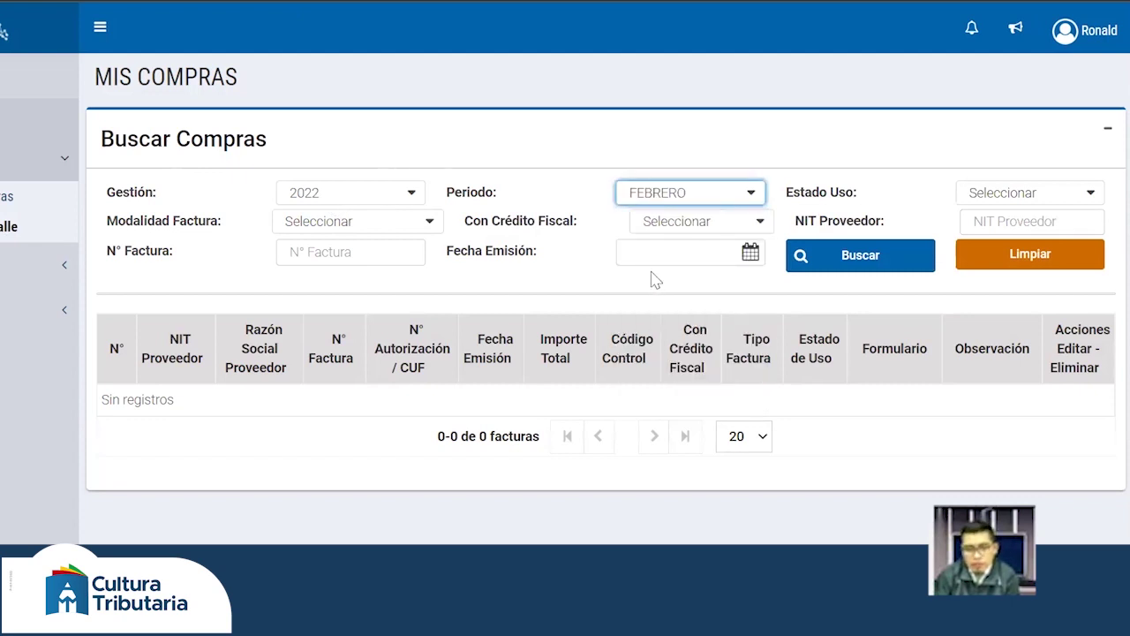
pyautogui.click(844, 264)
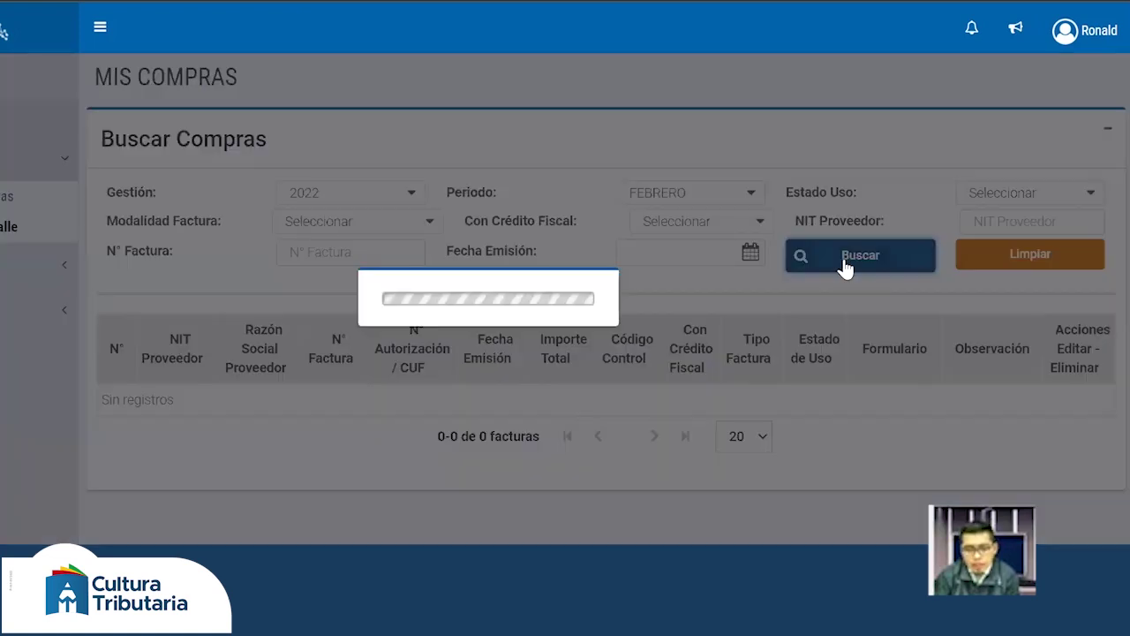
pyautogui.scroll(-1, 844, 261)
pyautogui.scroll(-1, 846, 263)
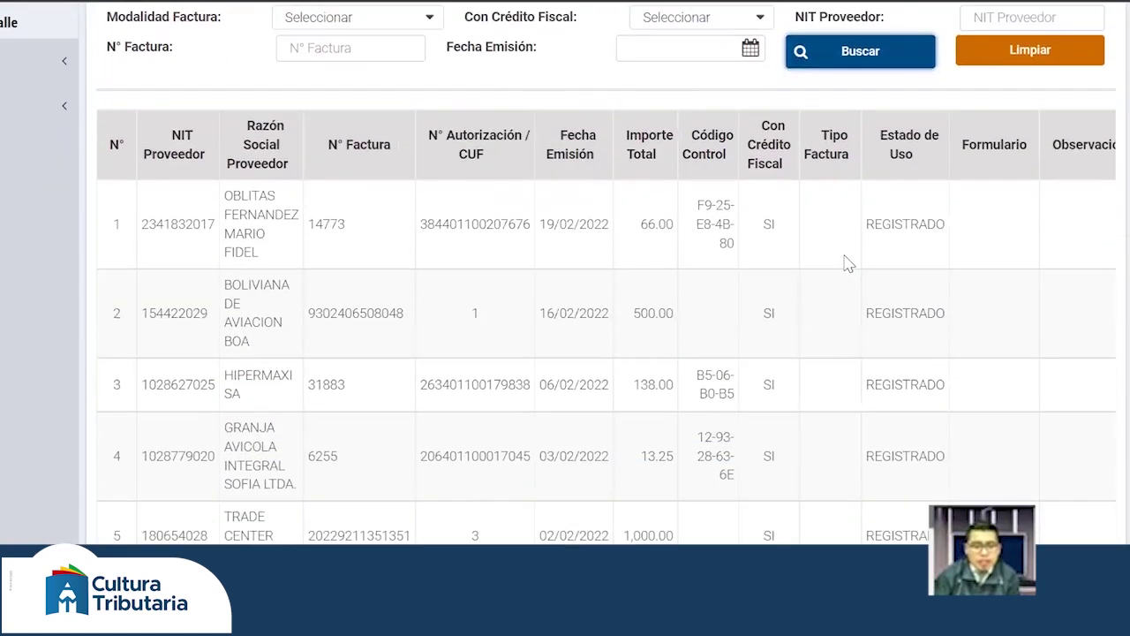
pyautogui.scroll(-1, 846, 261)
pyautogui.scroll(-1, 846, 261)
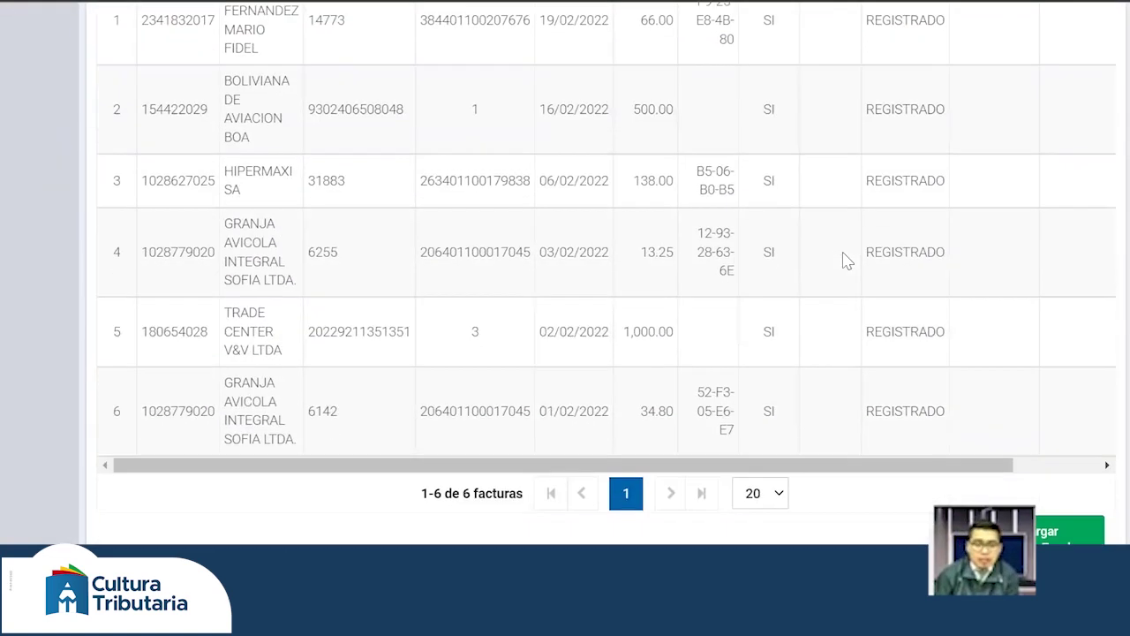
pyautogui.scroll(2, 846, 261)
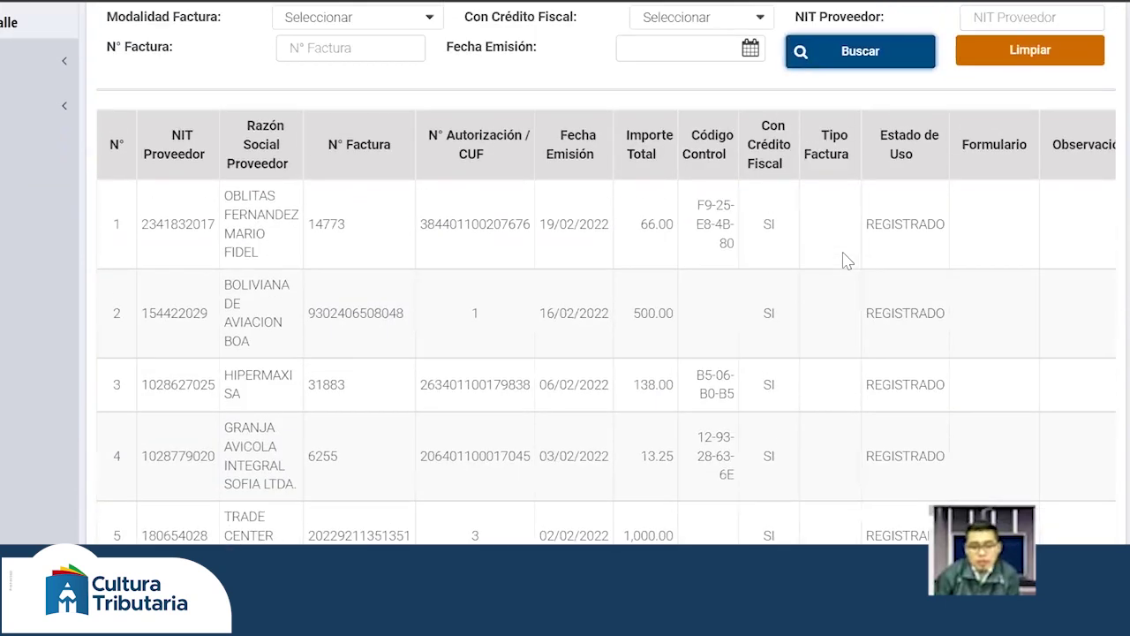
pyautogui.scroll(1, 846, 261)
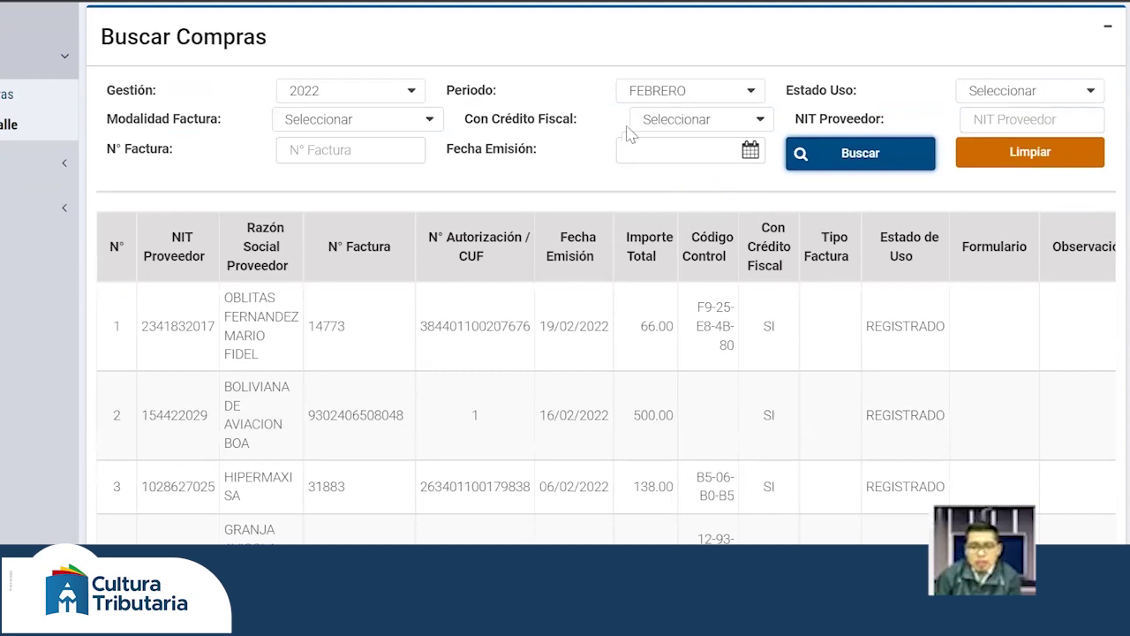
# - Search purchases for MARZO 2022, returning the single HIPERMAXI S.A. invoice of 157.20
pyautogui.click(664, 95)
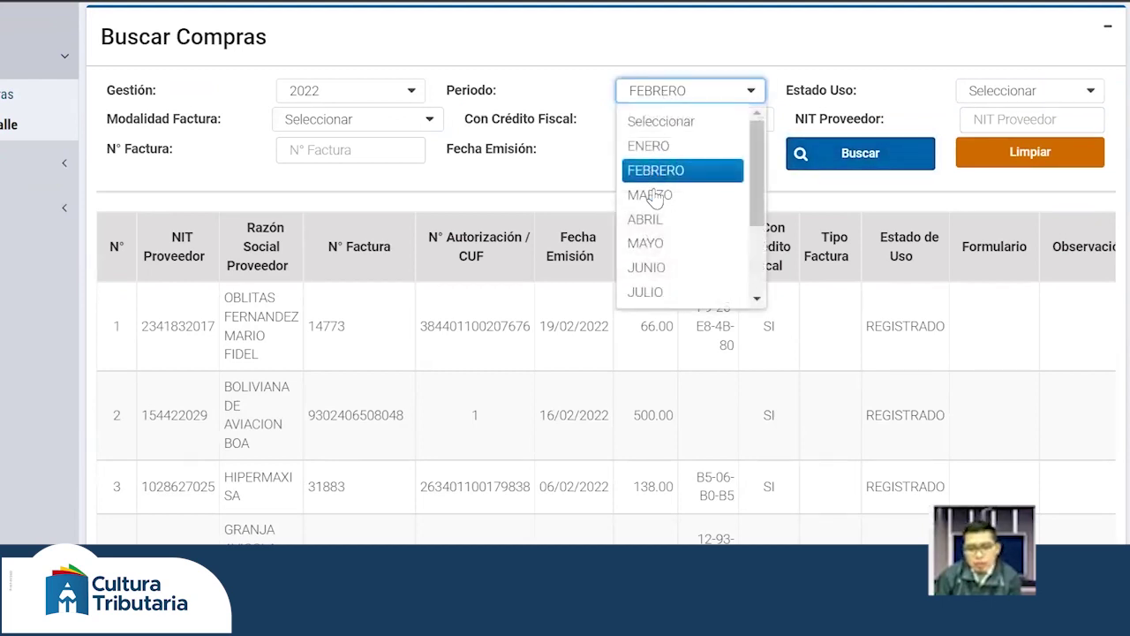
pyautogui.click(656, 197)
pyautogui.click(834, 164)
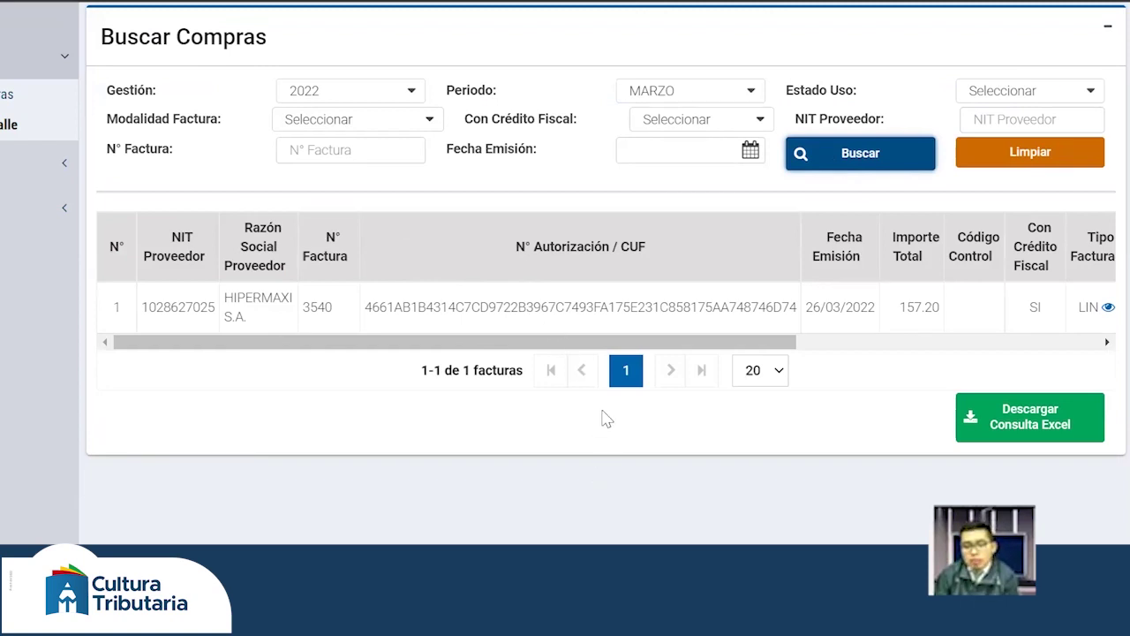
pyautogui.moveTo(671, 350); pyautogui.dragTo(681, 350)
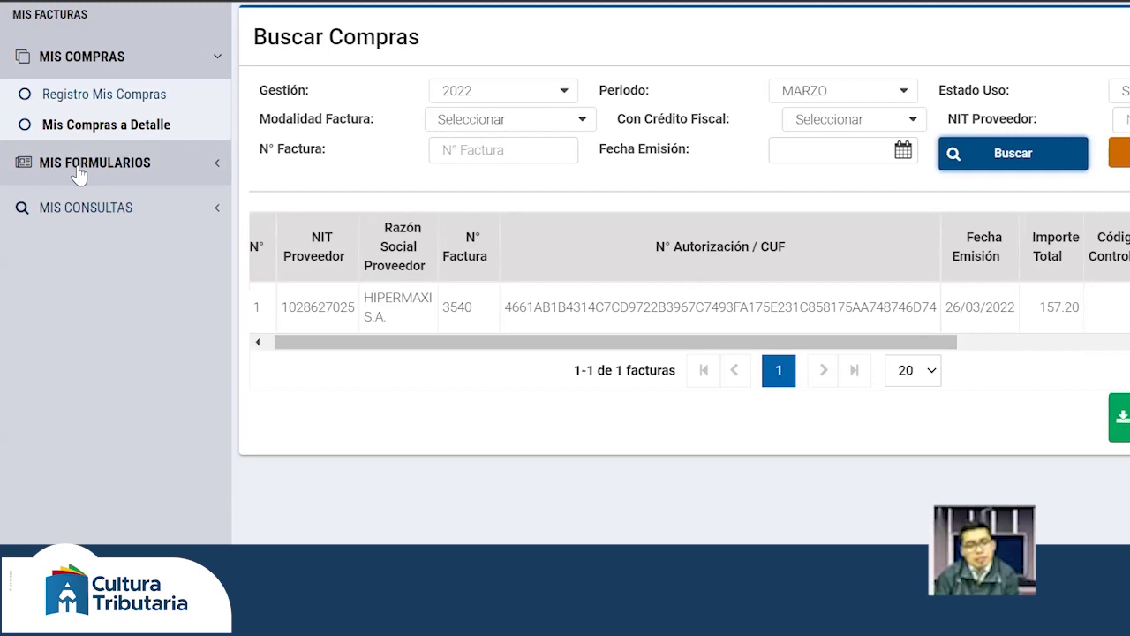
# - Open Generar Formulario 110 RC-IVA from the MIS FORMULARIOS menu
pyautogui.click(76, 175)
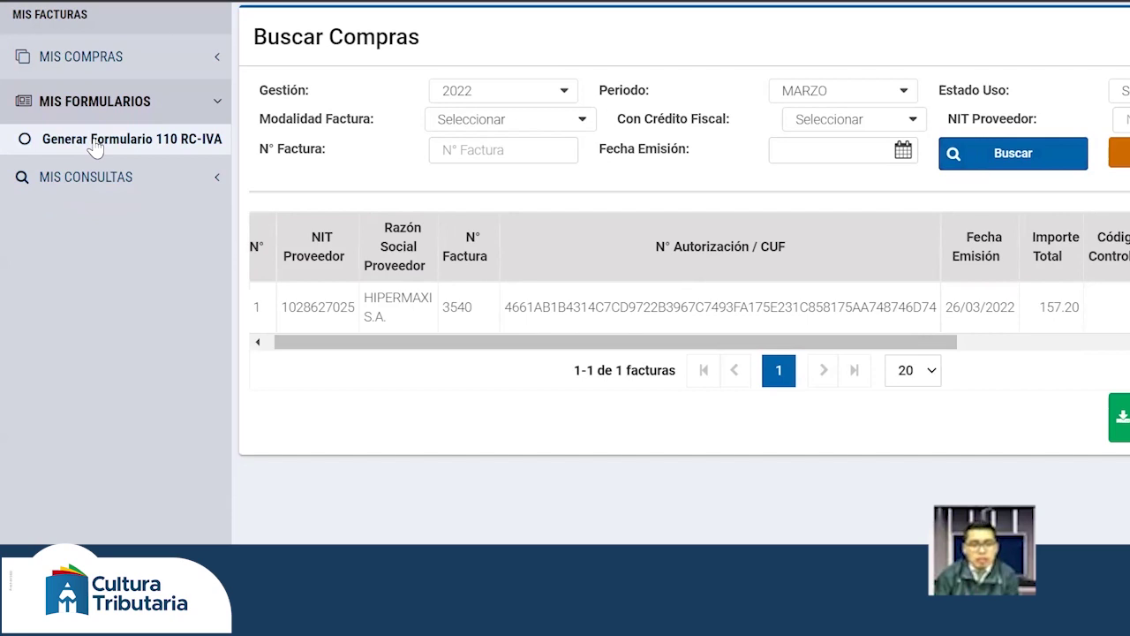
pyautogui.click(96, 146)
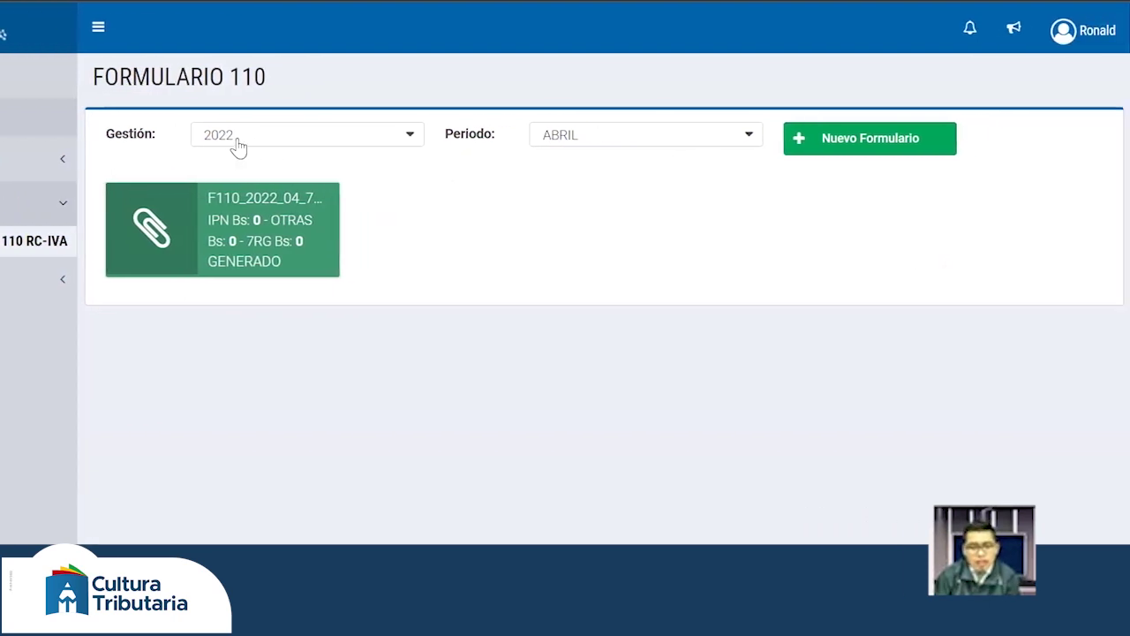
# - Start a new Formulario 110 for Gestión 2022, period ABRIL
pyautogui.click(844, 147)
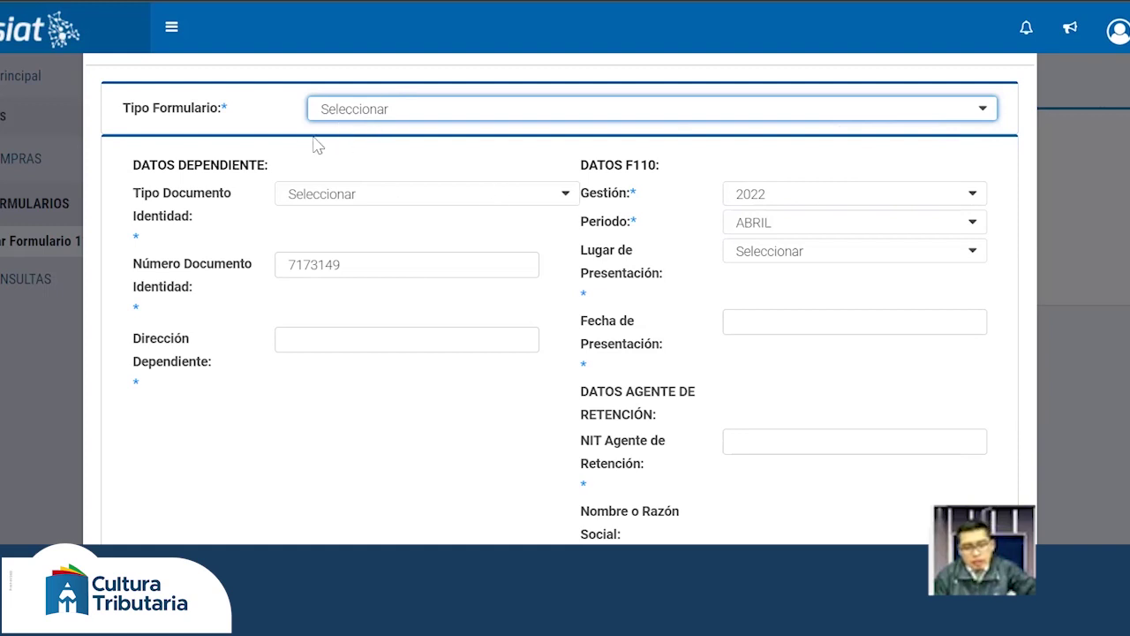
# - Set form type DEPENDIENTE and identity document type CI - CÉDULA DE IDENTIDAD
pyautogui.click(356, 110)
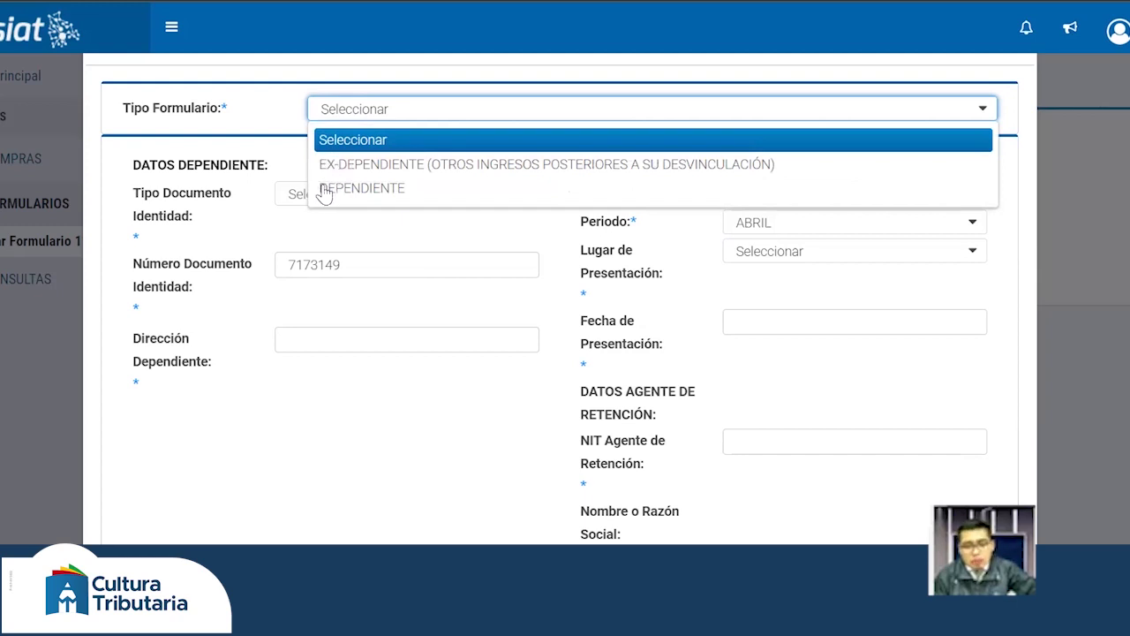
pyautogui.click(337, 189)
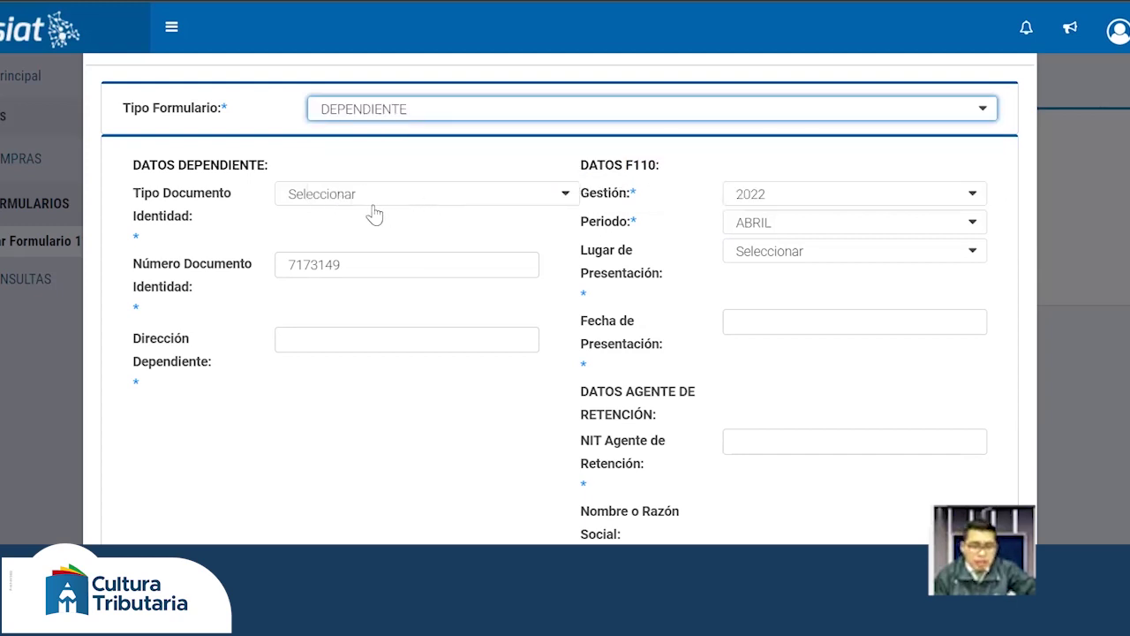
pyautogui.click(375, 202)
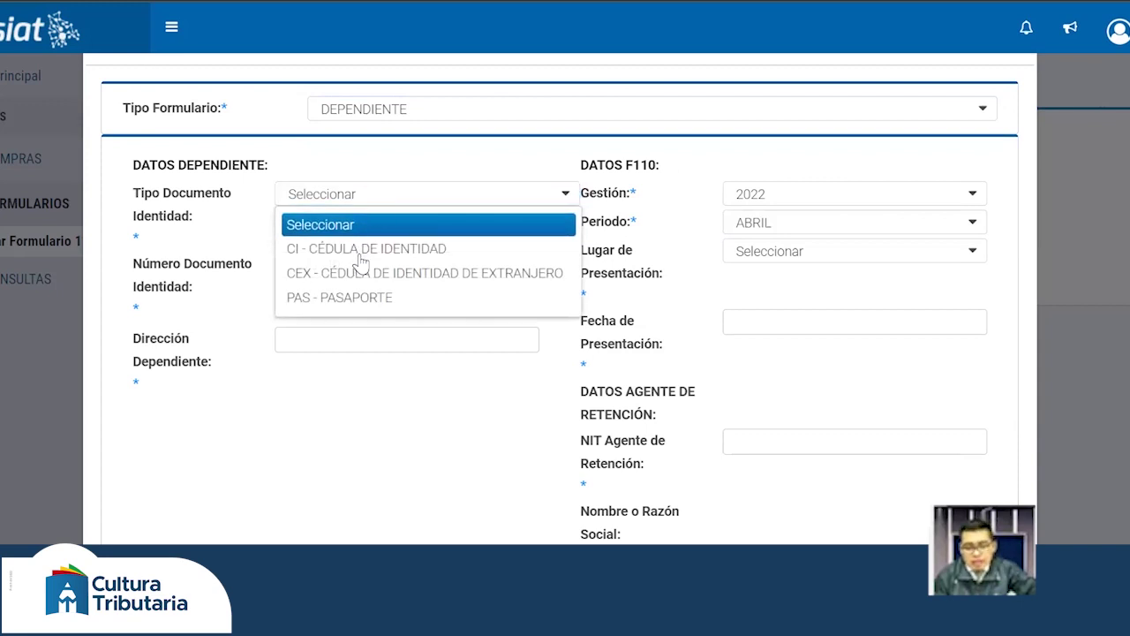
pyautogui.click(366, 248)
pyautogui.click(399, 228)
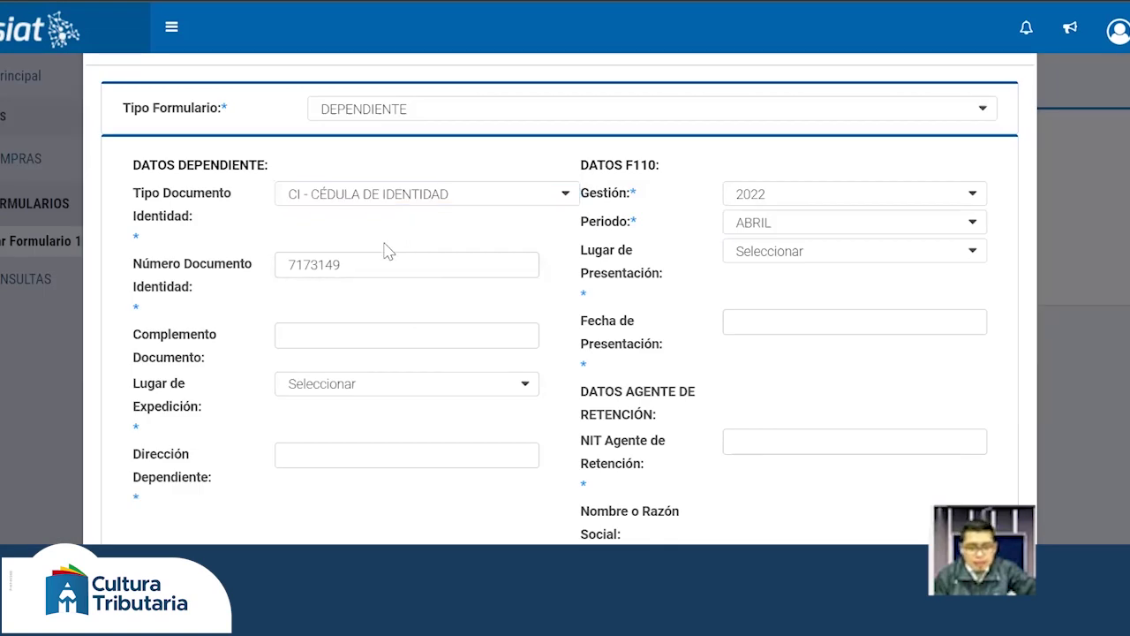
pyautogui.scroll(-1, 352, 289)
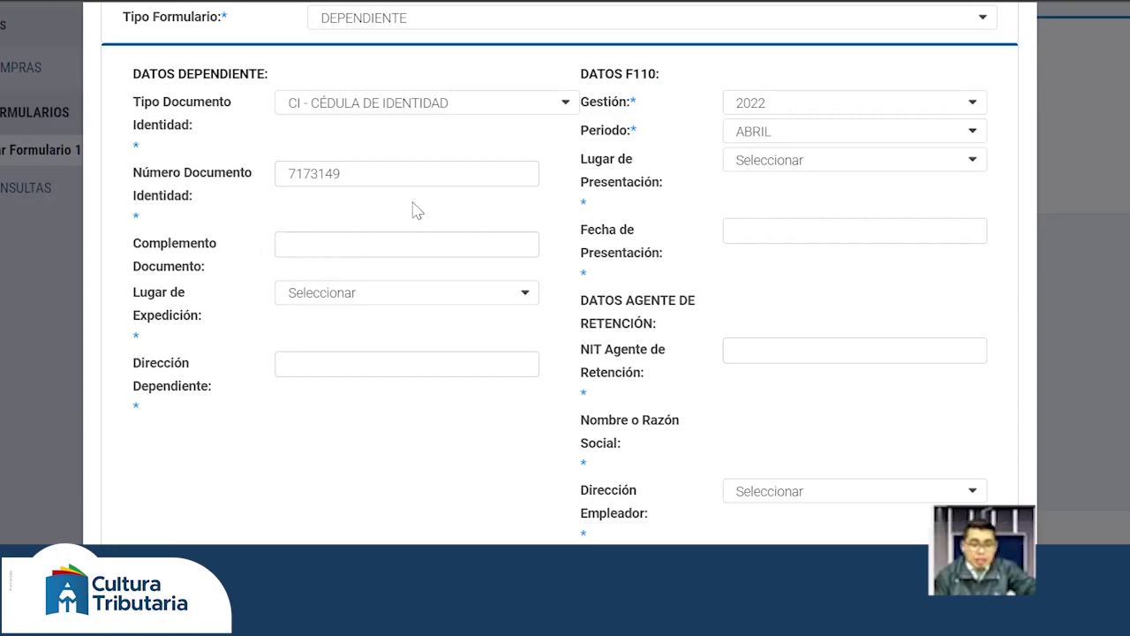
pyautogui.scroll(-1, 414, 221)
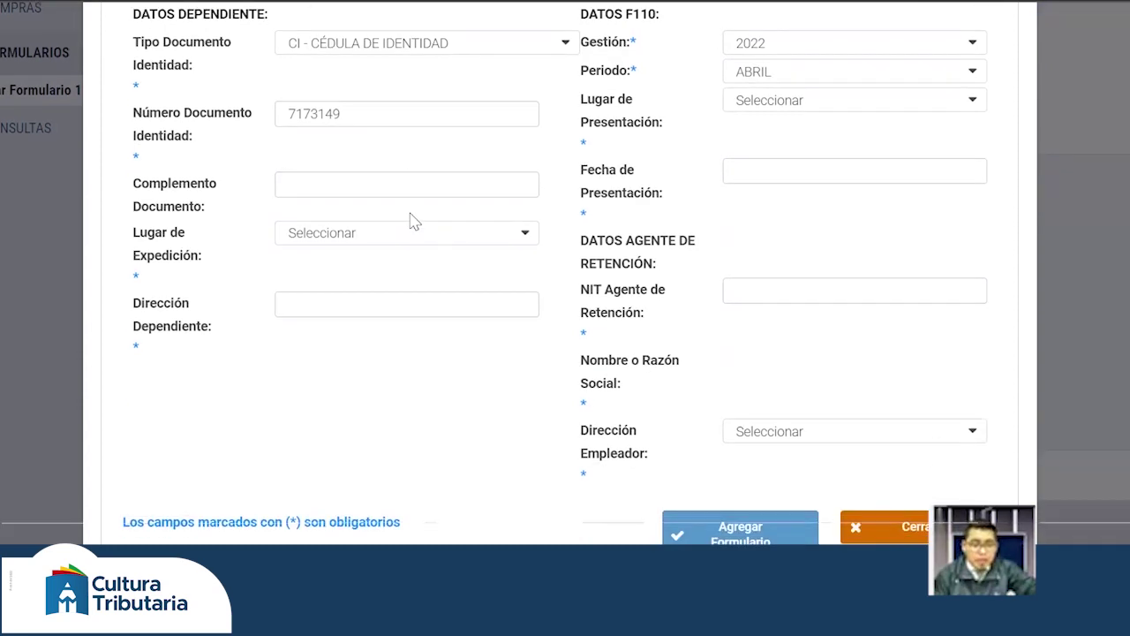
pyautogui.click(340, 238)
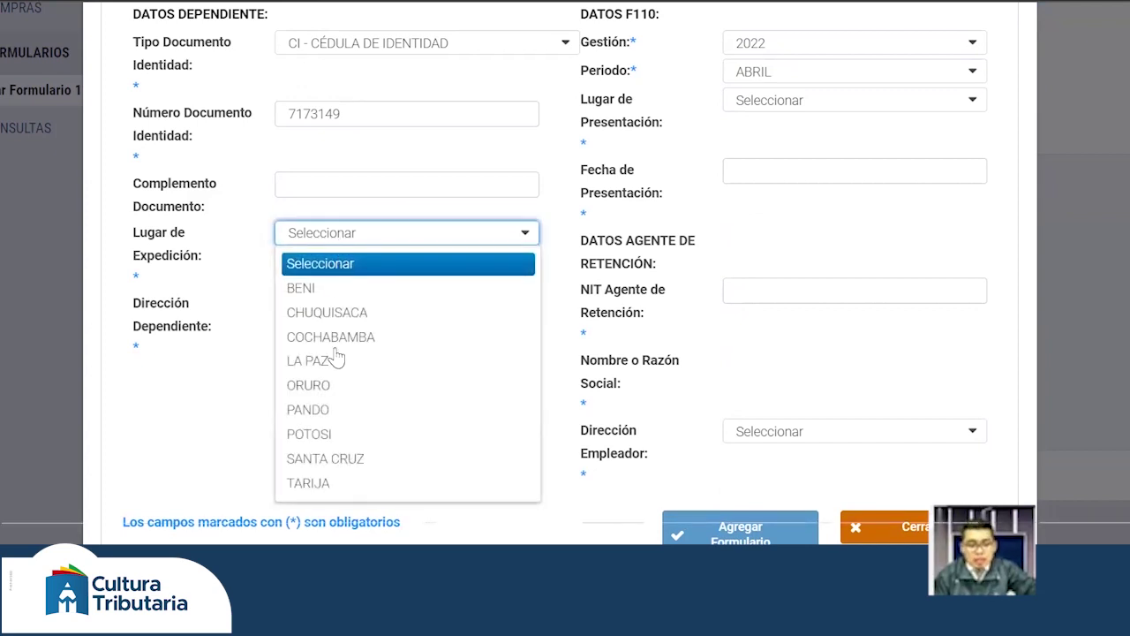
pyautogui.click(314, 491)
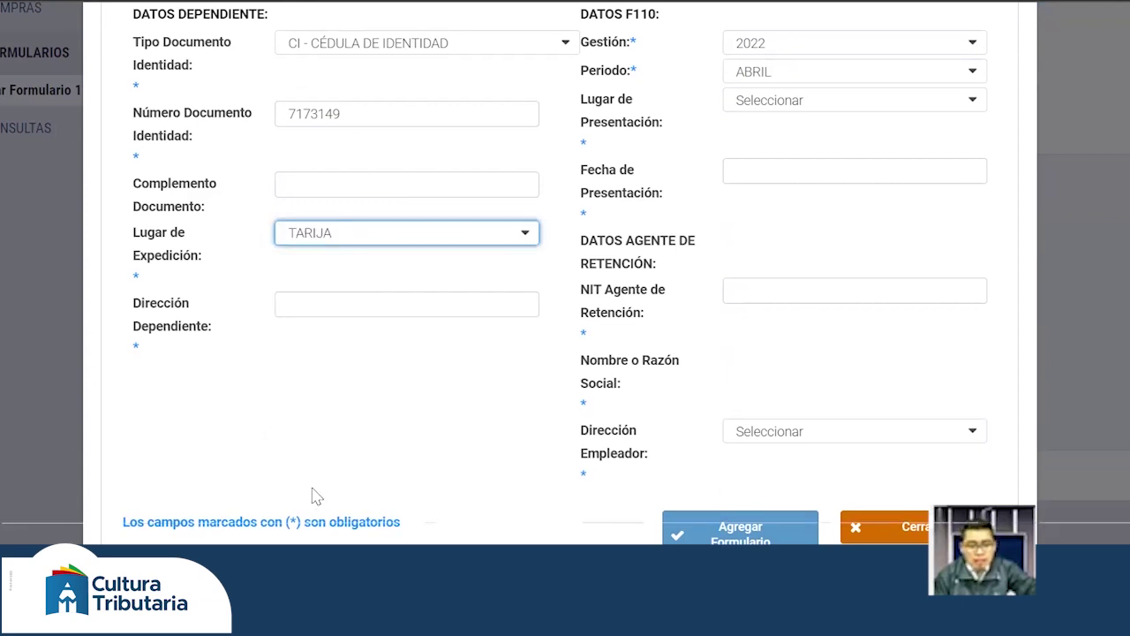
pyautogui.click(325, 311)
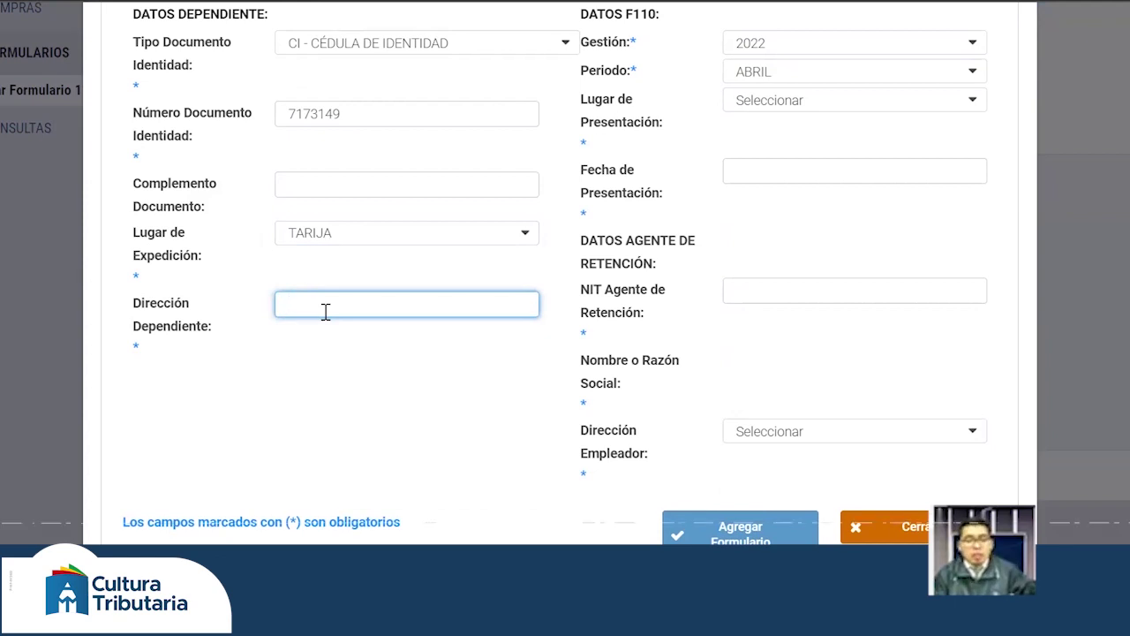
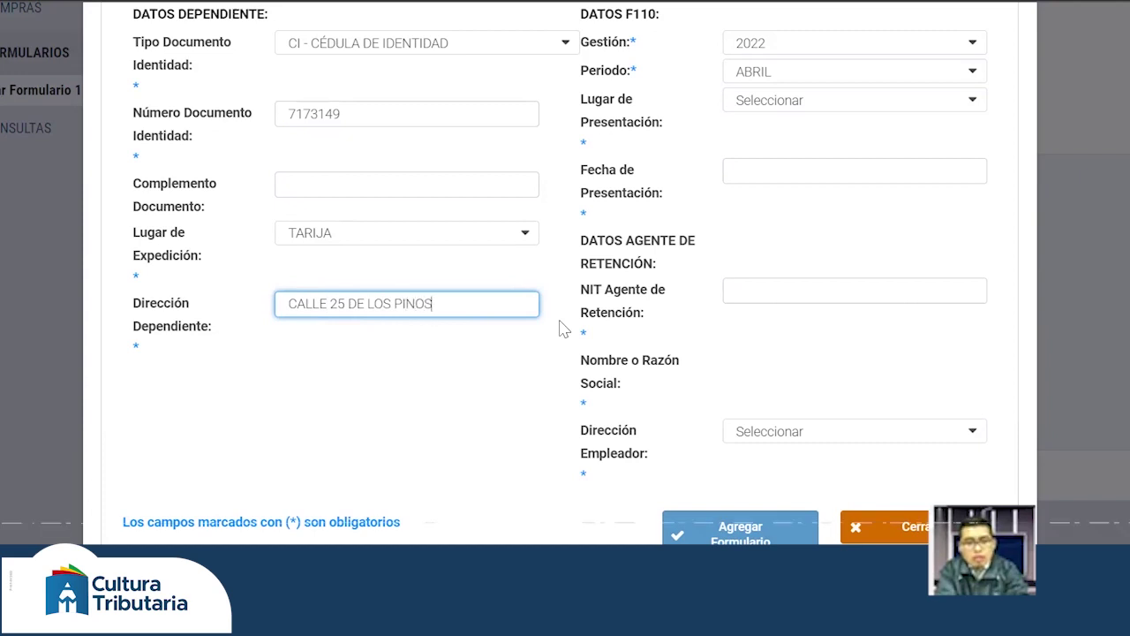
pyautogui.click(466, 356)
pyautogui.scroll(1, 702, 382)
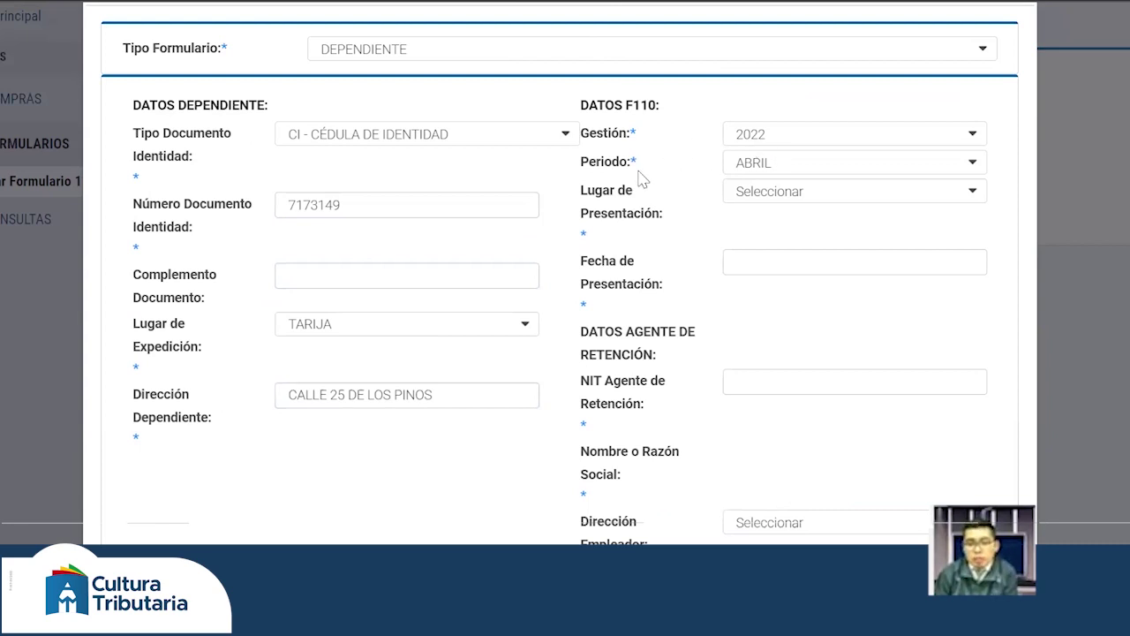
# - Set filing place LA PAZ and filing date 12/04/2022
pyautogui.click(741, 199)
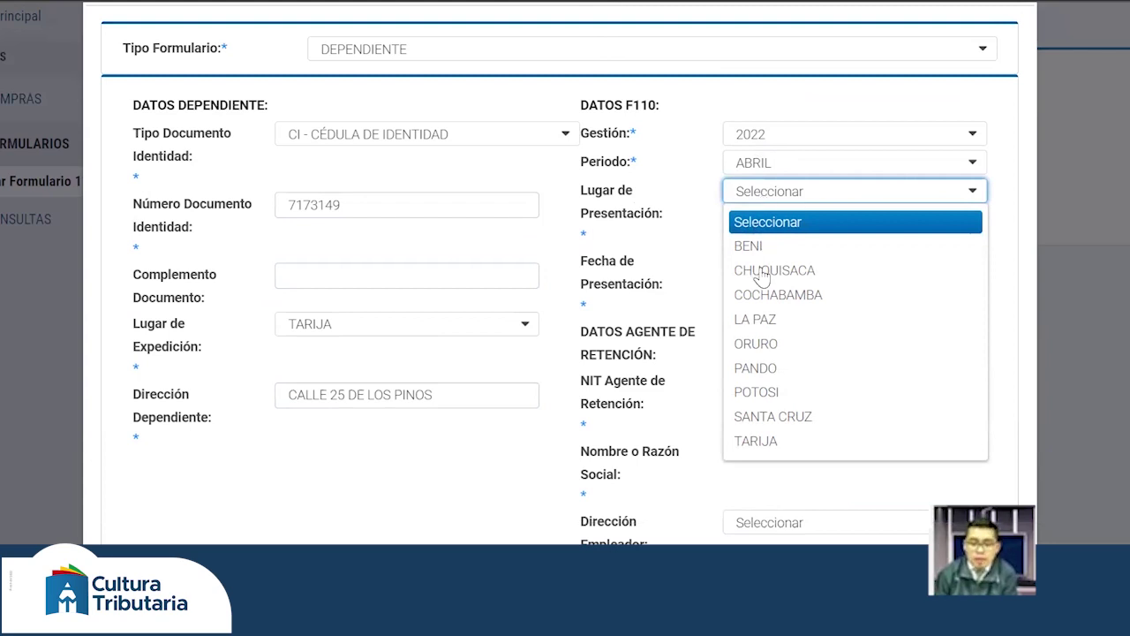
pyautogui.click(761, 320)
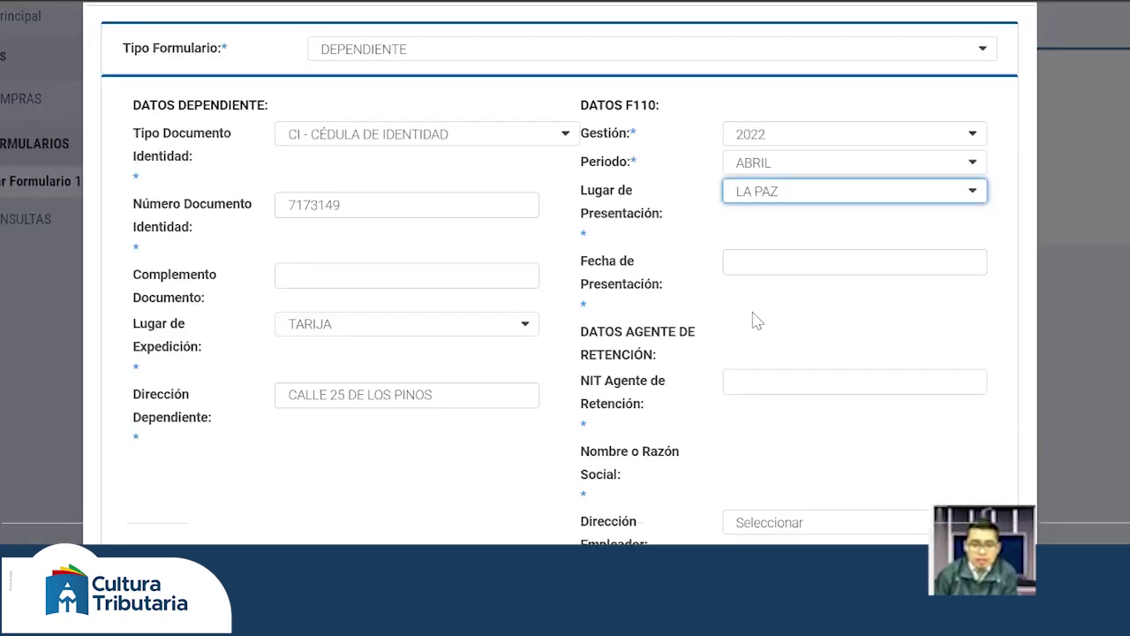
pyautogui.click(753, 262)
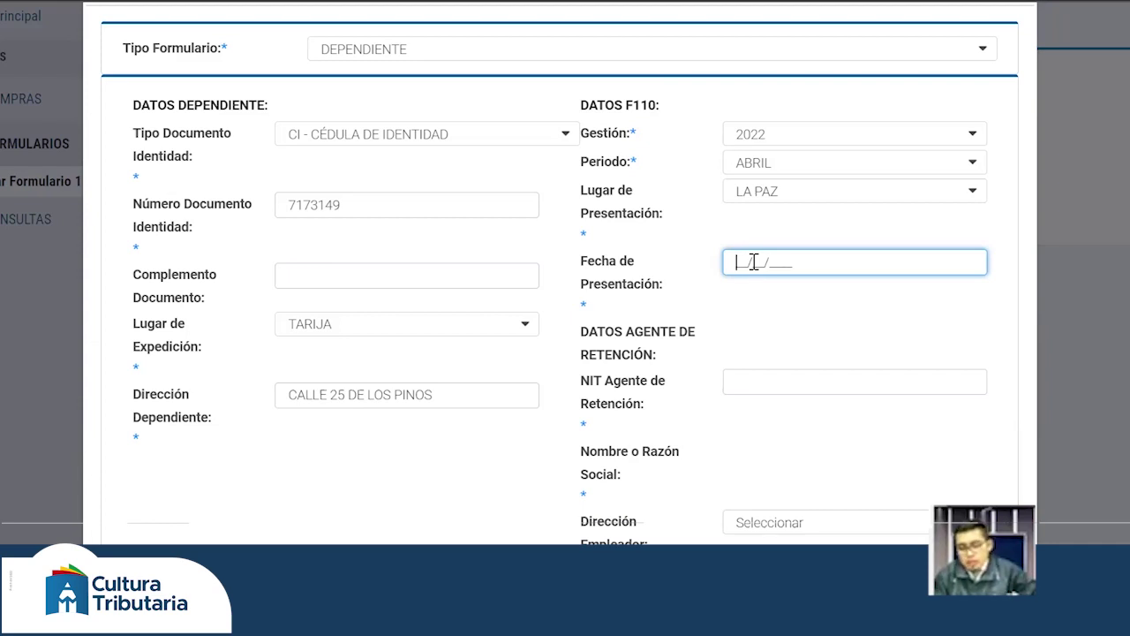
pyautogui.write('12/04/2022')
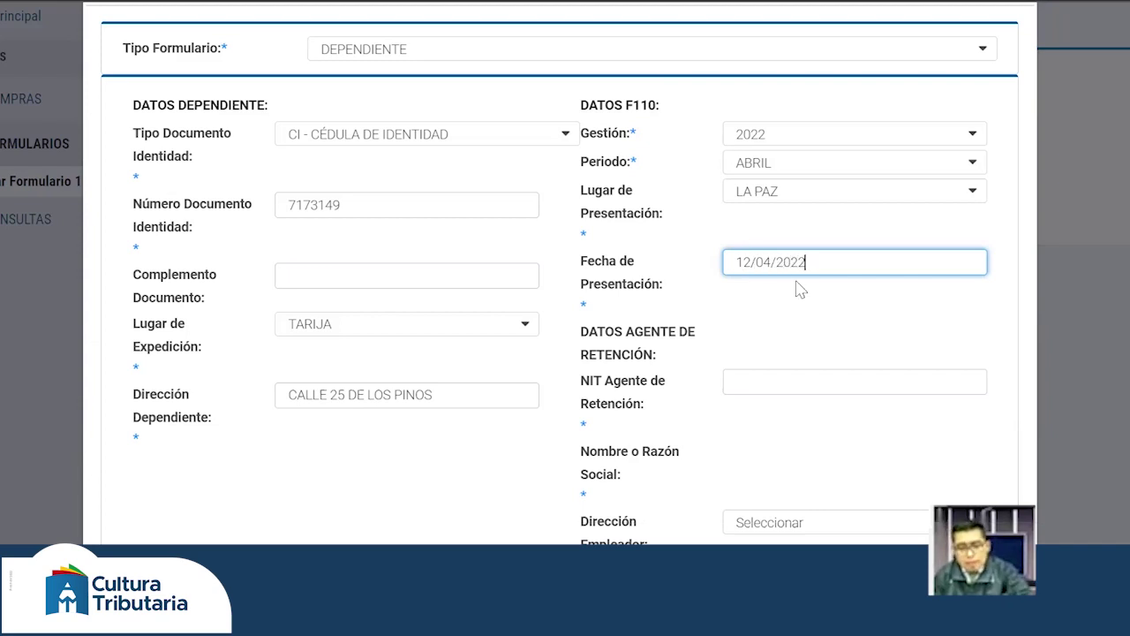
pyautogui.doubleClick(760, 316)
pyautogui.click(801, 304)
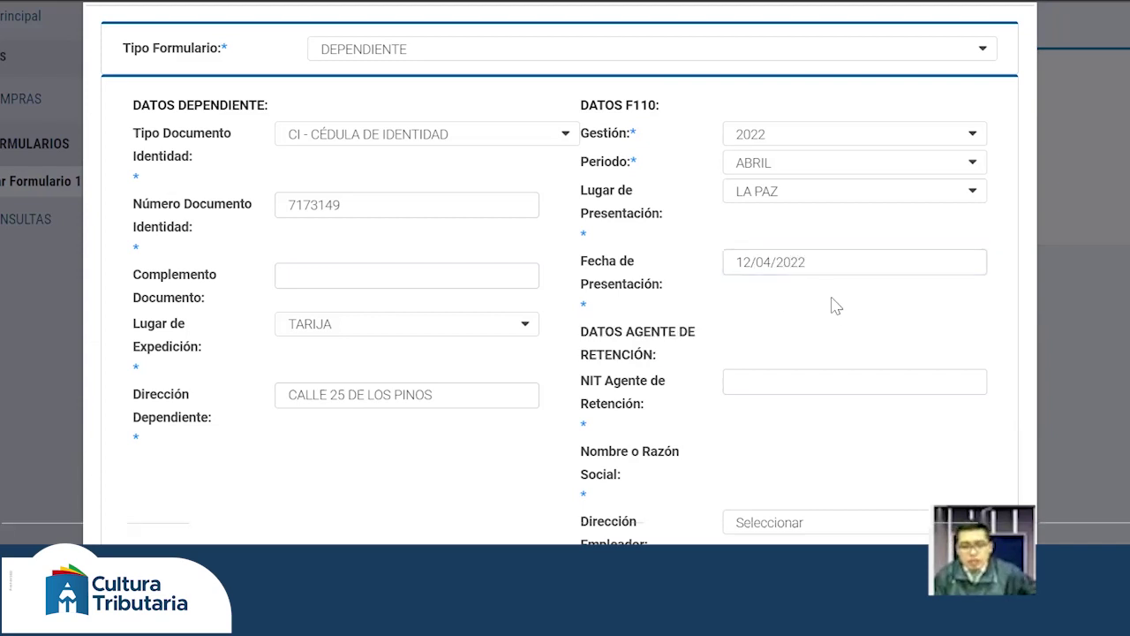
pyautogui.scroll(-1, 836, 305)
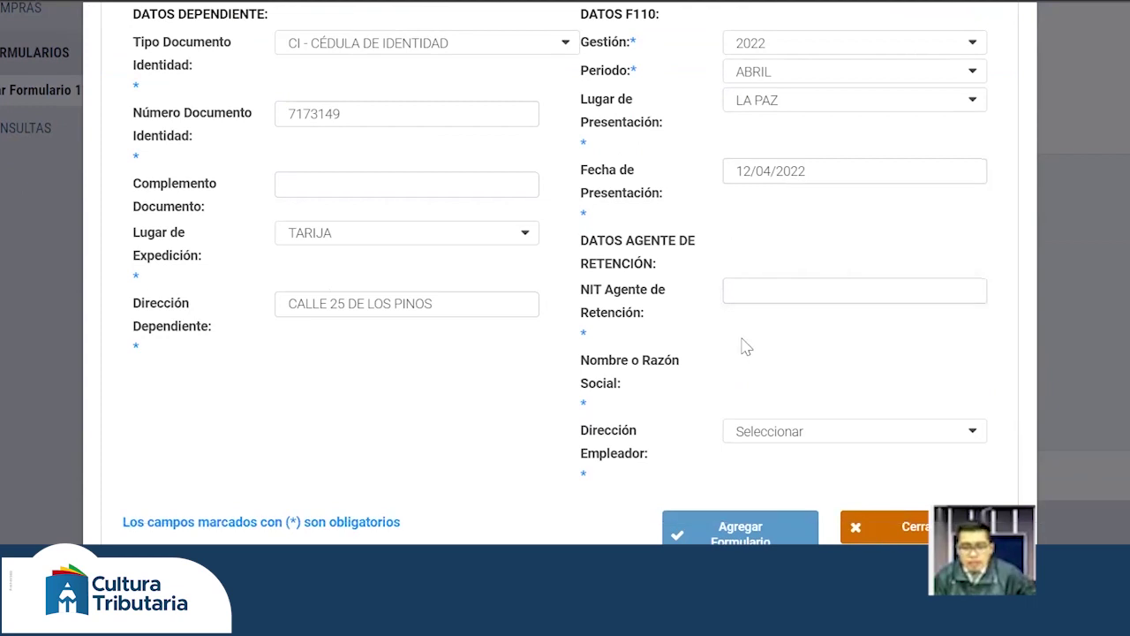
# - Enter the withholding agent's NIT so its name loads as SERVICIO DE IMPUESTOS NACIONALES
pyautogui.click(765, 283)
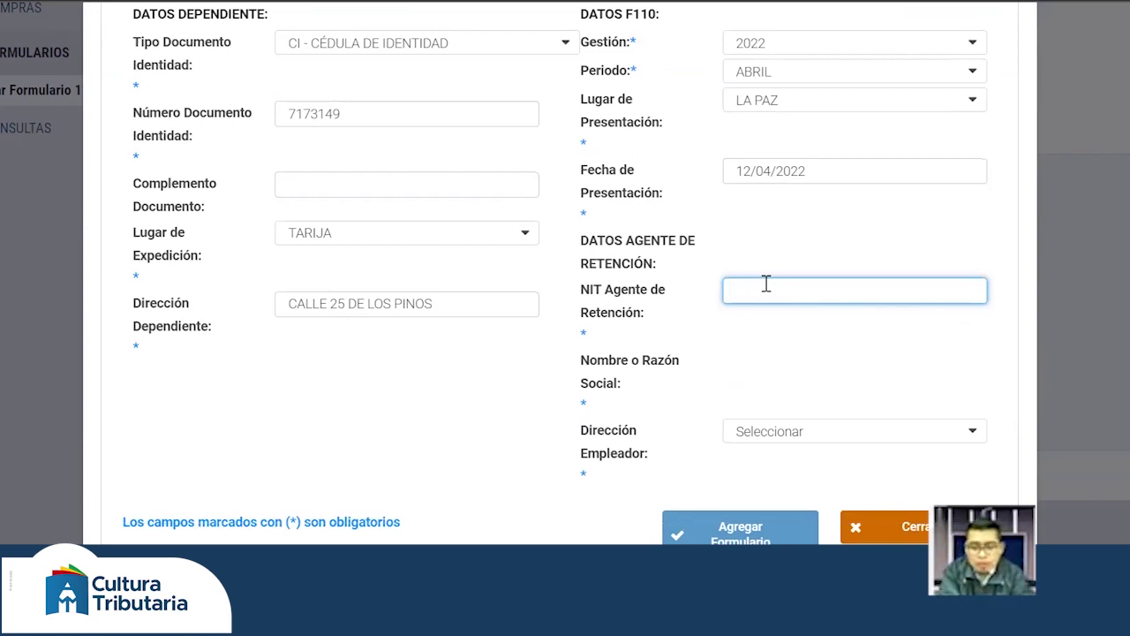
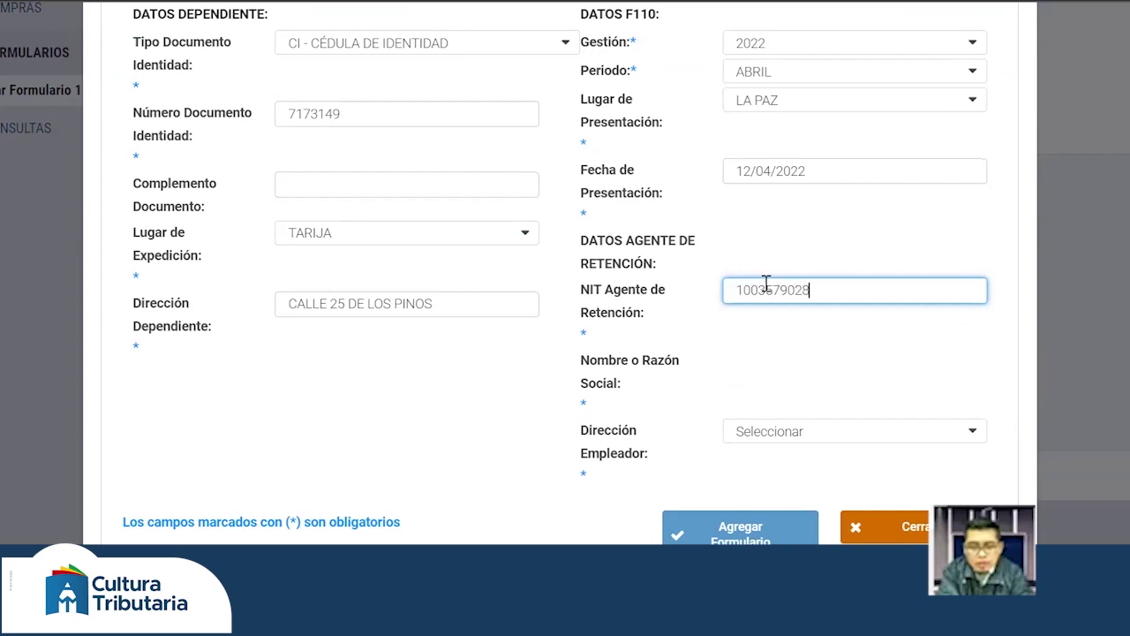
pyautogui.click(783, 357)
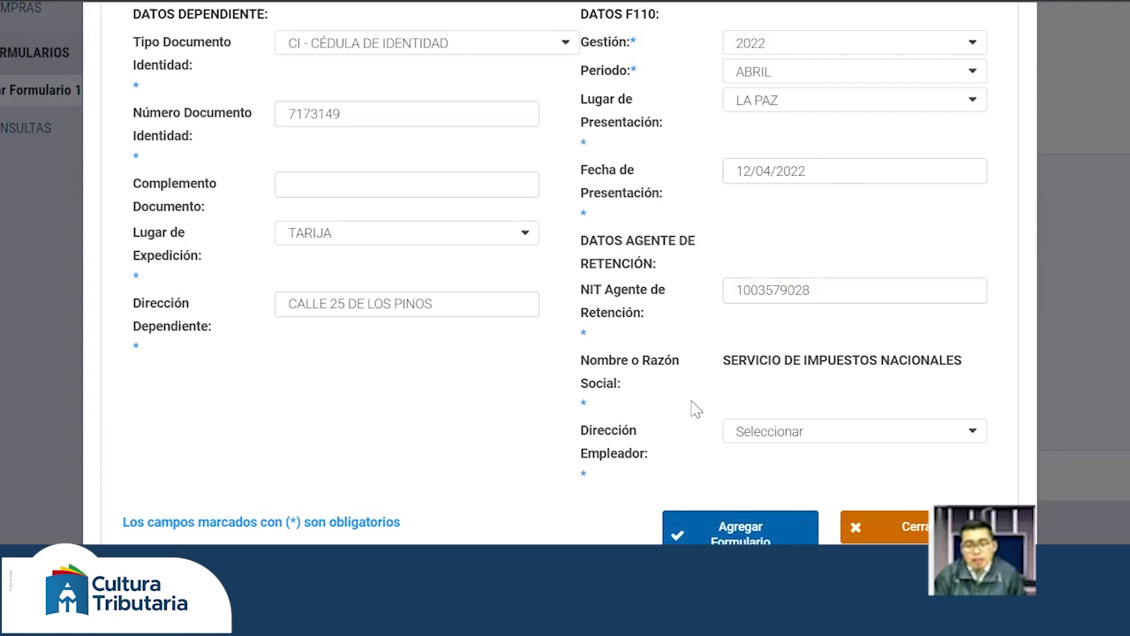
# - Choose employer address 0 - AVENIDA JOSE AGUIRRE
pyautogui.click(782, 433)
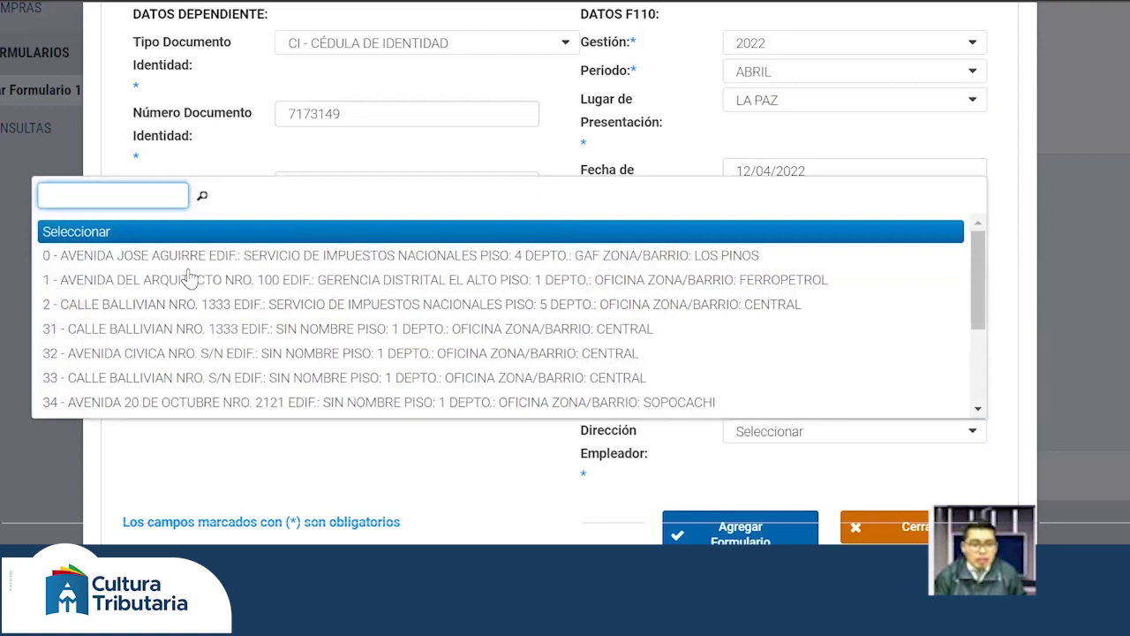
pyautogui.scroll(-2, 189, 278)
pyautogui.scroll(-1, 189, 278)
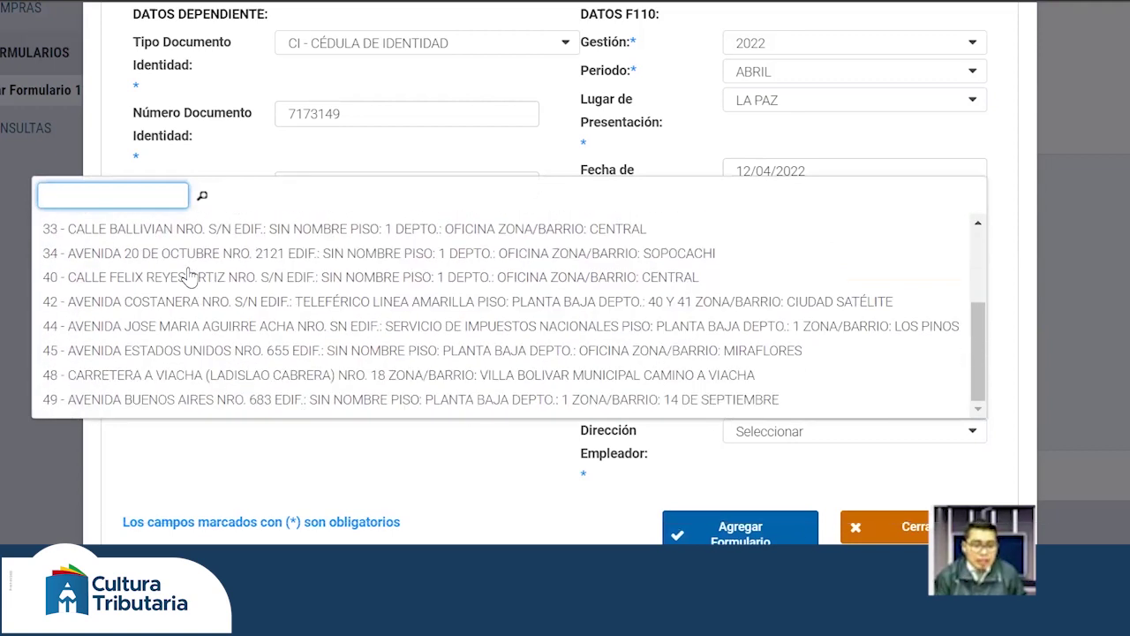
pyautogui.scroll(3, 189, 265)
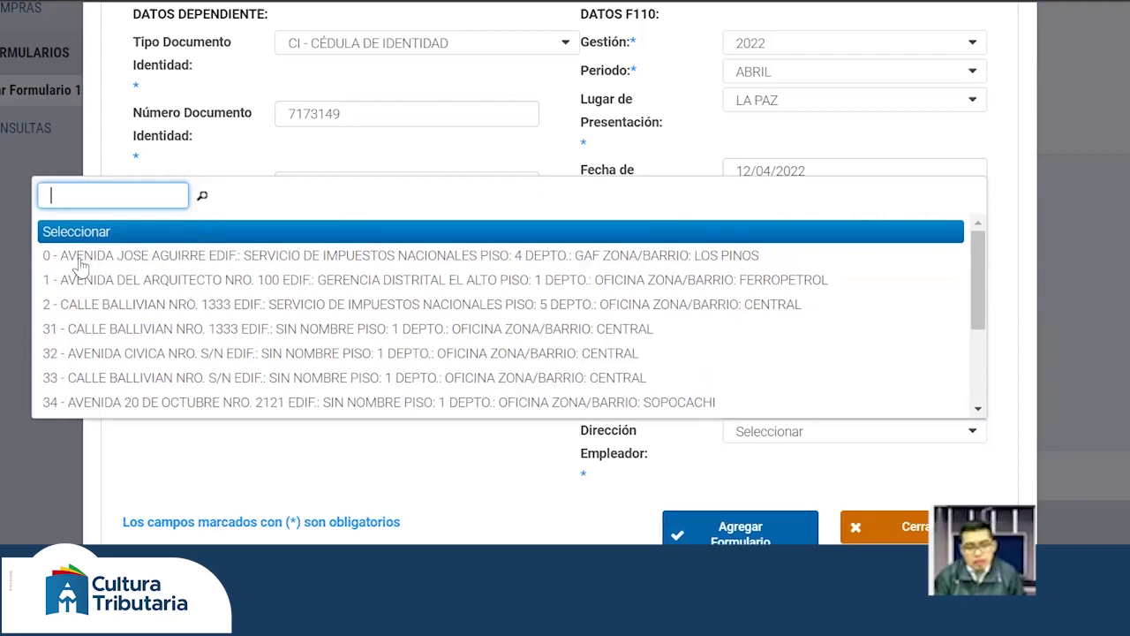
pyautogui.click(80, 256)
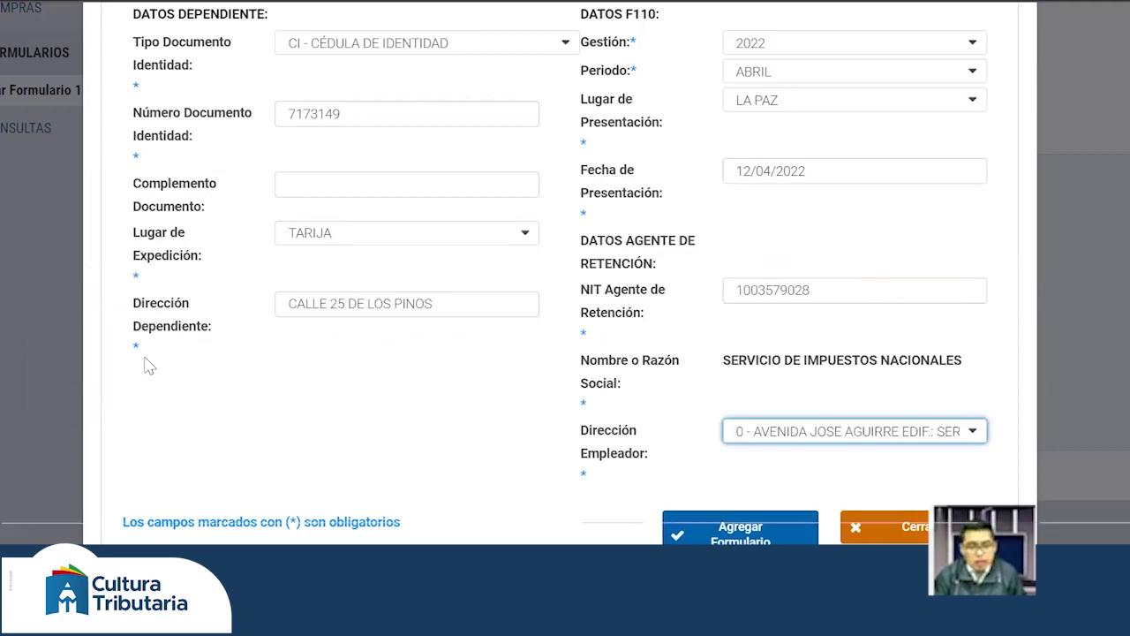
# - Submit the form, receive the duplicate-record warning, and close back to the list
pyautogui.click(740, 500)
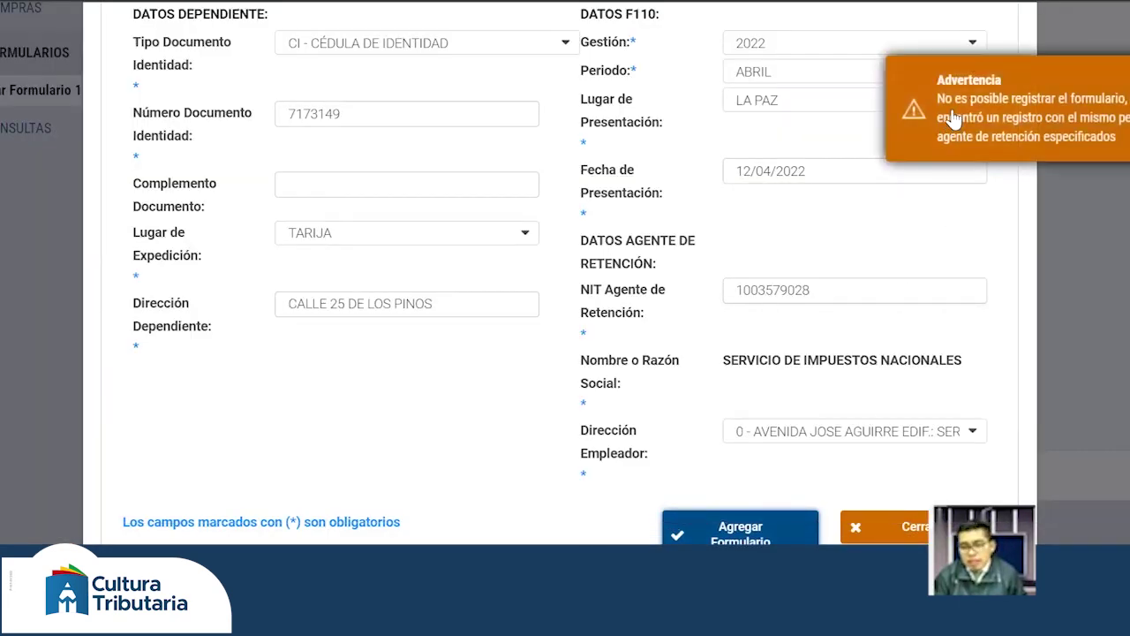
pyautogui.click(883, 527)
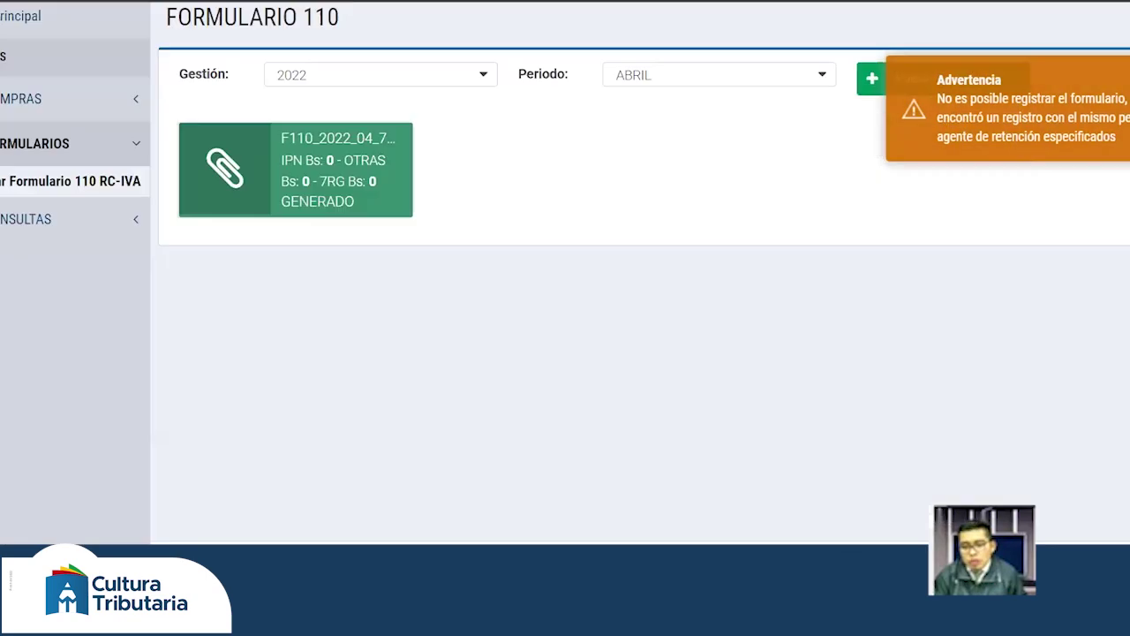
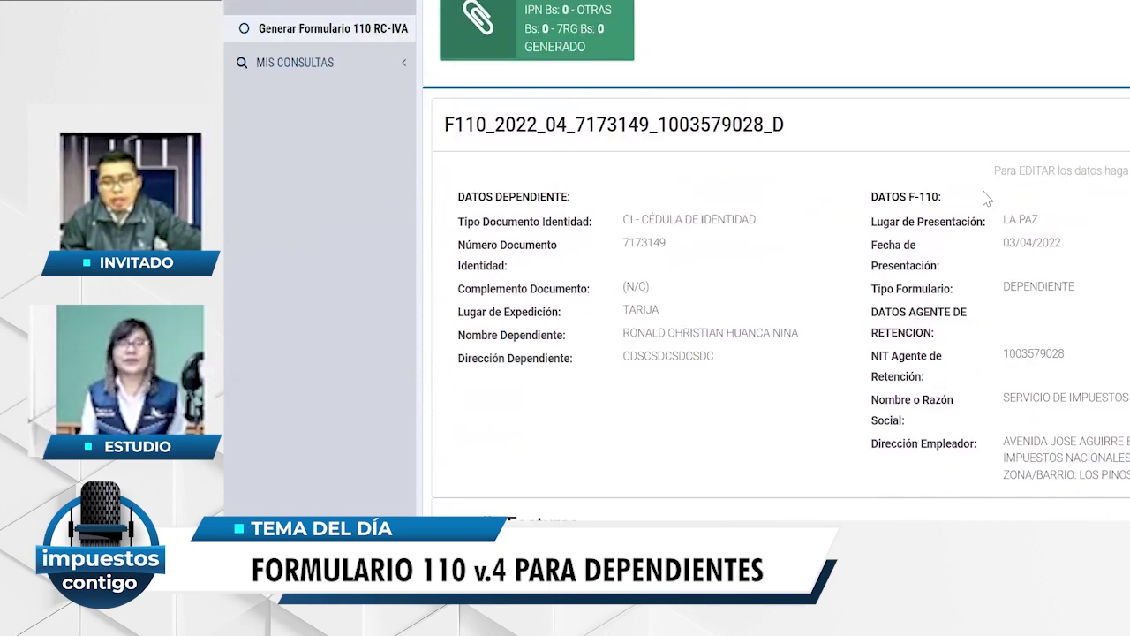
# - Scroll the April 2022 F110 down to the empty Detalle Facturas and zeroed Detalles de Totales
pyautogui.scroll(-1, 982, 196)
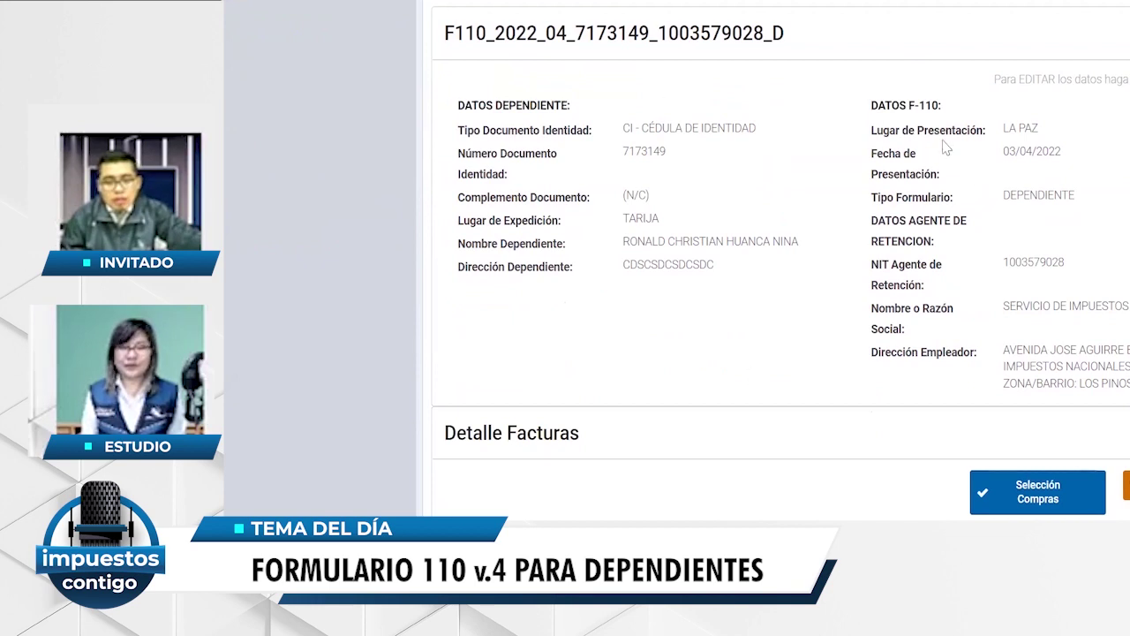
pyautogui.scroll(-3, 945, 147)
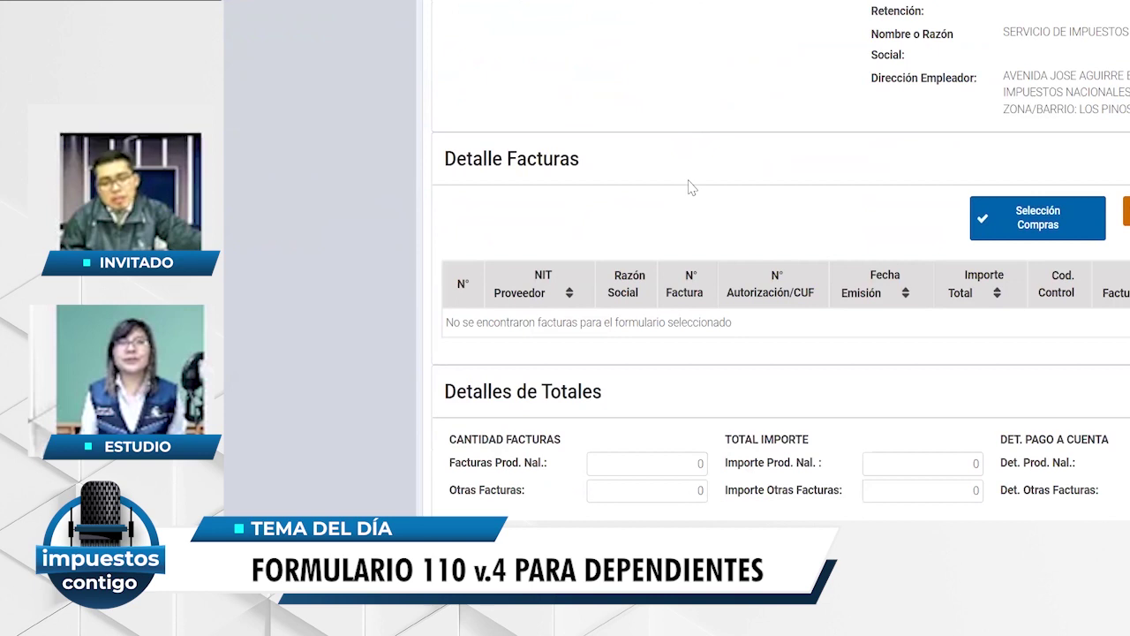
# - After the session expires, return to Inicio and open Mis Compras > Mis Compras a Detalle
pyautogui.click(1009, 228)
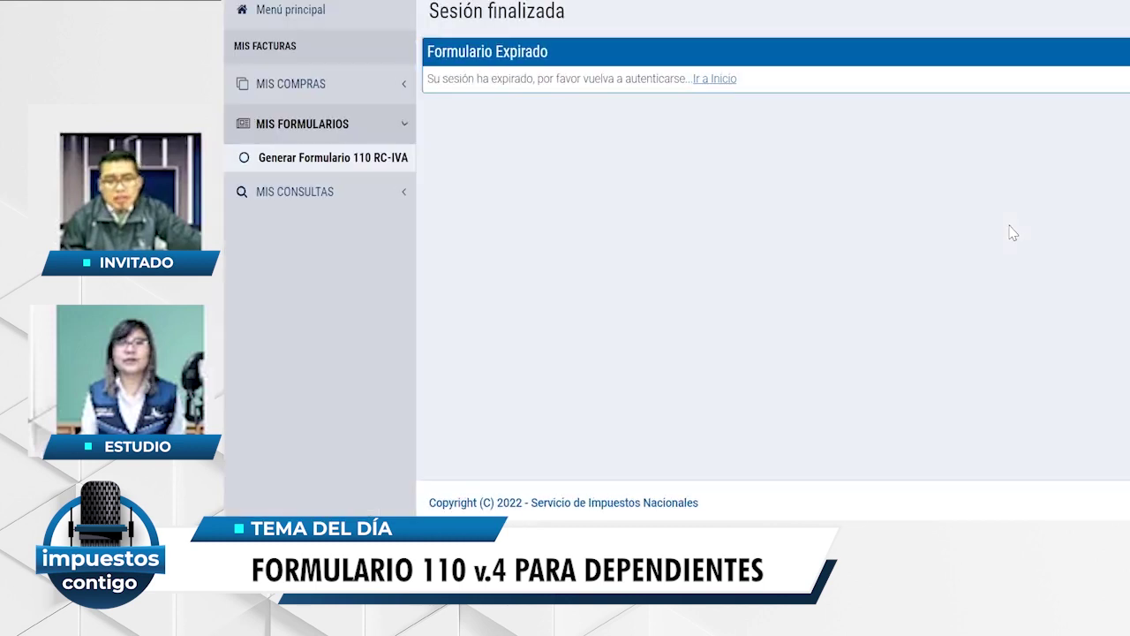
pyautogui.click(717, 81)
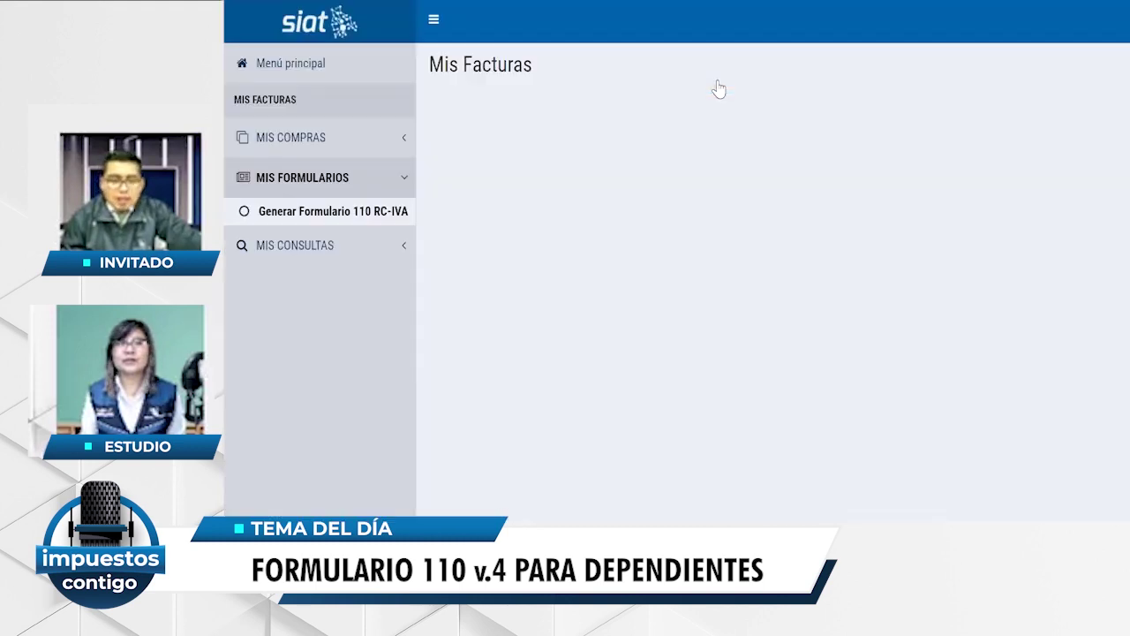
pyautogui.click(309, 146)
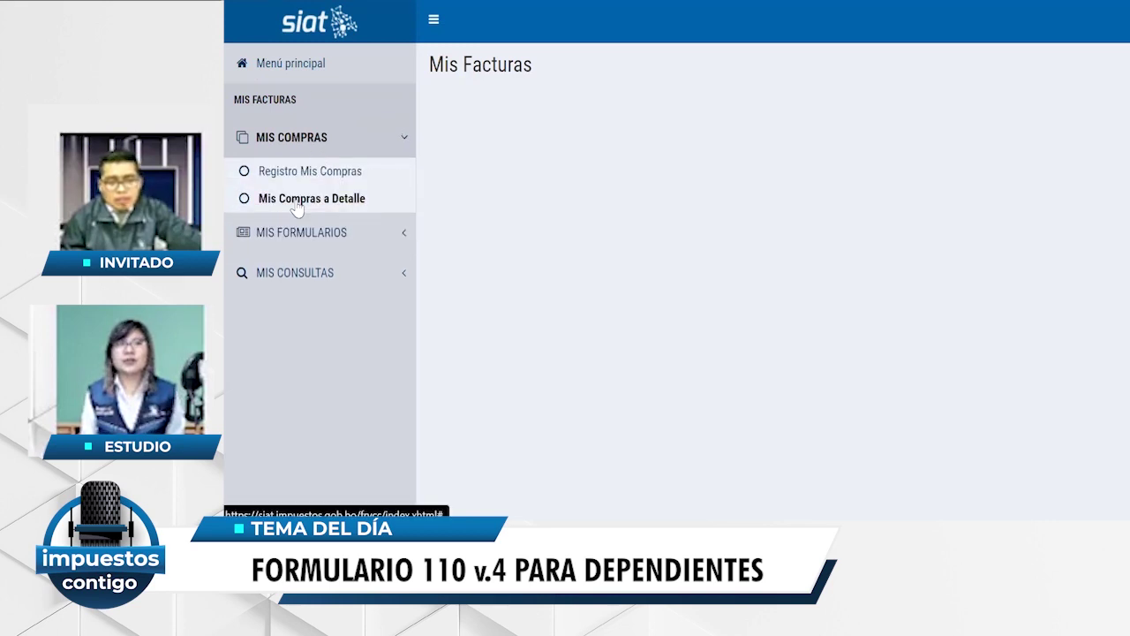
pyautogui.click(297, 203)
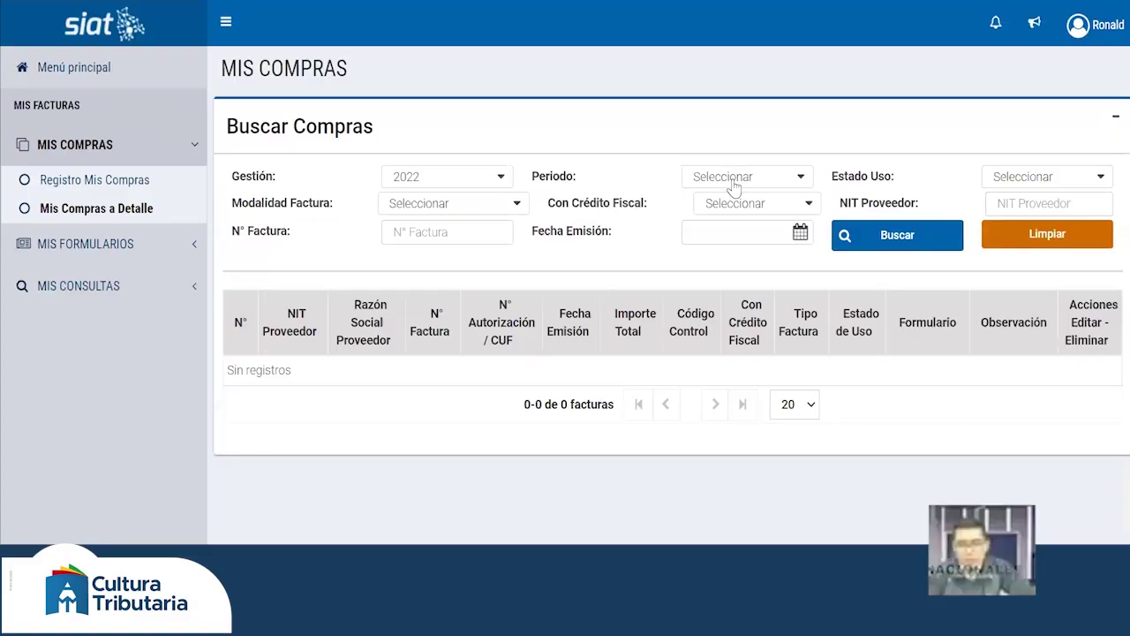
# - Search purchases for period FEBRERO 2022 and review the listed REGISTRADO invoices
pyautogui.click(732, 180)
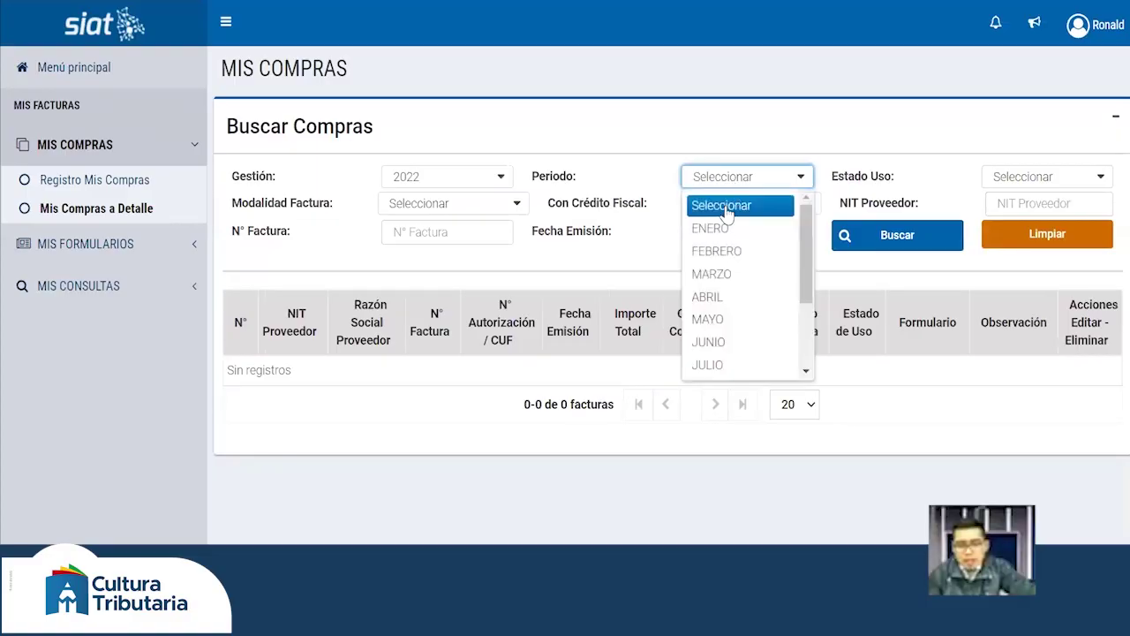
pyautogui.click(717, 255)
pyautogui.click(895, 235)
pyautogui.scroll(-1, 896, 243)
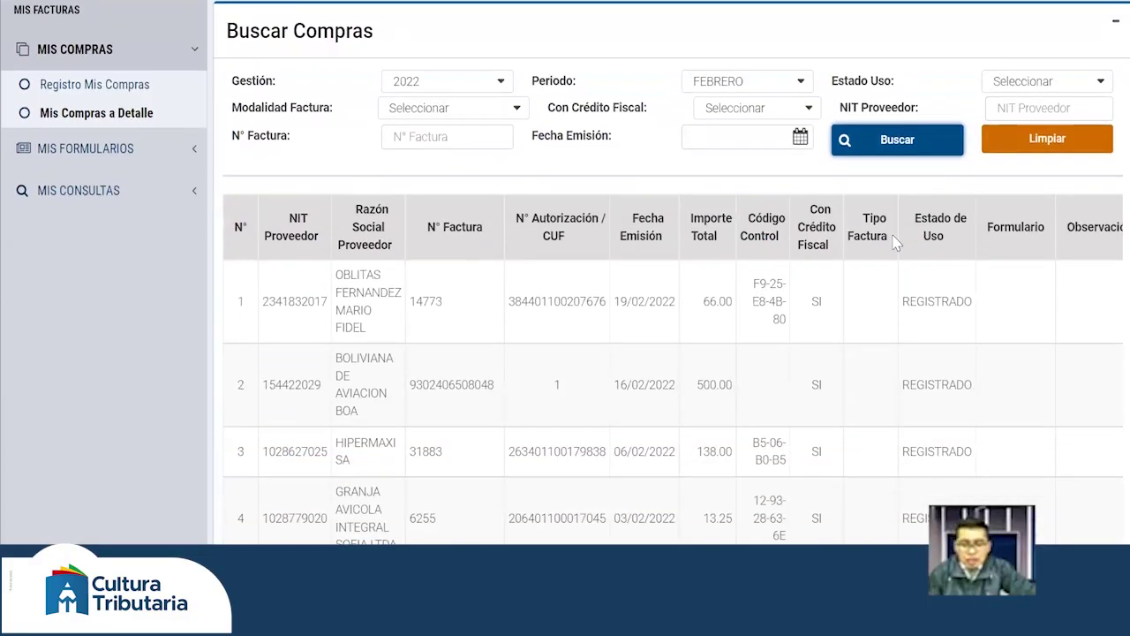
pyautogui.scroll(-5, 777, 314)
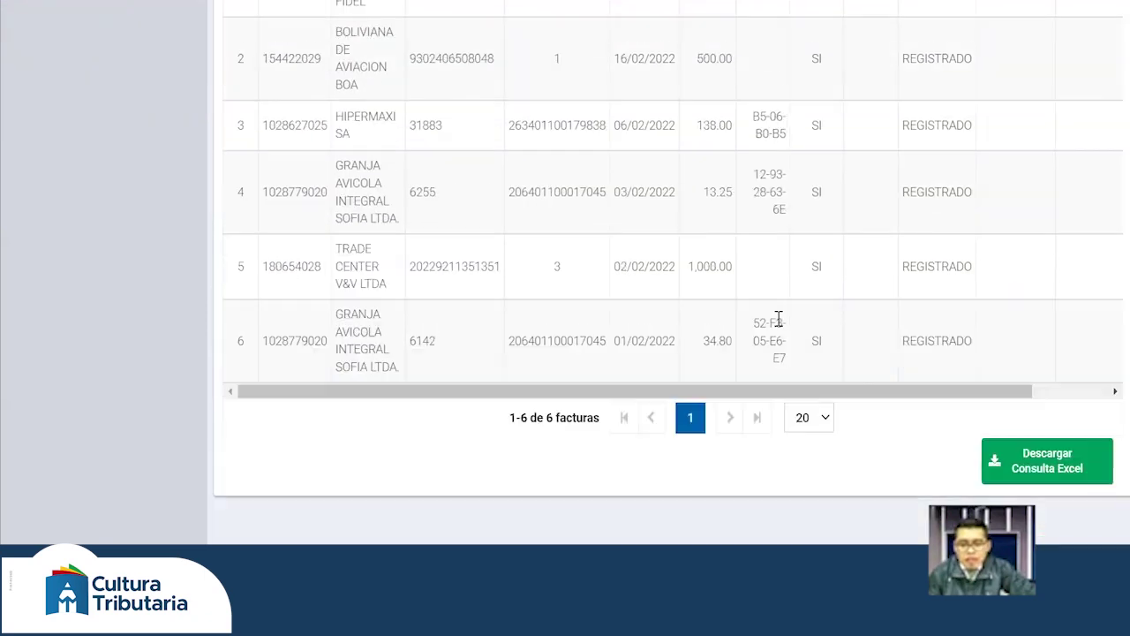
pyautogui.scroll(1, 780, 302)
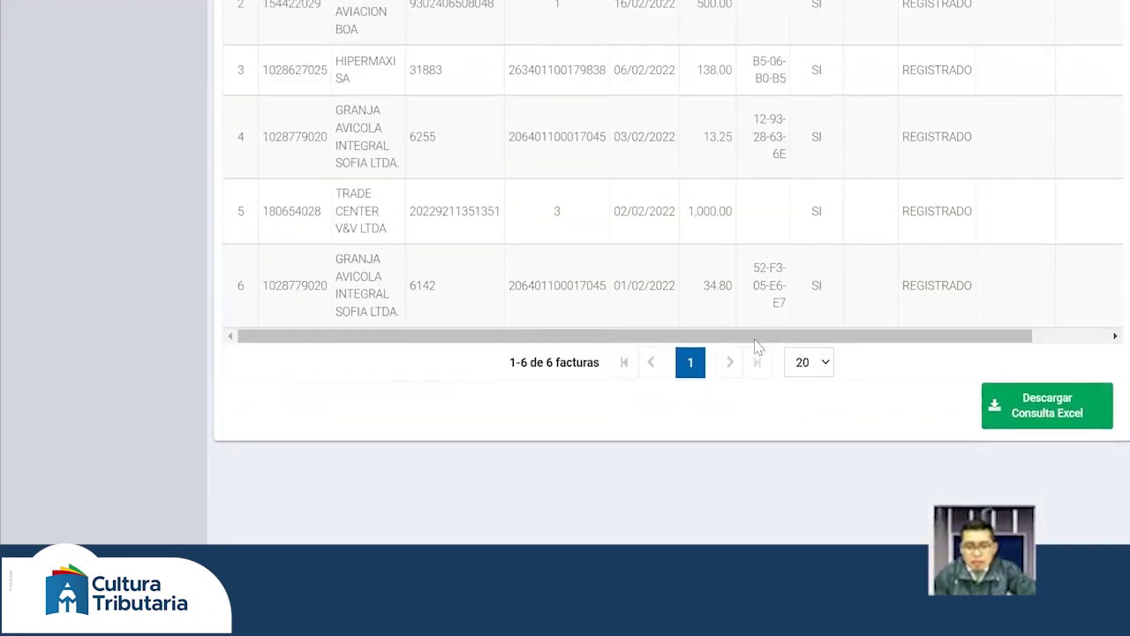
pyautogui.scroll(2, 755, 345)
pyautogui.scroll(-1, 755, 346)
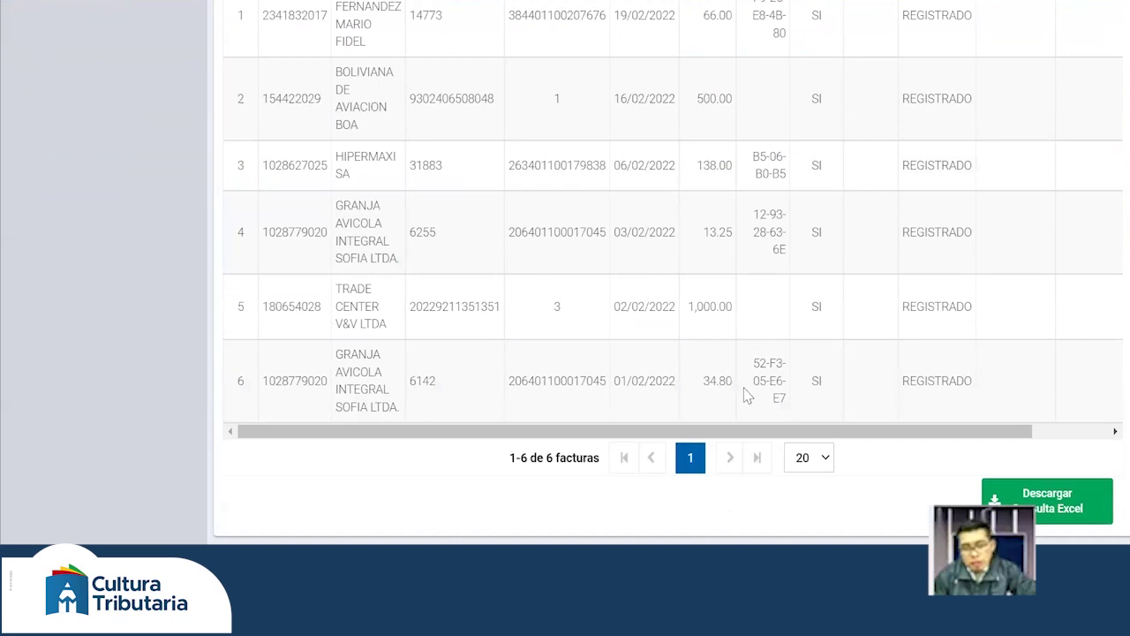
pyautogui.moveTo(707, 431); pyautogui.dragTo(1059, 435)
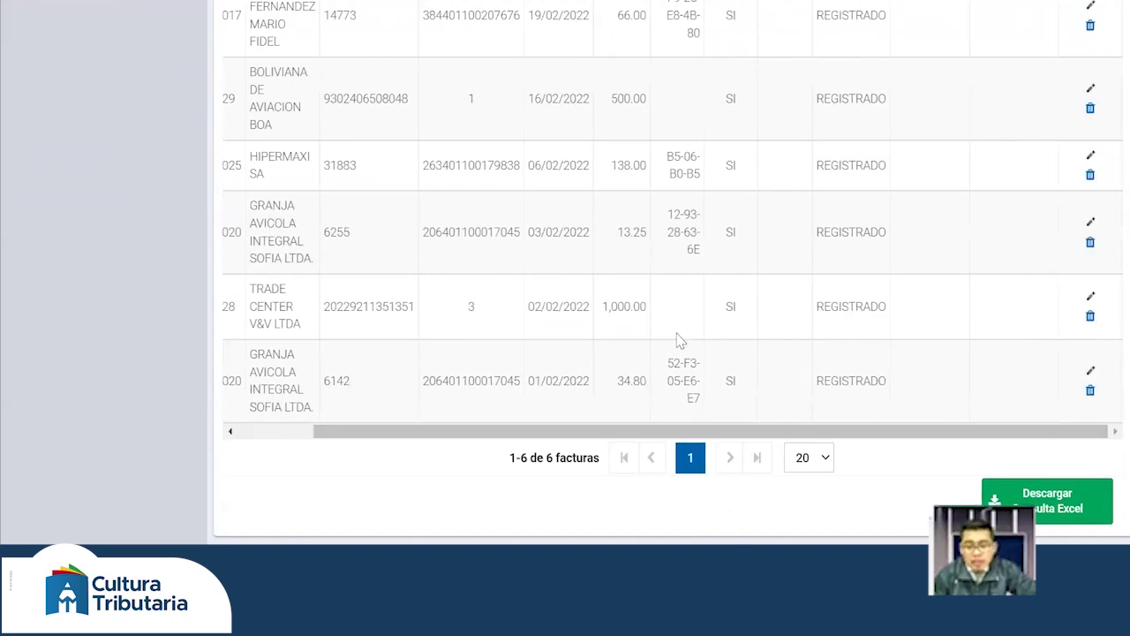
pyautogui.scroll(3, 676, 336)
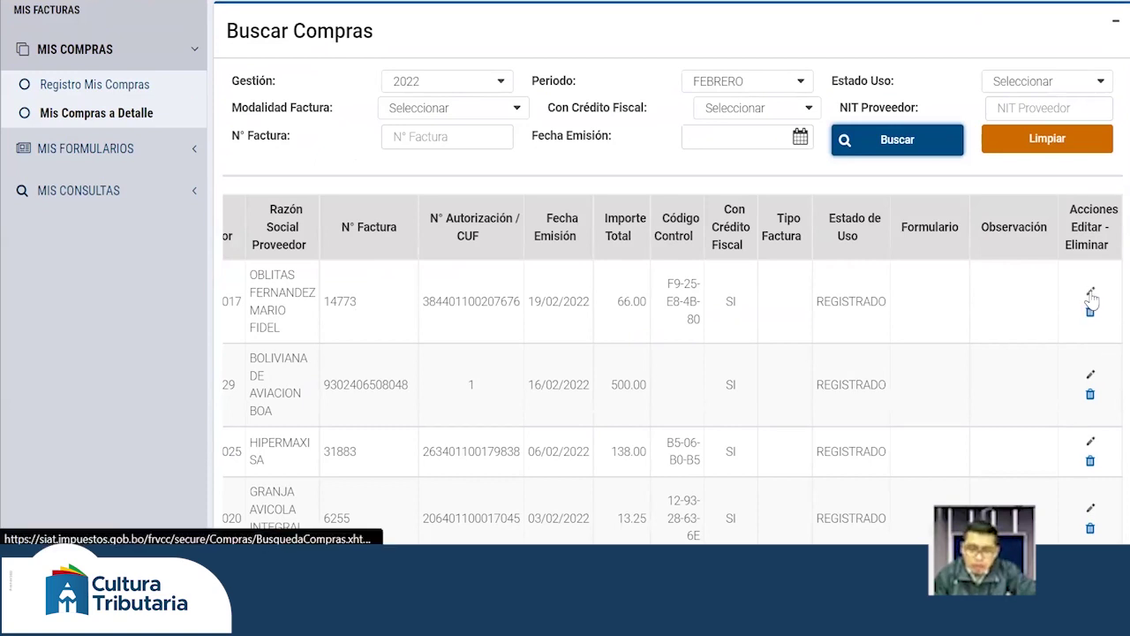
# - Start editing the first February invoice, then cancel the edit
pyautogui.click(1090, 293)
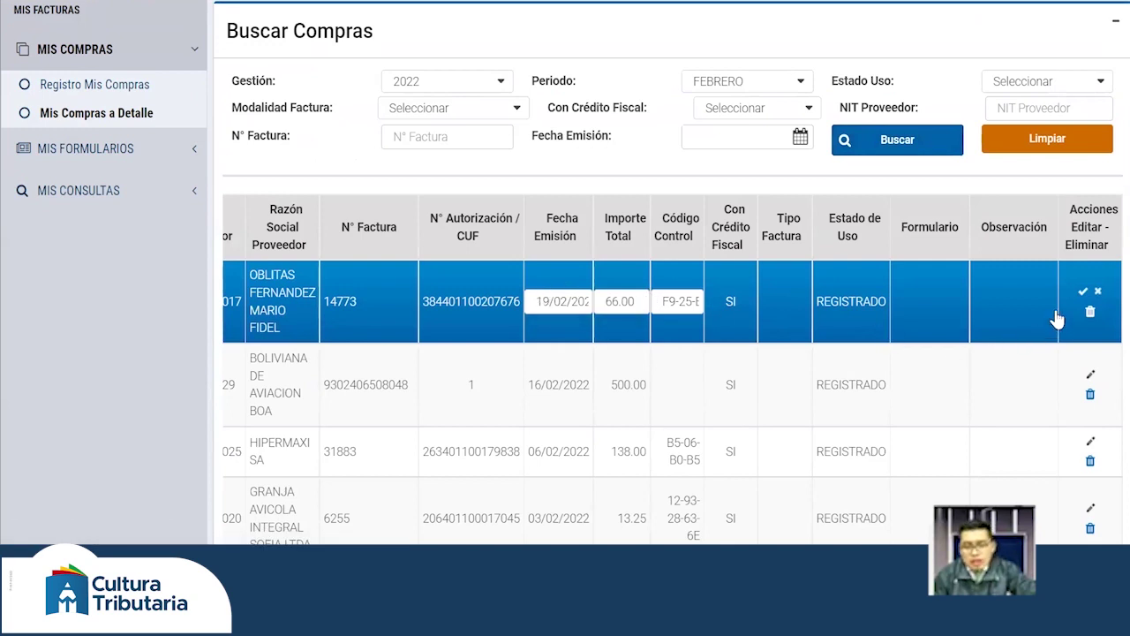
pyautogui.click(1099, 292)
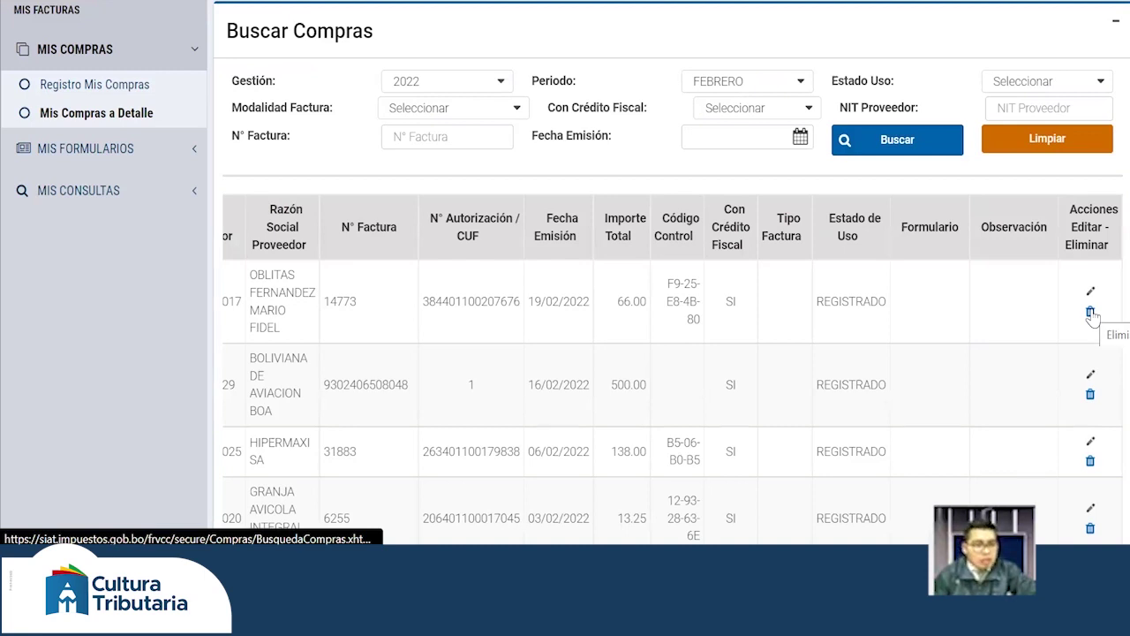
pyautogui.click(125, 148)
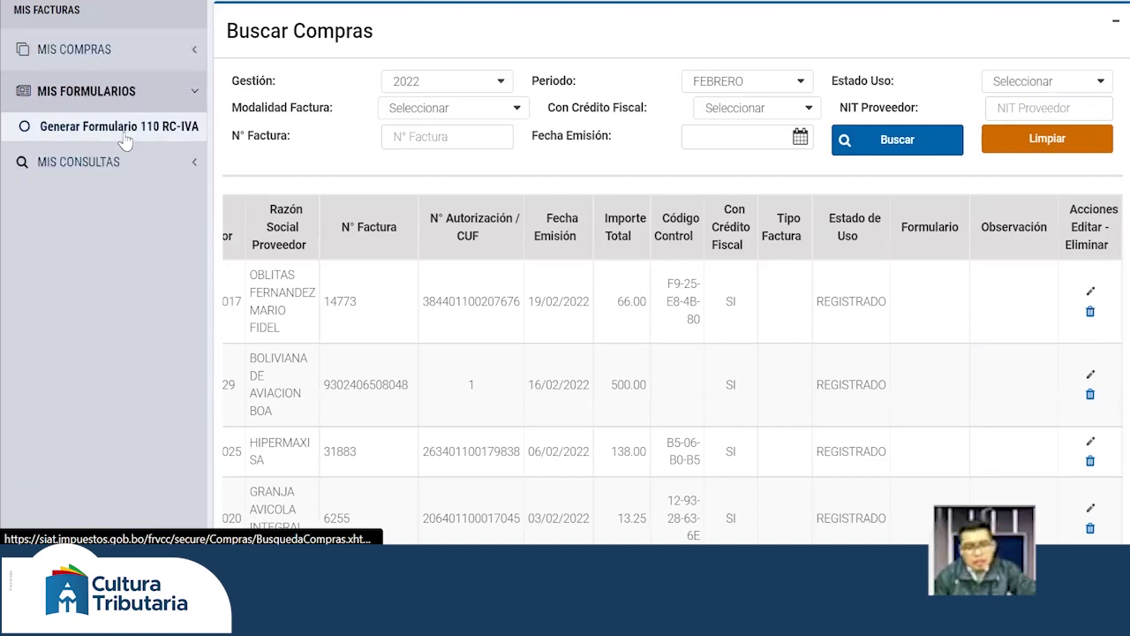
# - Reopen the April 2022 F110 from Generar Formulario 110 RC-IVA and bring up Selección Compras
pyautogui.click(125, 141)
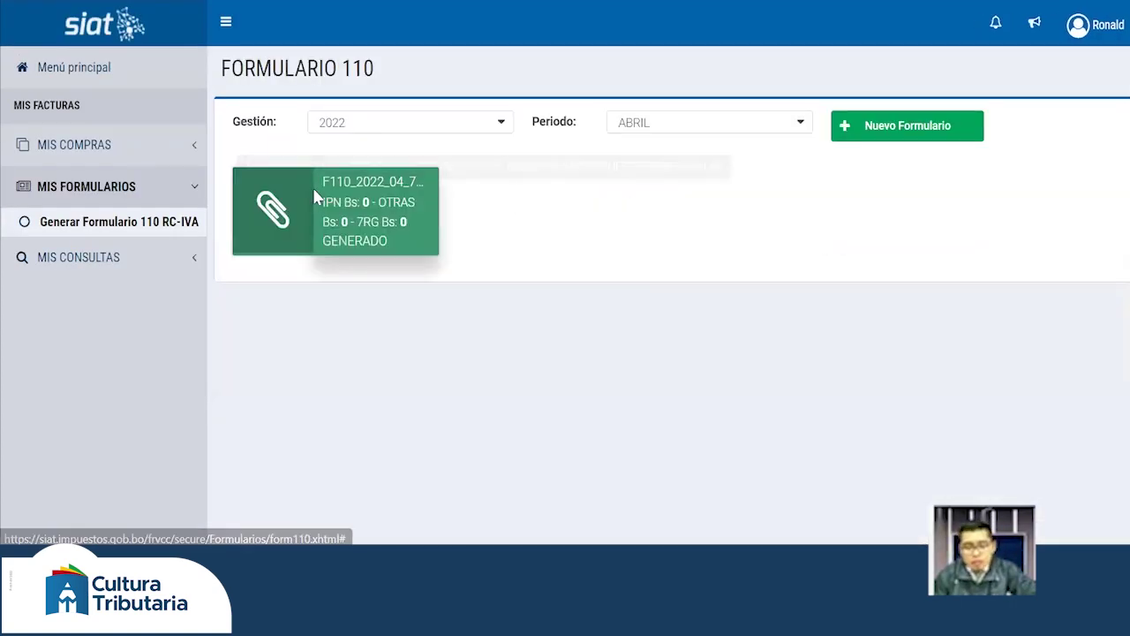
pyautogui.click(314, 195)
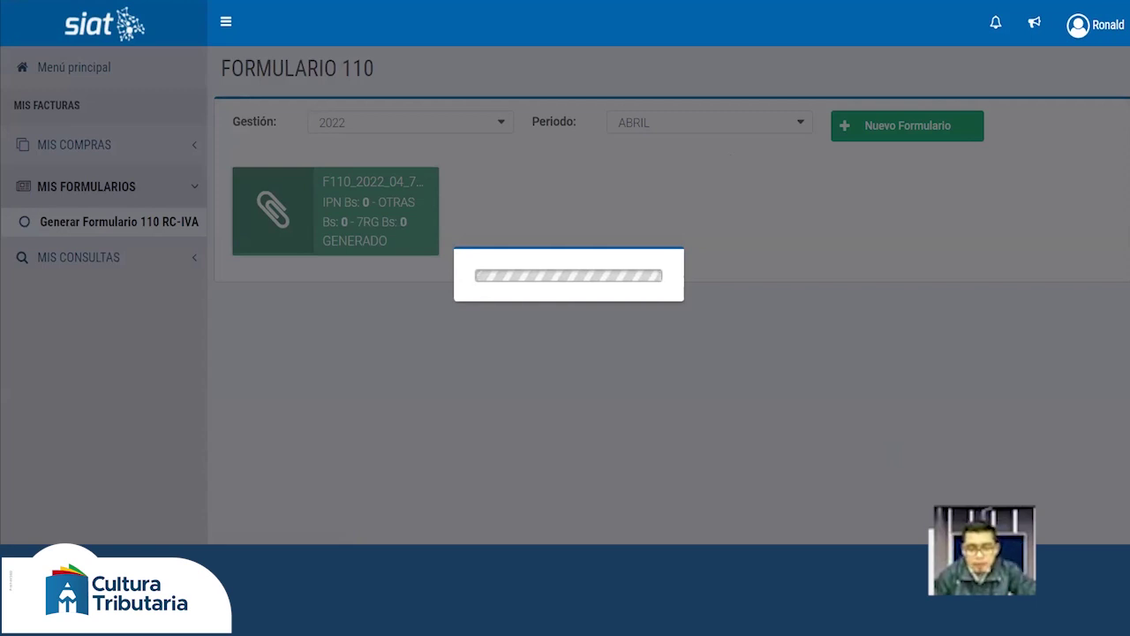
pyautogui.scroll(-4, 787, 404)
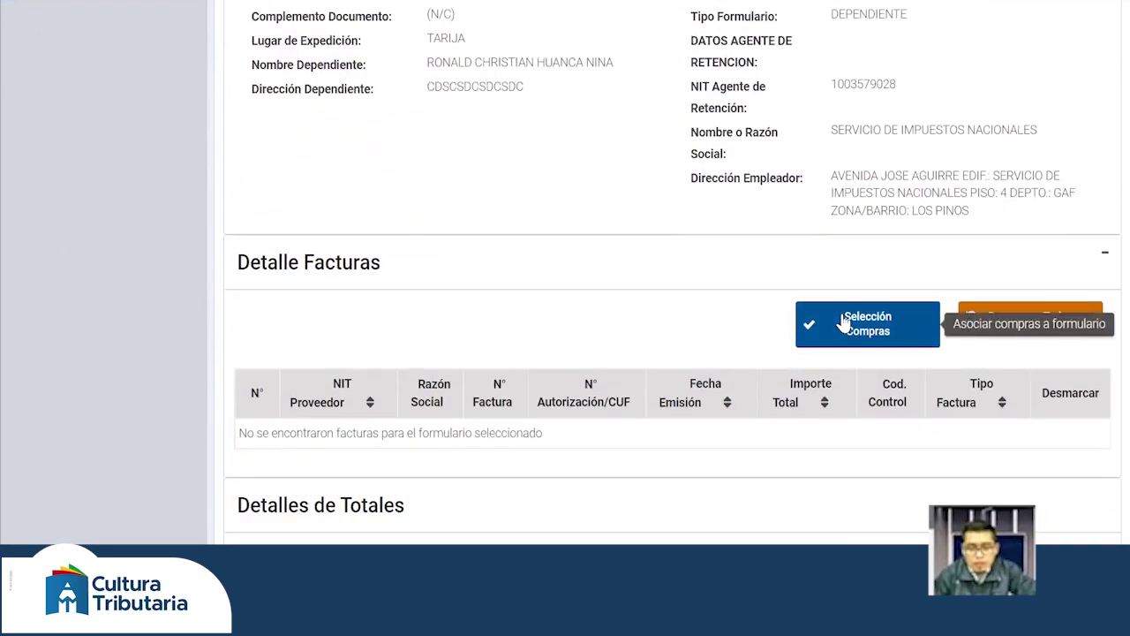
pyautogui.click(843, 322)
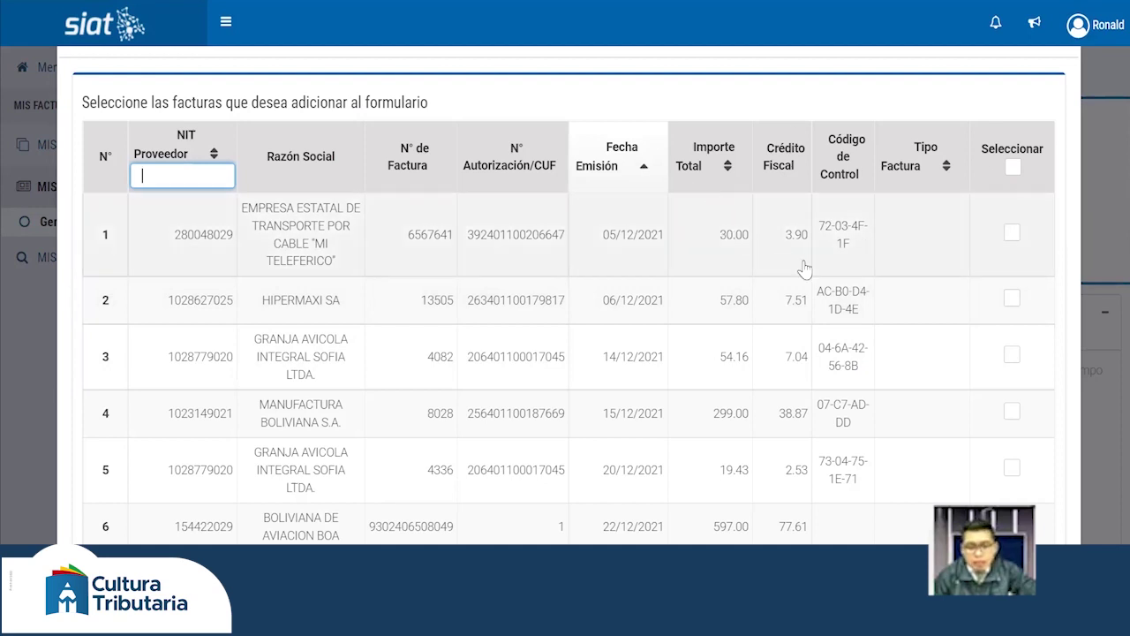
# - Tick purchase invoices 1, 2, 3, 5 and 6 in the selection list
pyautogui.scroll(-2, 830, 292)
pyautogui.scroll(-3, 792, 291)
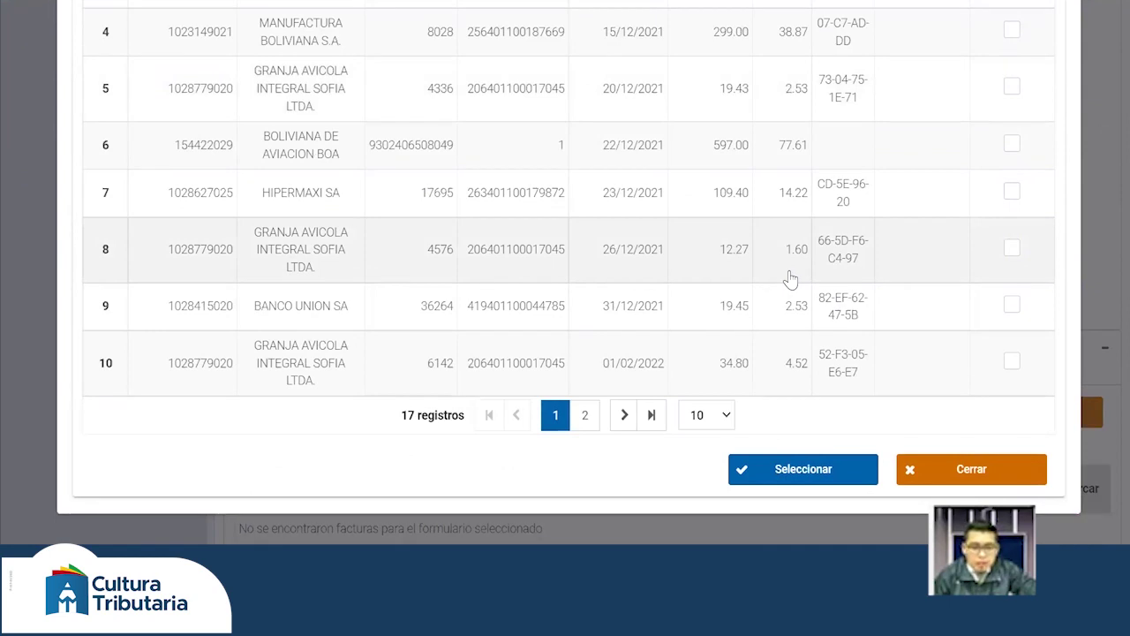
pyautogui.scroll(5, 789, 278)
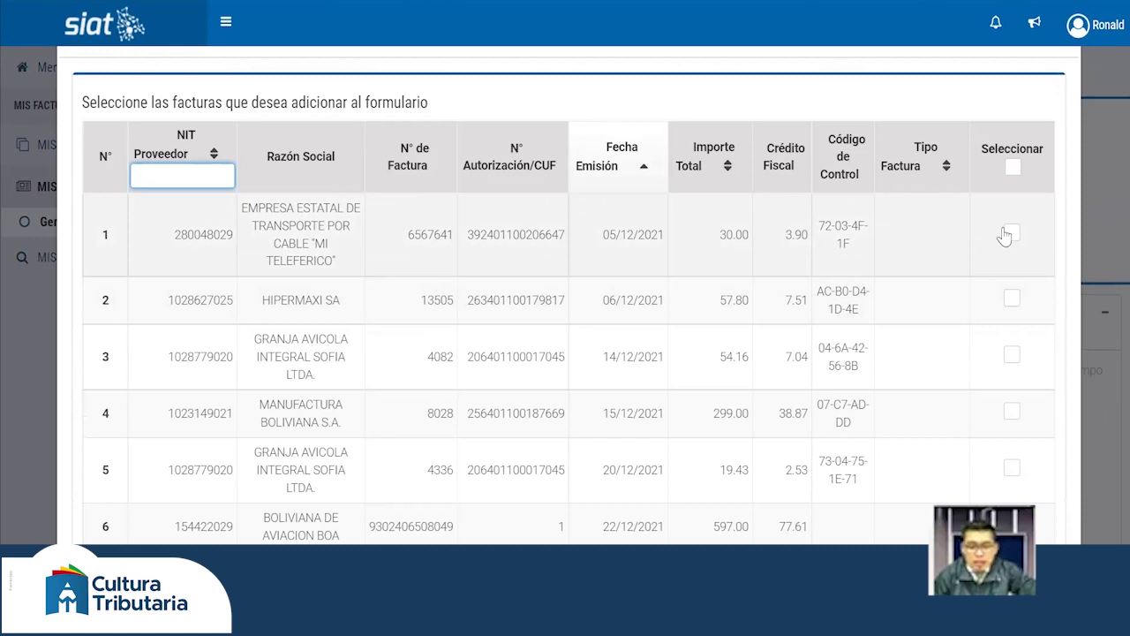
pyautogui.click(1011, 236)
pyautogui.click(1011, 300)
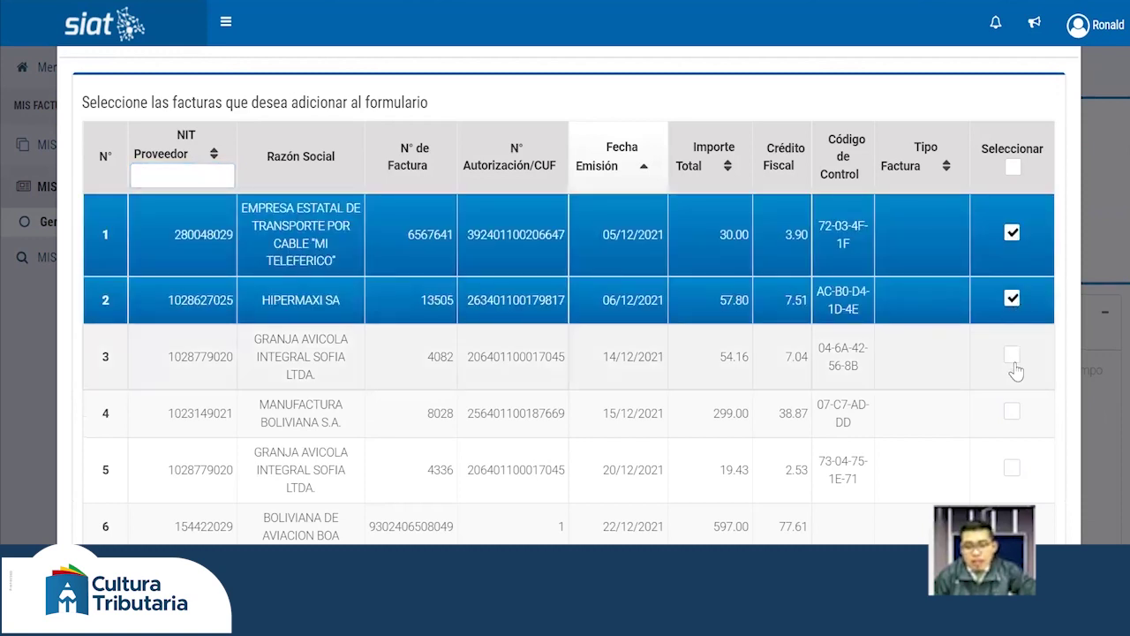
pyautogui.click(1013, 375)
pyautogui.click(1012, 466)
pyautogui.scroll(-1, 1014, 446)
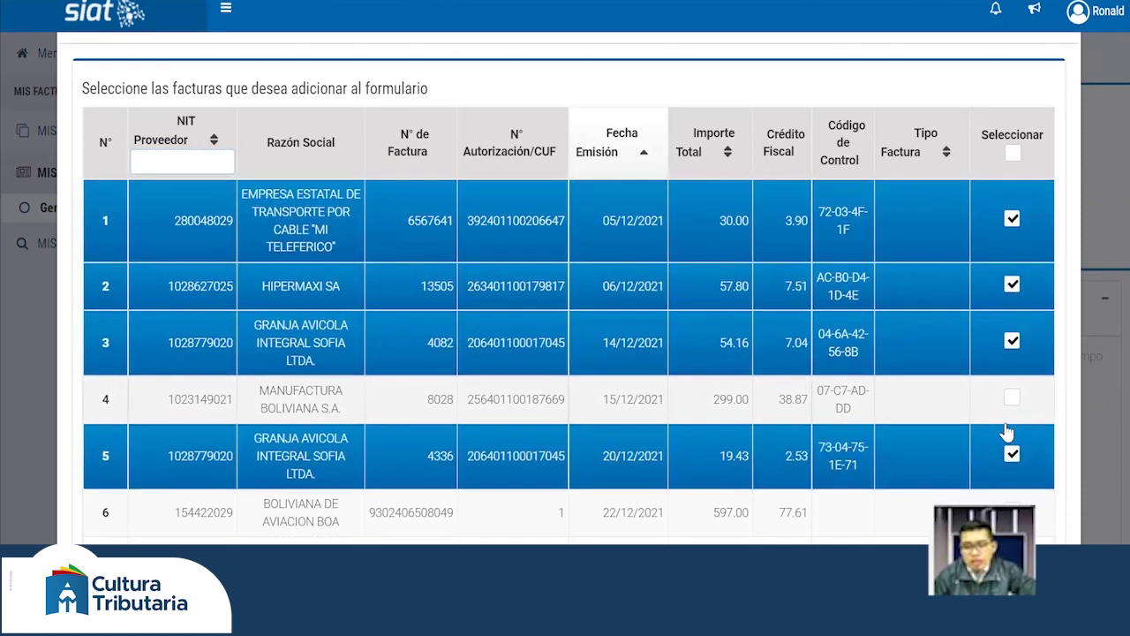
pyautogui.click(1012, 432)
# - Tick the Seleccionar header to check all invoices, add them with Seleccionar, and close the window
pyautogui.scroll(-2, 1012, 416)
pyautogui.scroll(3, 1009, 406)
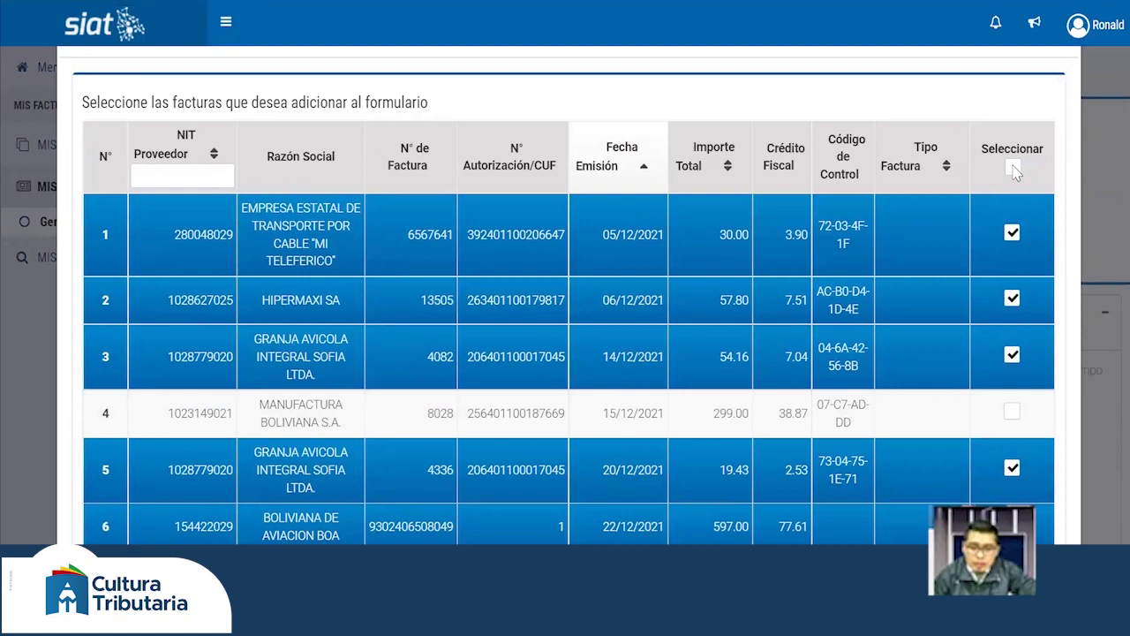
pyautogui.click(1013, 169)
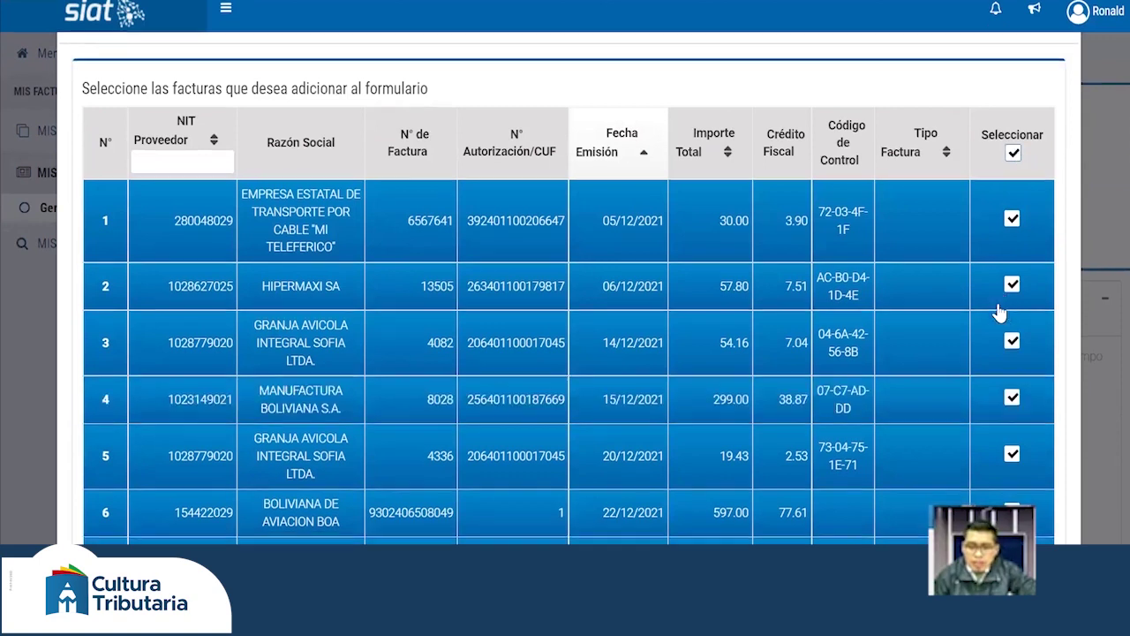
pyautogui.scroll(-5, 1009, 292)
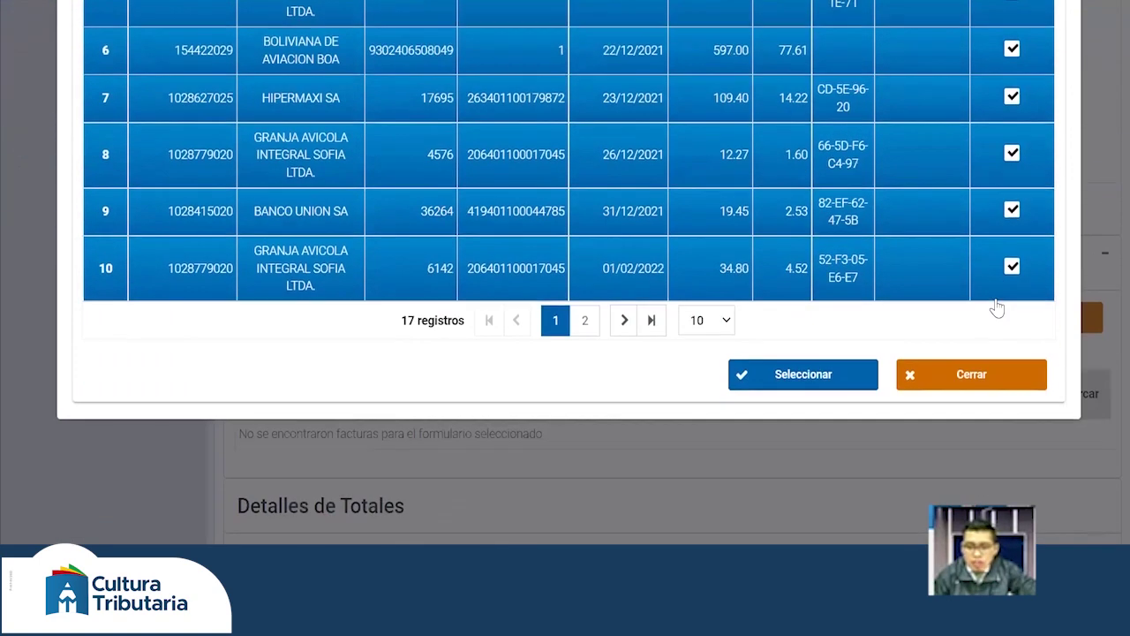
pyautogui.click(797, 375)
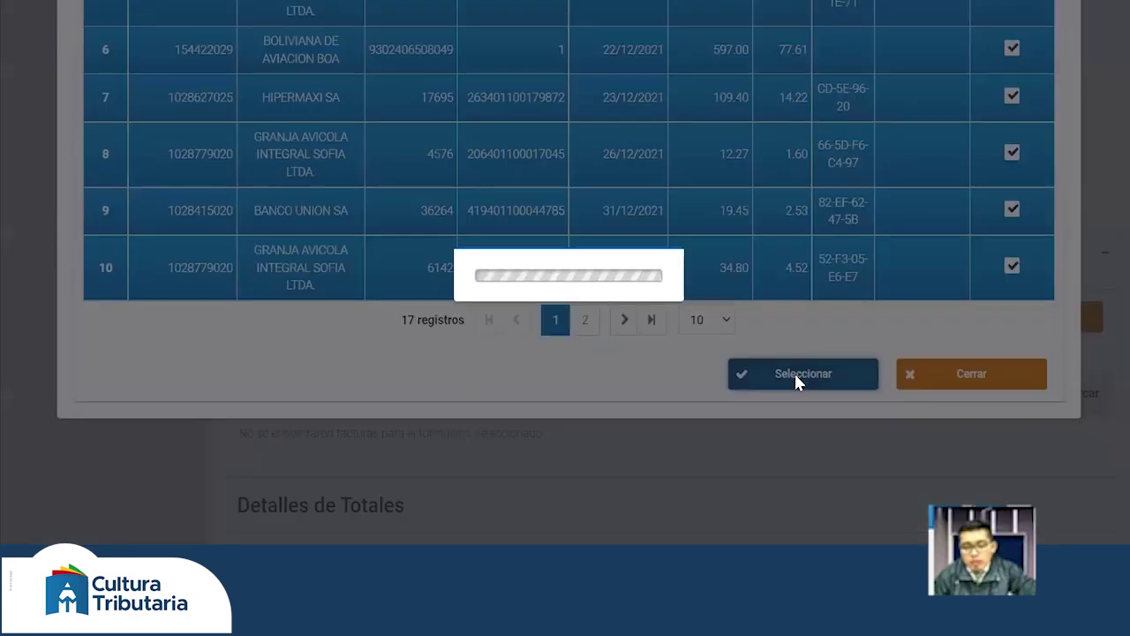
pyautogui.scroll(5, 795, 381)
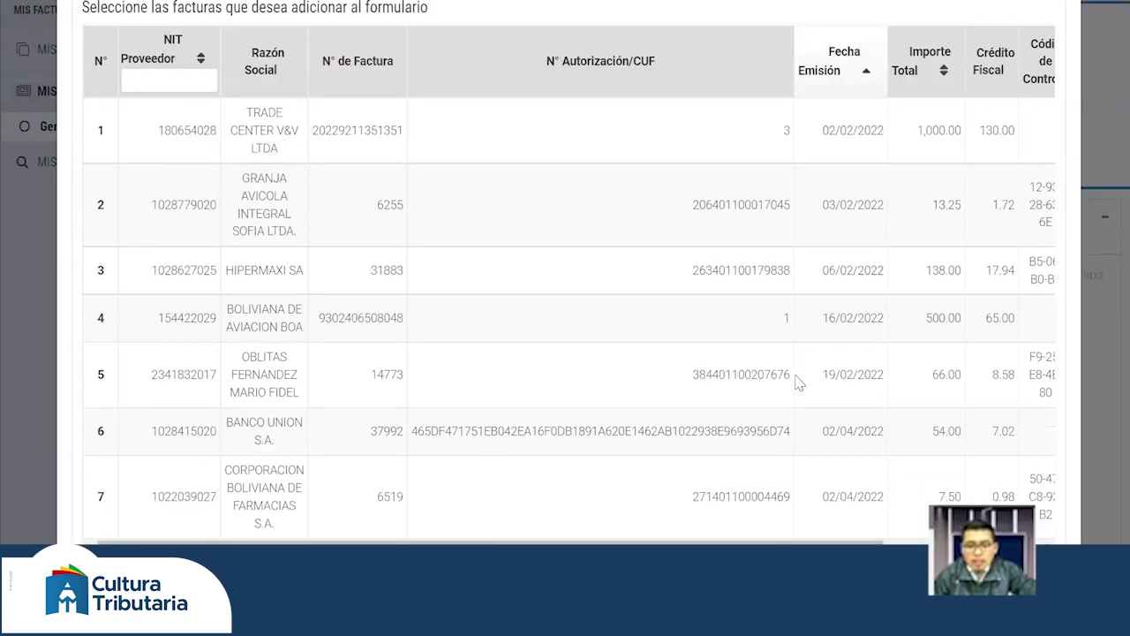
pyautogui.scroll(-2, 796, 382)
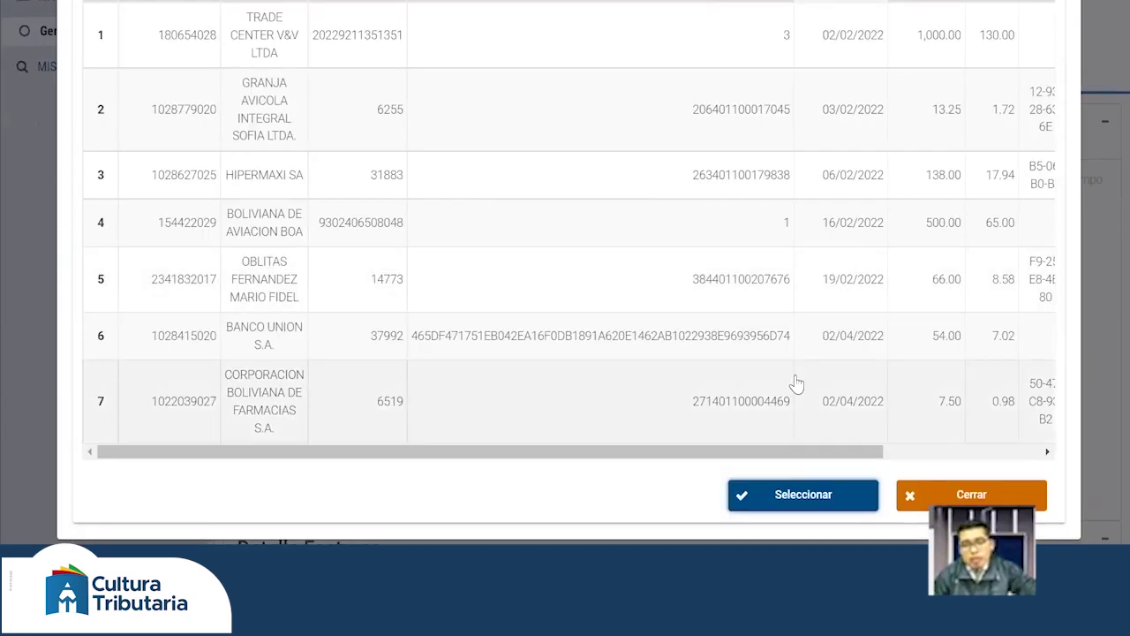
pyautogui.scroll(2, 797, 382)
pyautogui.scroll(-3, 796, 381)
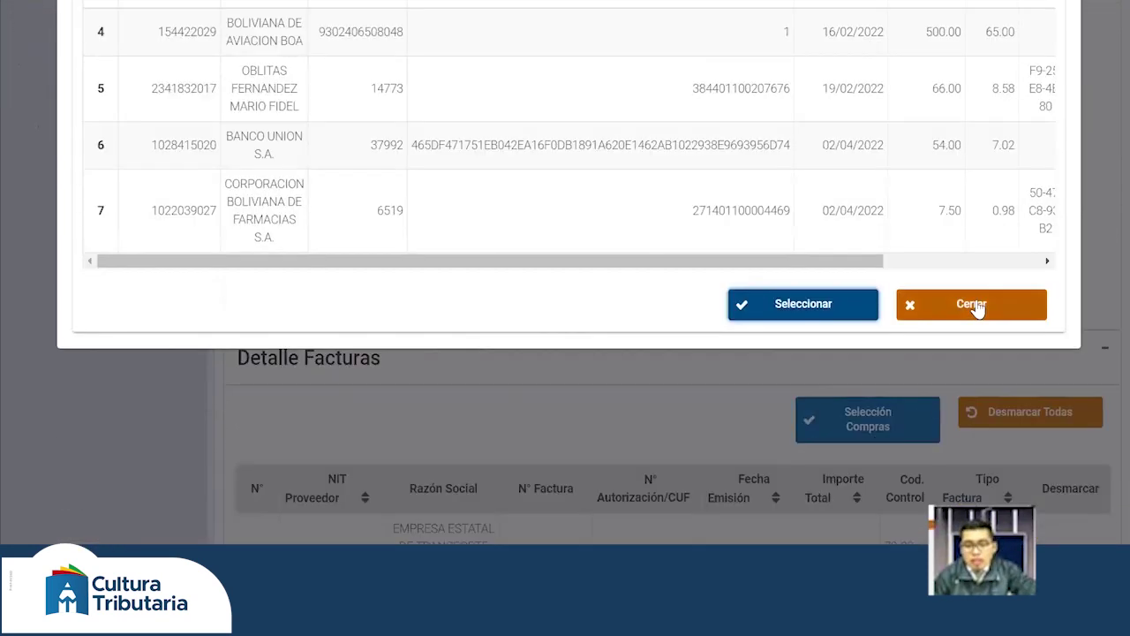
pyautogui.click(973, 304)
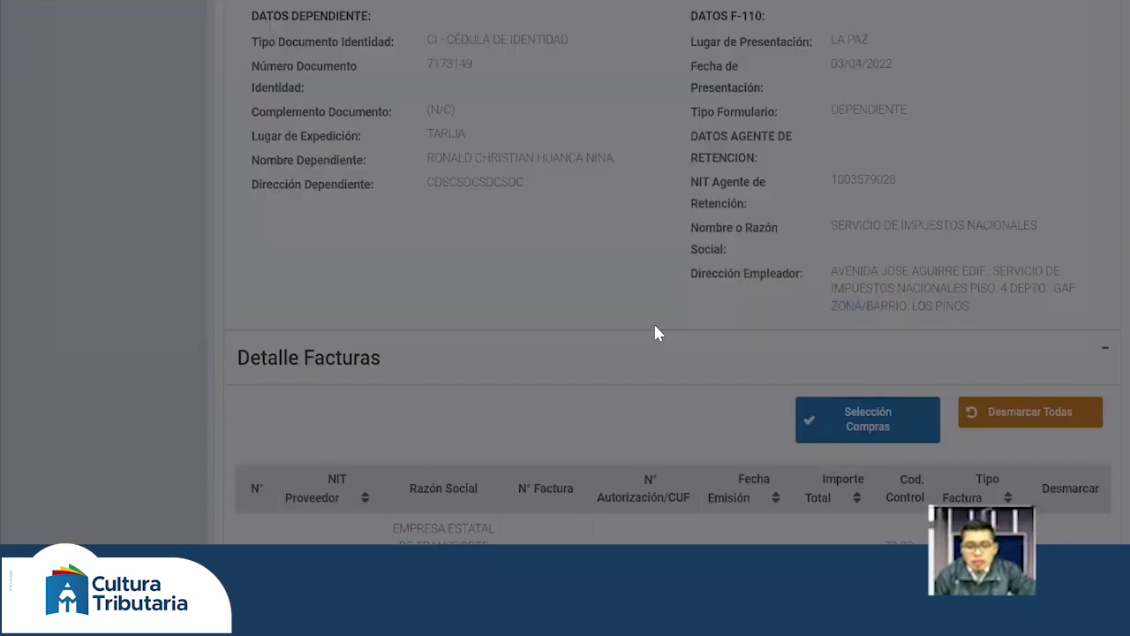
# - Save the form's changes with Guardar Cambios, confirming 10 invoices added
pyautogui.scroll(-3, 741, 359)
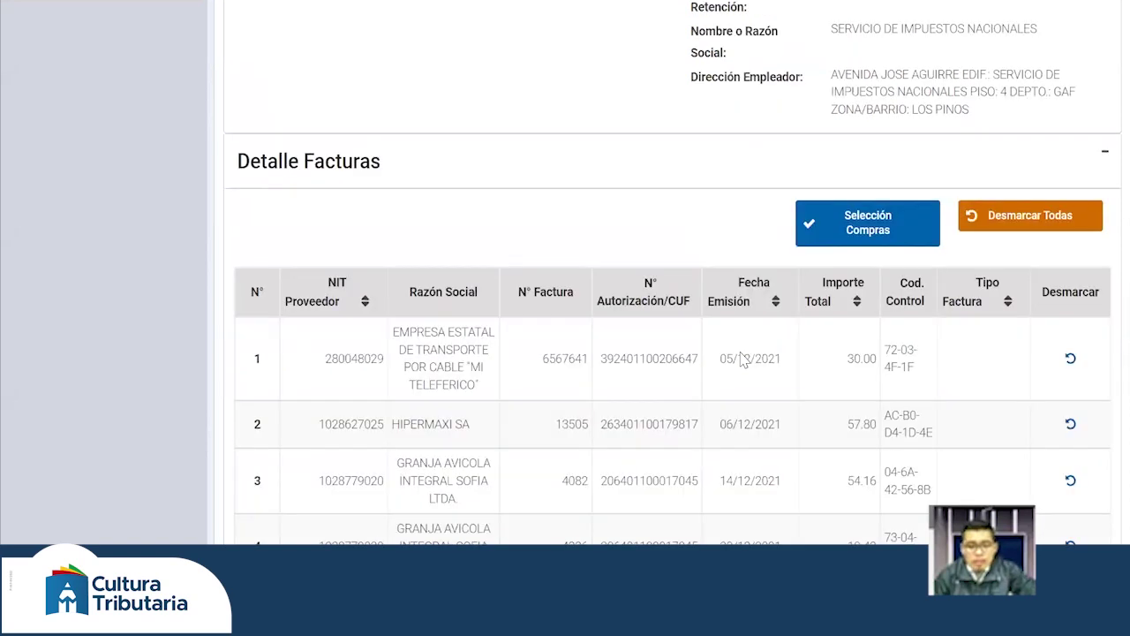
pyautogui.scroll(-1, 742, 359)
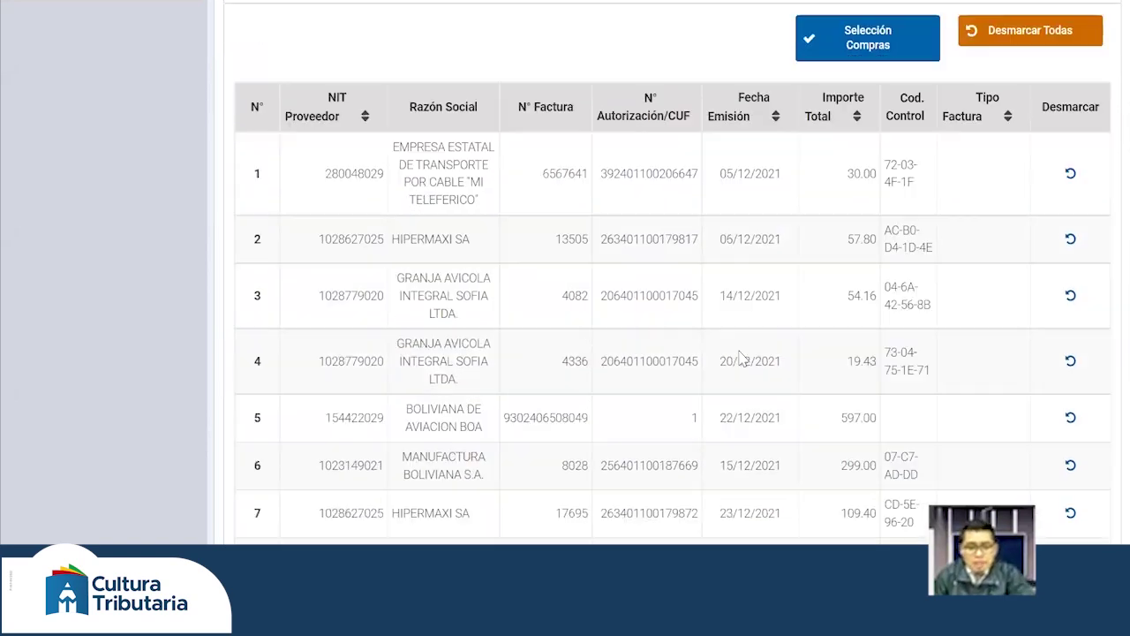
pyautogui.scroll(1, 742, 360)
pyautogui.scroll(1, 740, 355)
pyautogui.scroll(-1, 736, 360)
pyautogui.scroll(-4, 828, 235)
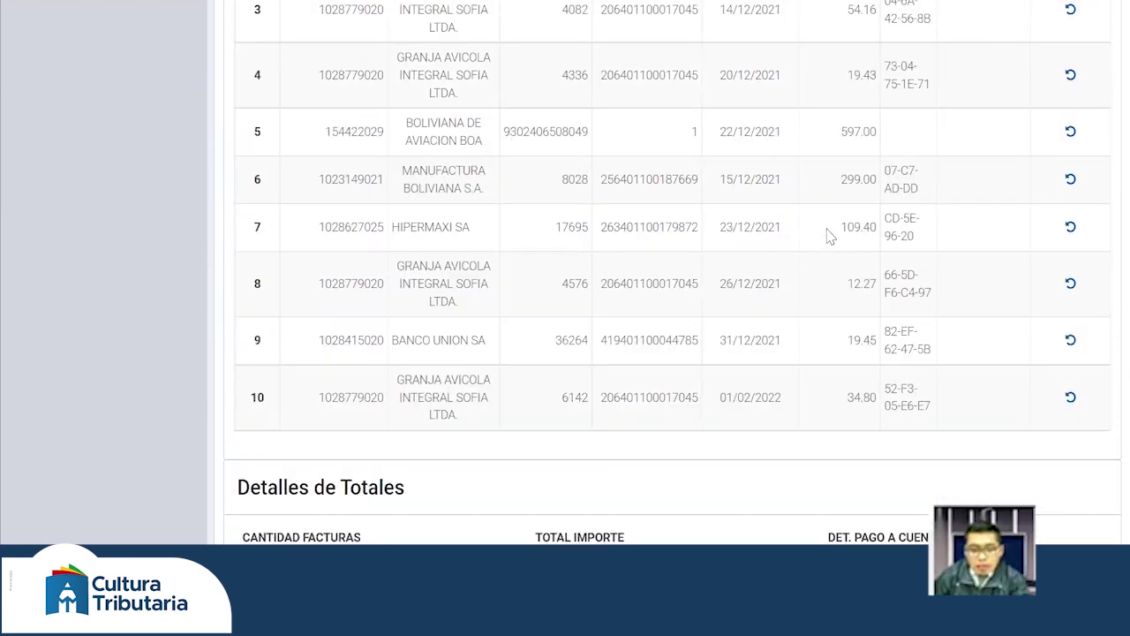
pyautogui.scroll(1, 827, 235)
pyautogui.scroll(-2, 827, 235)
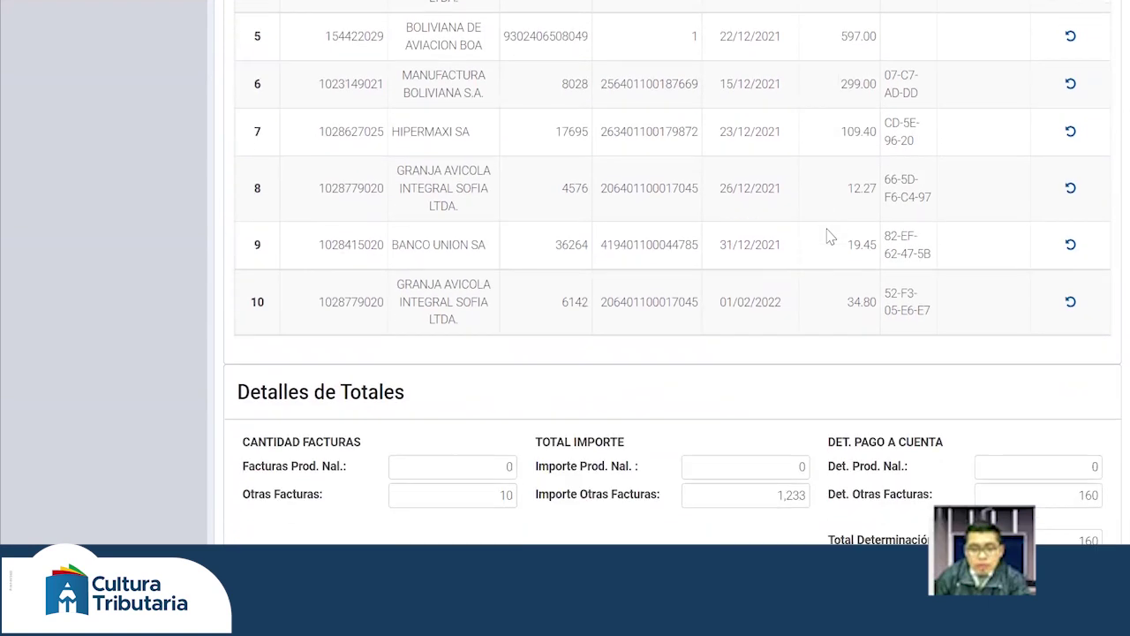
pyautogui.scroll(-2, 827, 234)
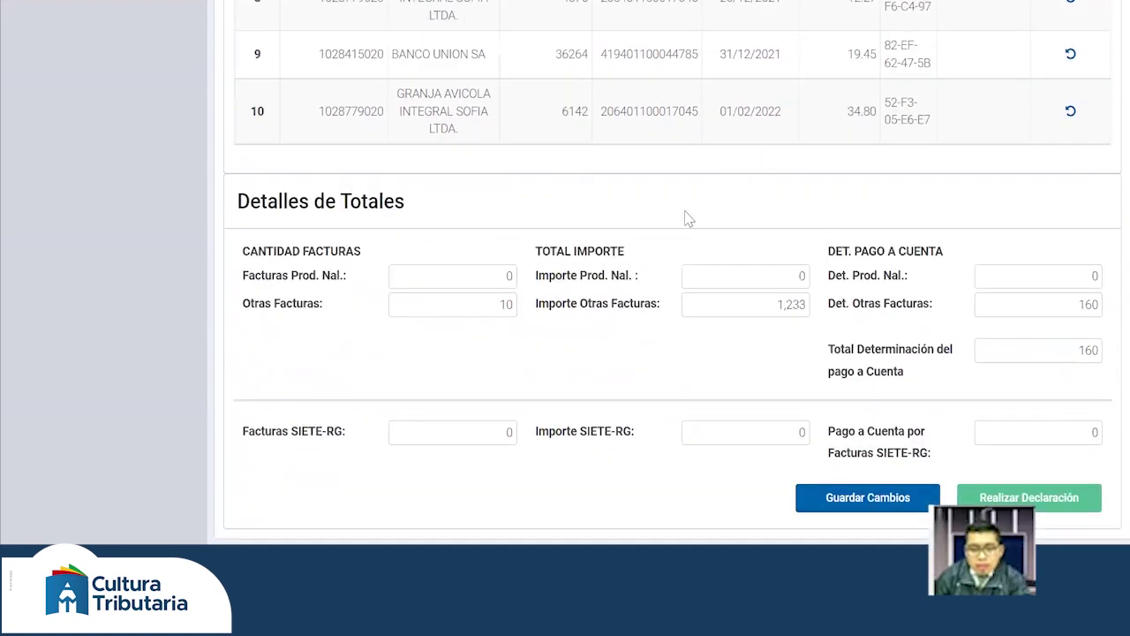
pyautogui.scroll(-1, 618, 254)
pyautogui.scroll(-1, 626, 256)
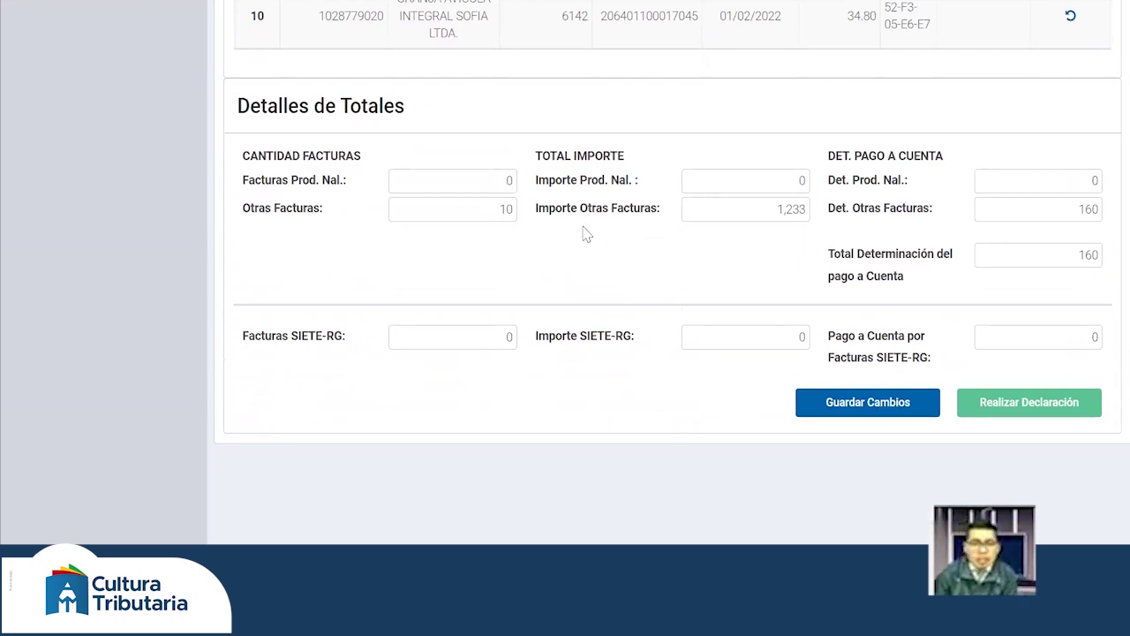
pyautogui.scroll(-1, 584, 233)
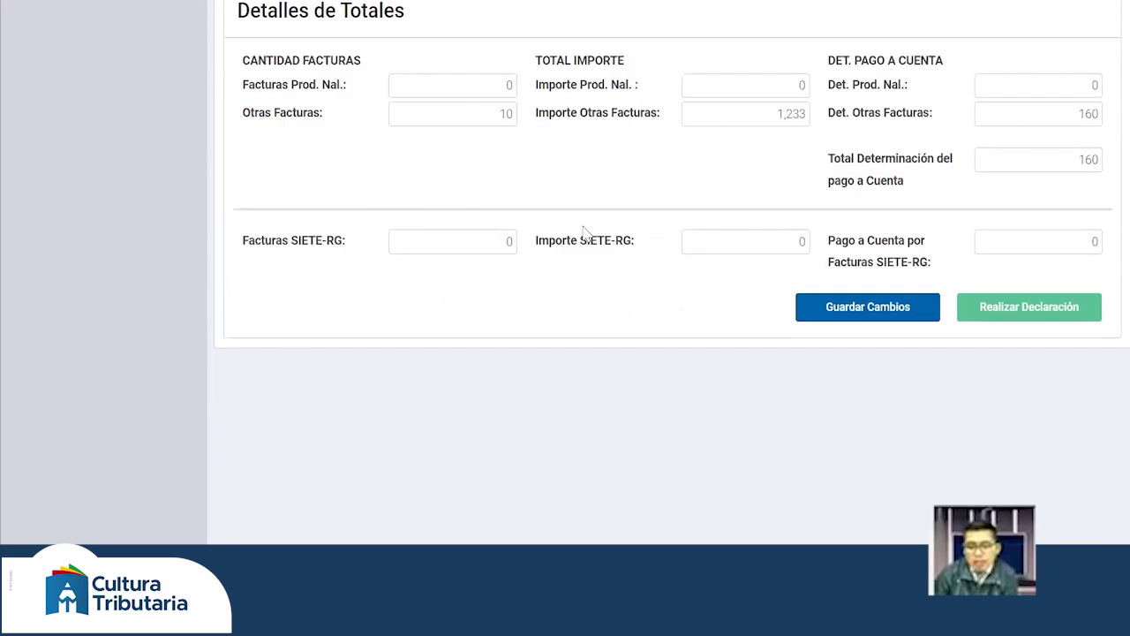
pyautogui.scroll(1, 621, 248)
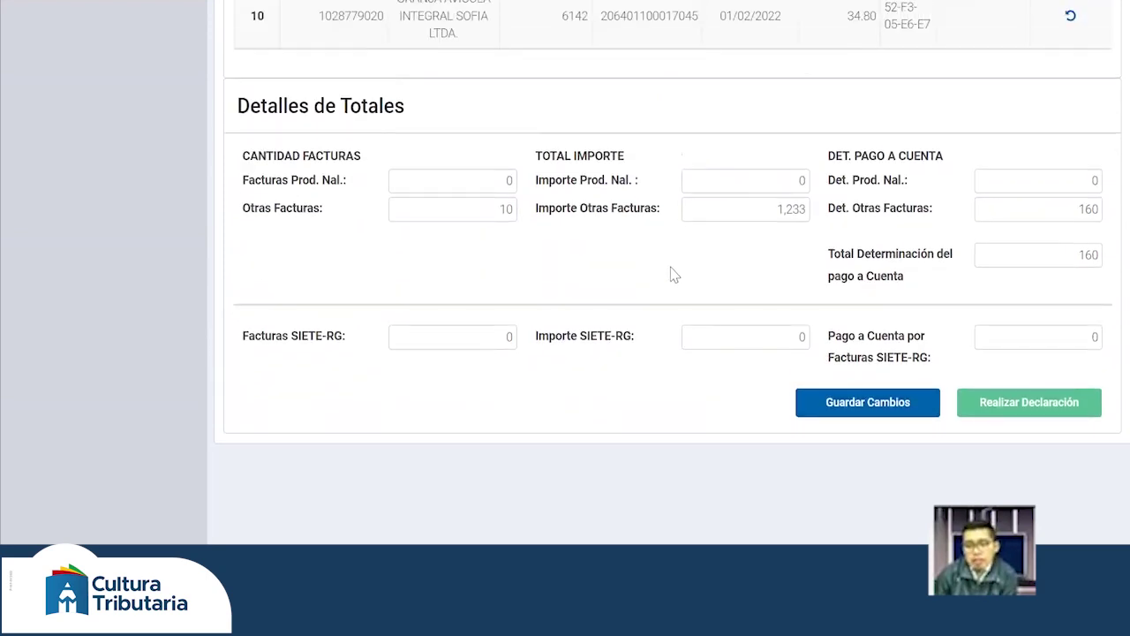
pyautogui.click(861, 408)
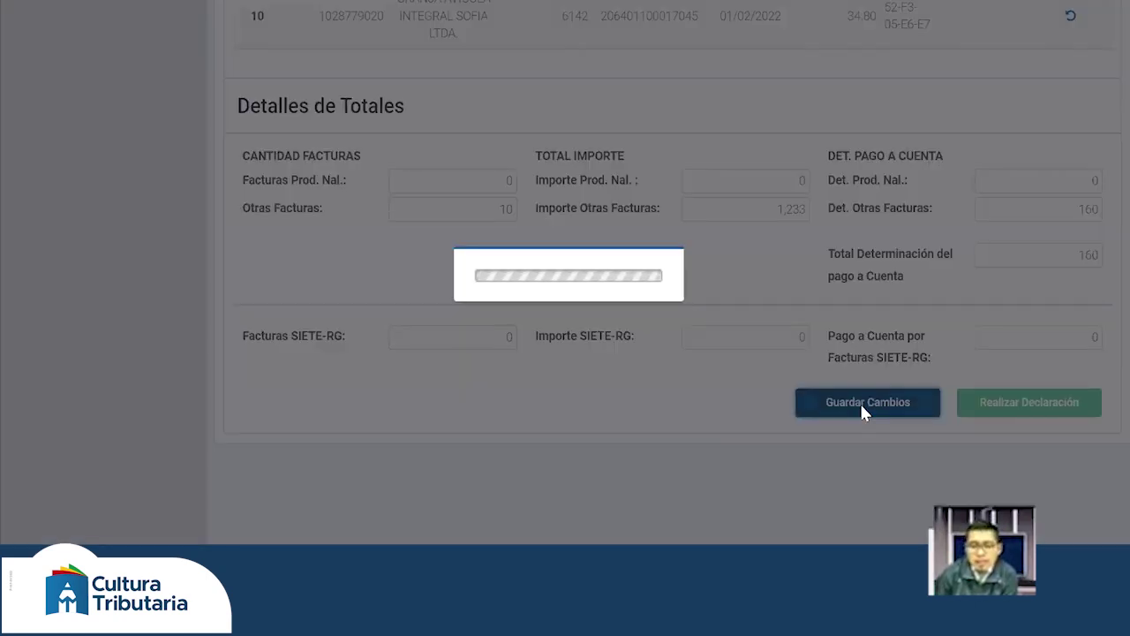
# - Check the saved totals: importe 1,233 and pago a cuenta 160
pyautogui.scroll(1, 910, 176)
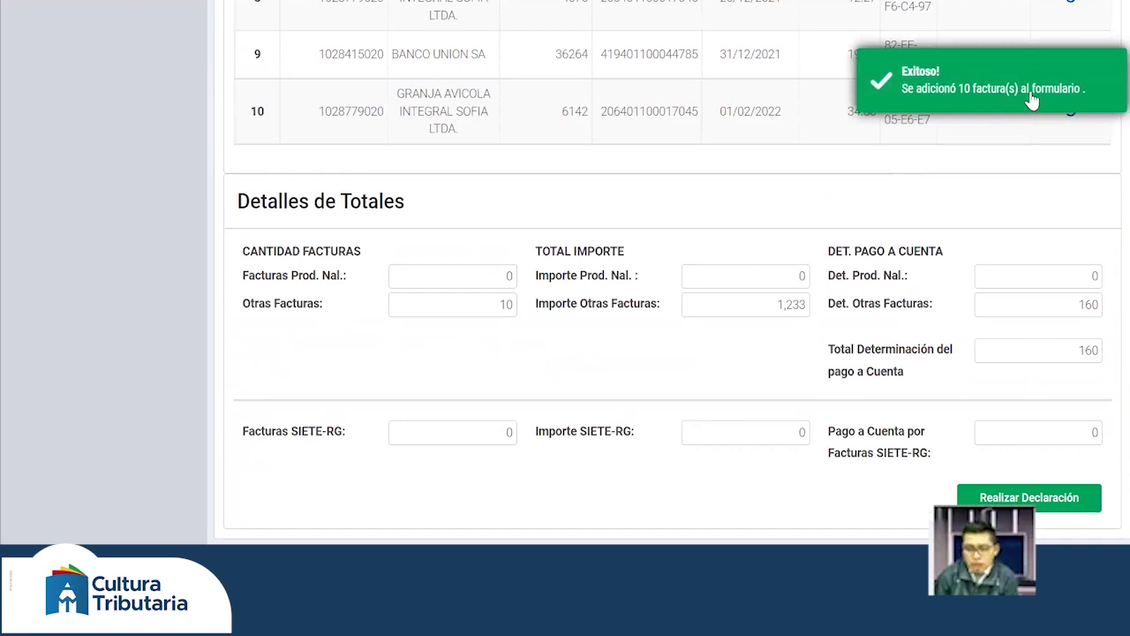
pyautogui.scroll(3, 482, 406)
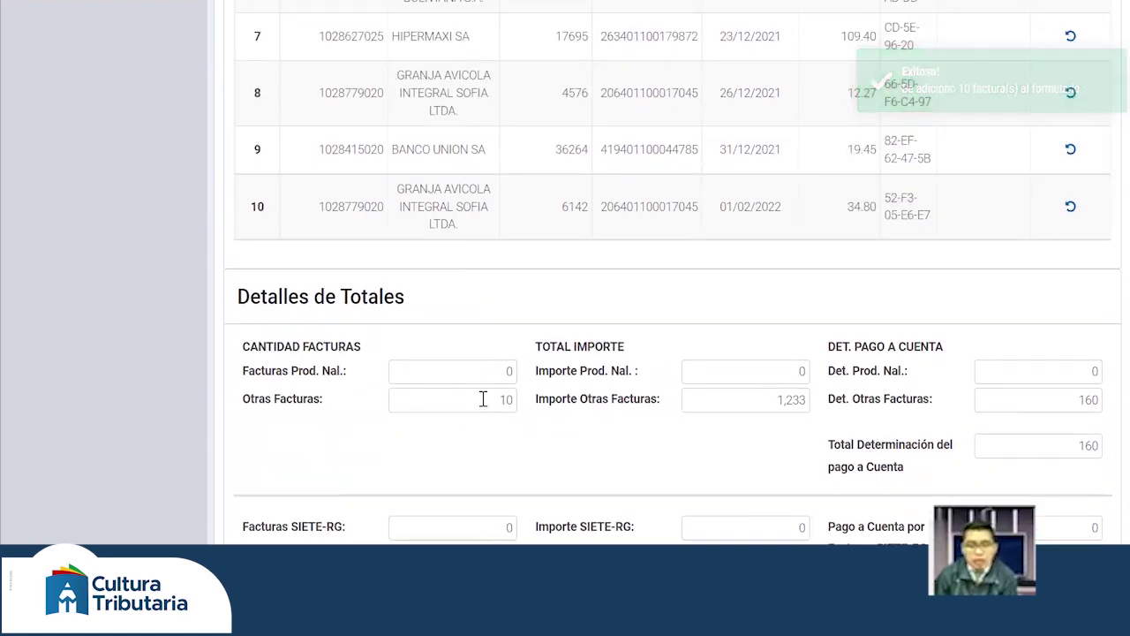
pyautogui.scroll(1, 483, 404)
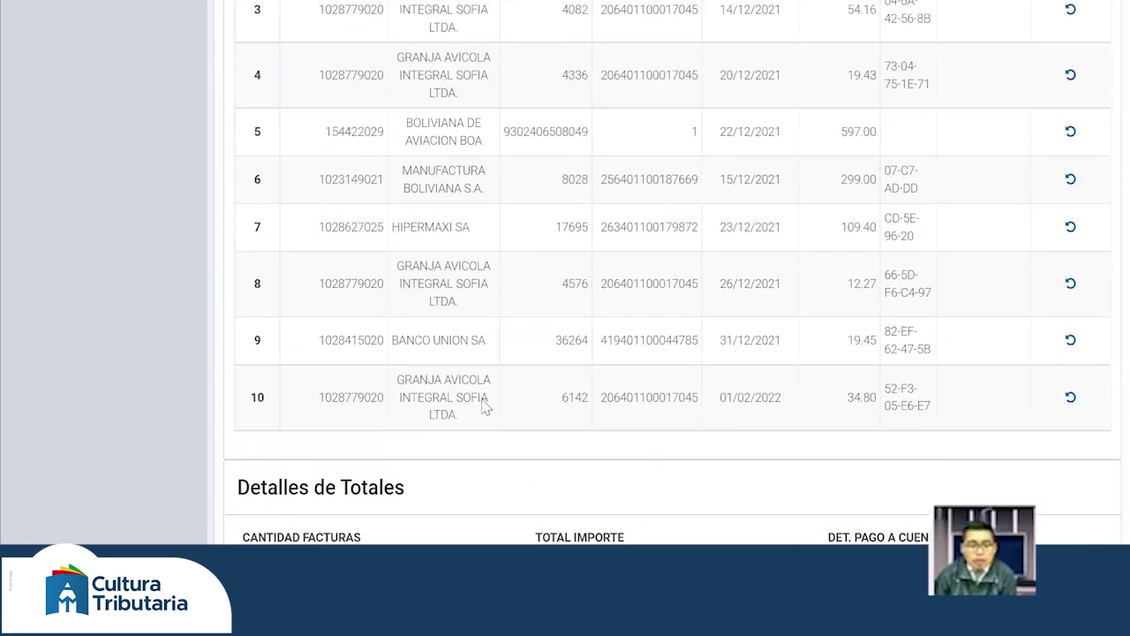
pyautogui.scroll(-1, 485, 405)
pyautogui.scroll(-4, 485, 404)
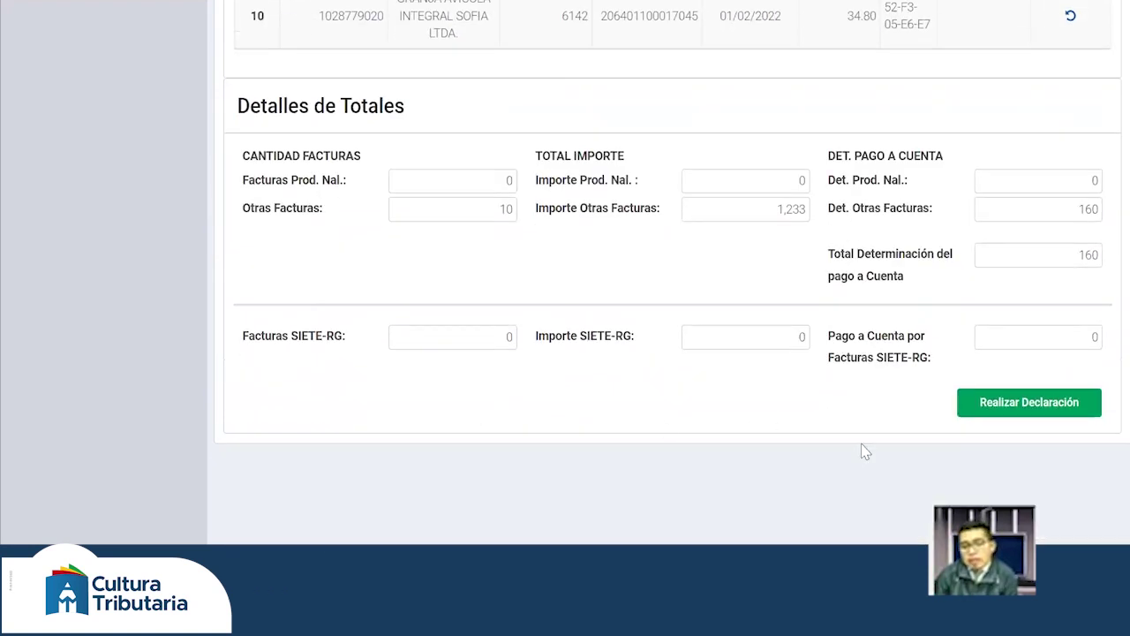
# - Submit the F-110 with Realizar Declaración and answer Sí to the confirmation
pyautogui.click(1031, 409)
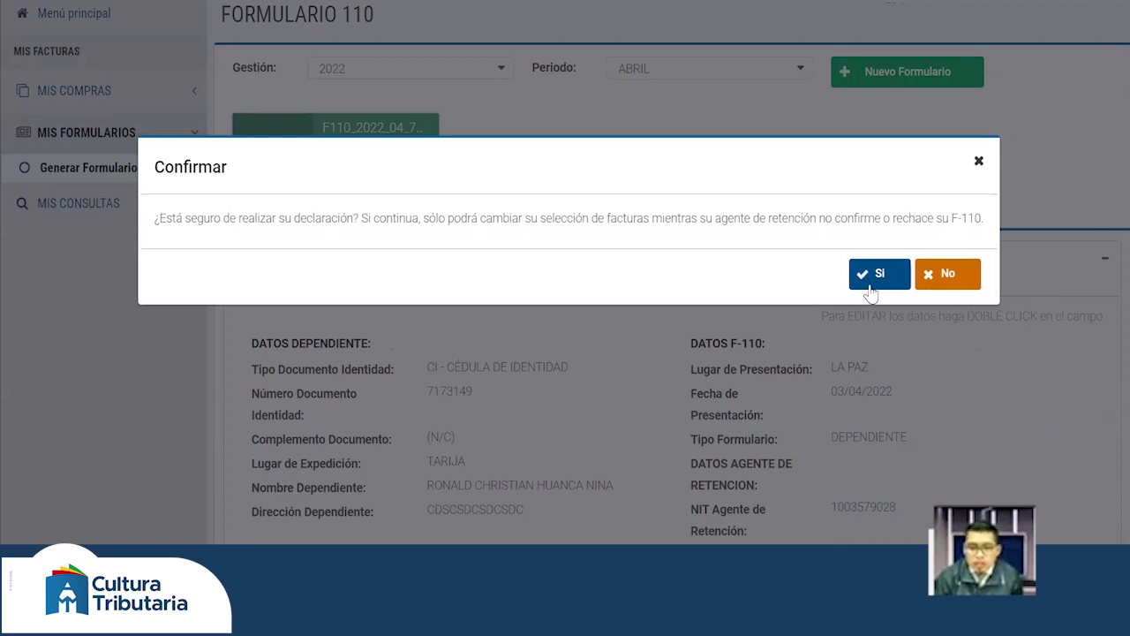
pyautogui.click(872, 288)
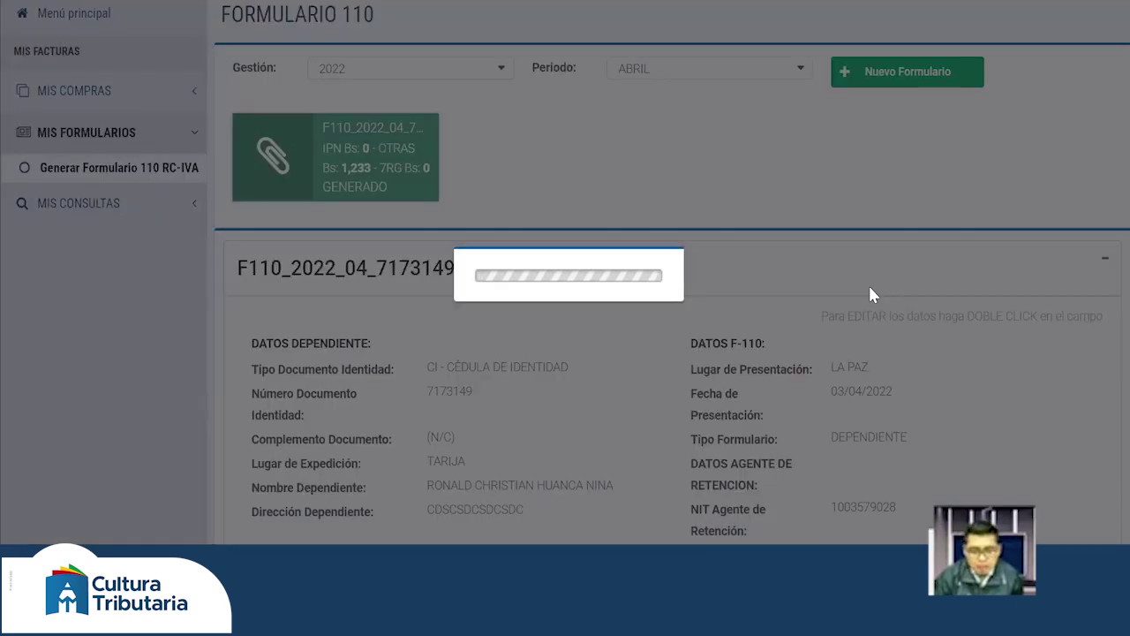